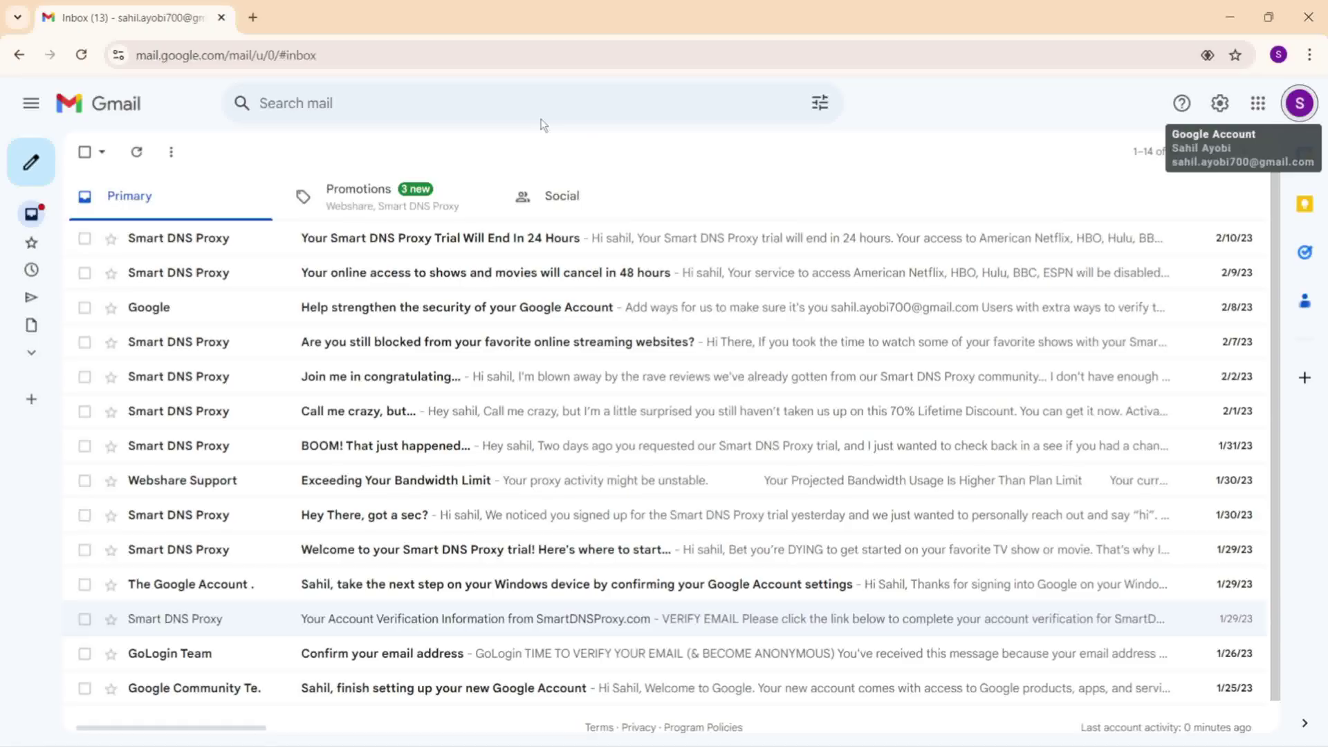
# - Open the Google Account management page from Gmail and go to its Data & privacy settings
pyautogui.click(1299, 111)
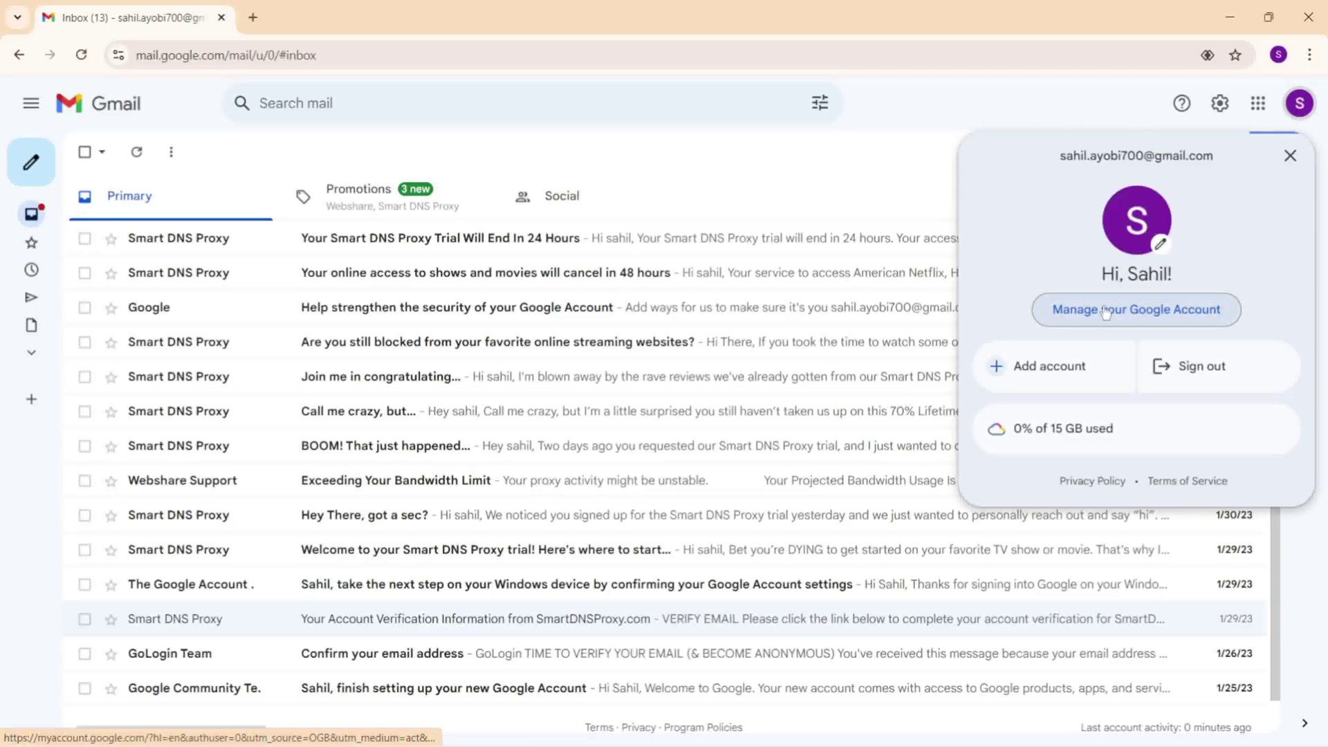
pyautogui.click(1105, 313)
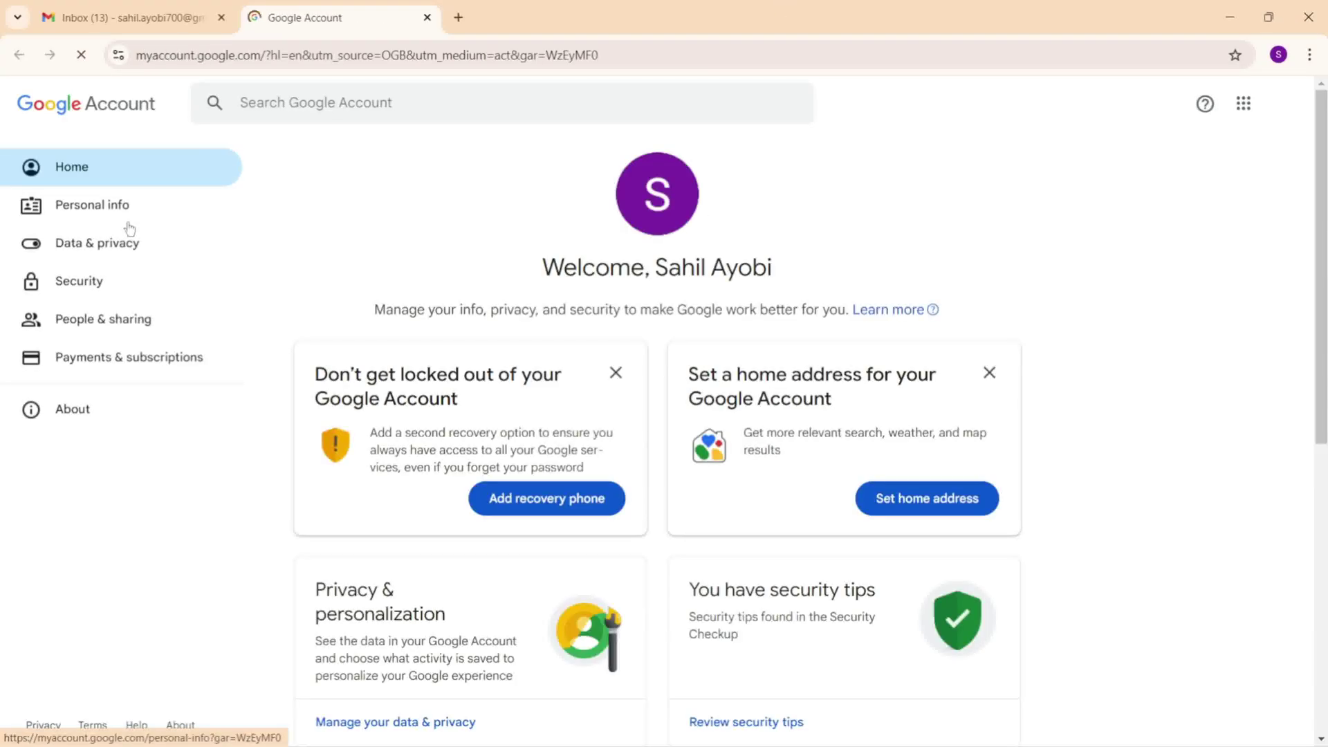
pyautogui.click(87, 248)
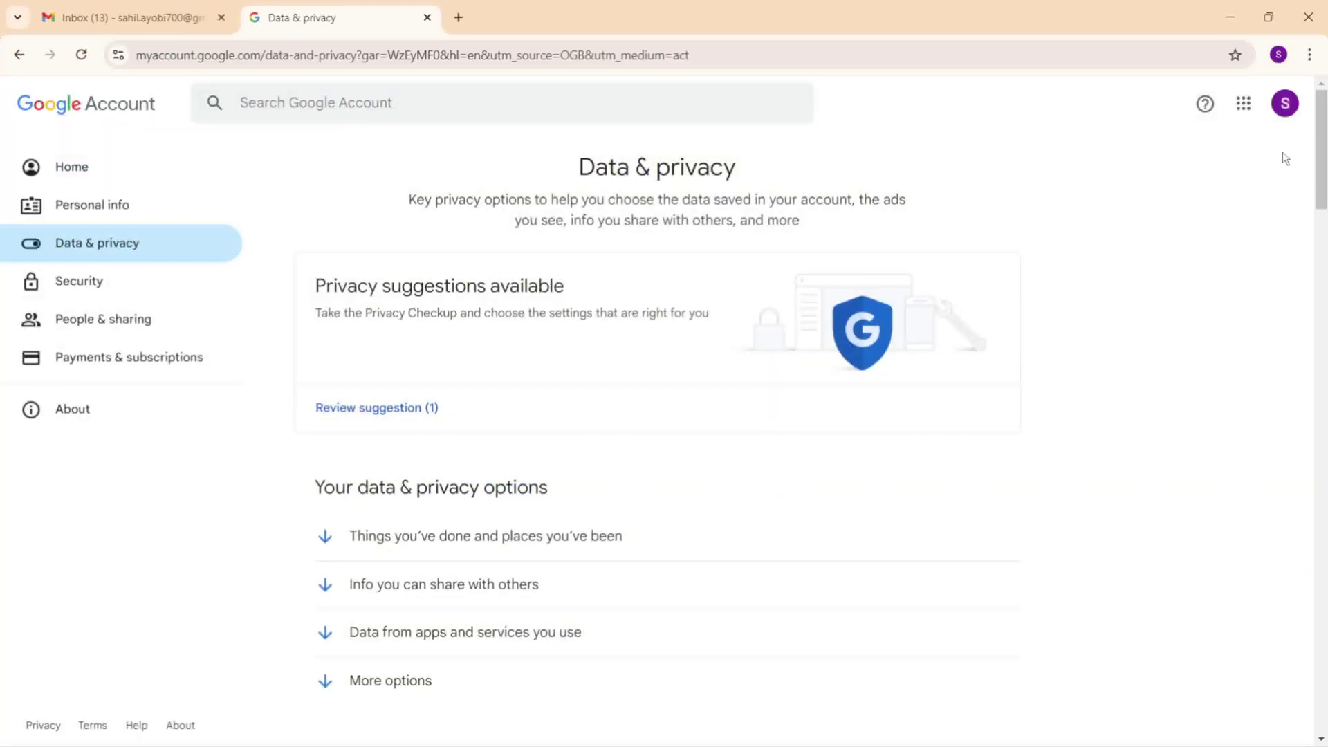
# - Look through the Data & privacy options and open My Activity from the History settings
pyautogui.scroll(-3, 802, 429)
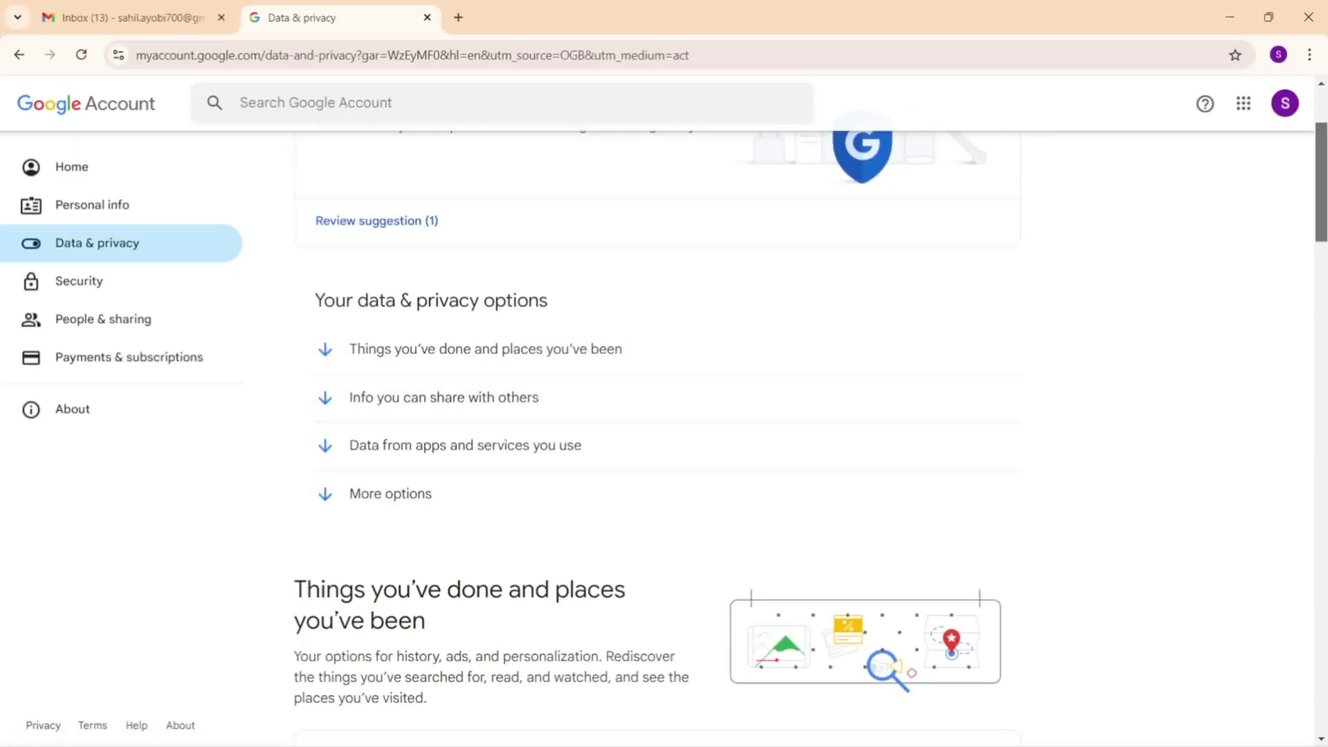
pyautogui.scroll(-4, 1324, 238)
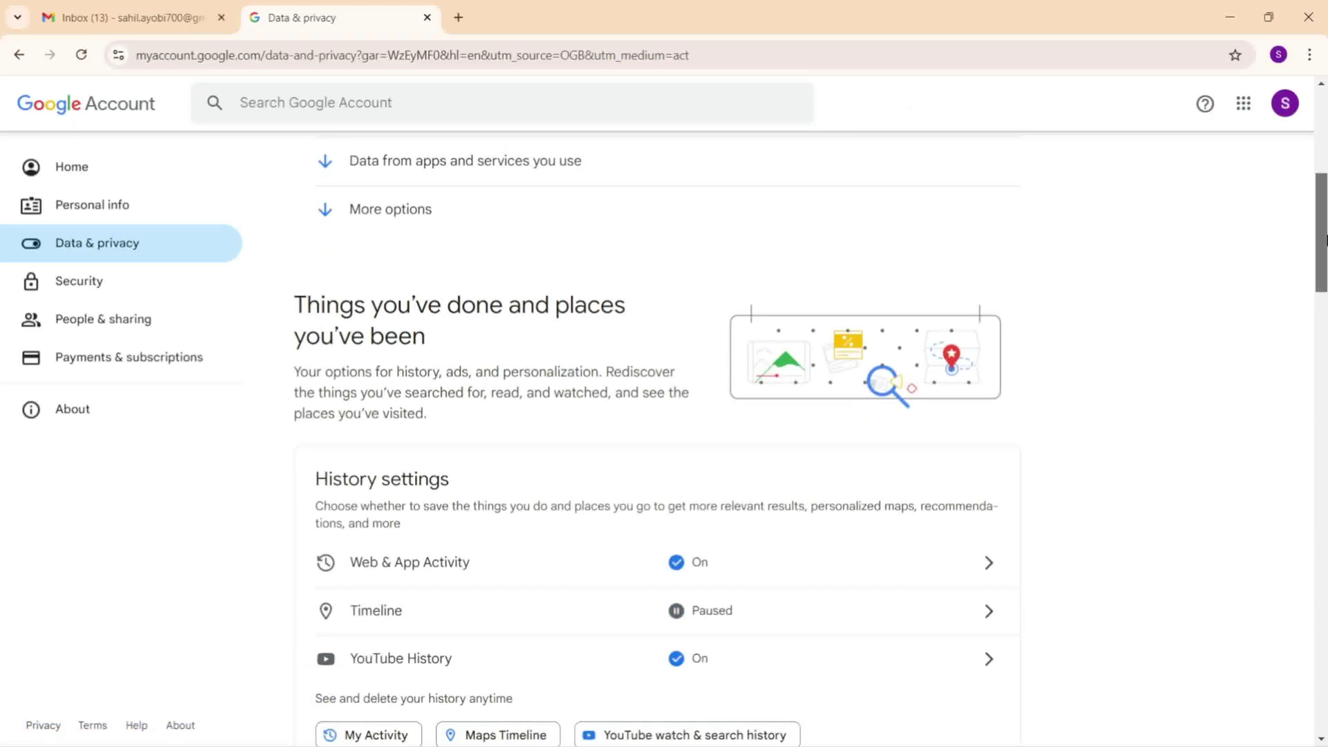
pyautogui.moveTo(1324, 239); pyautogui.dragTo(1315, 632)
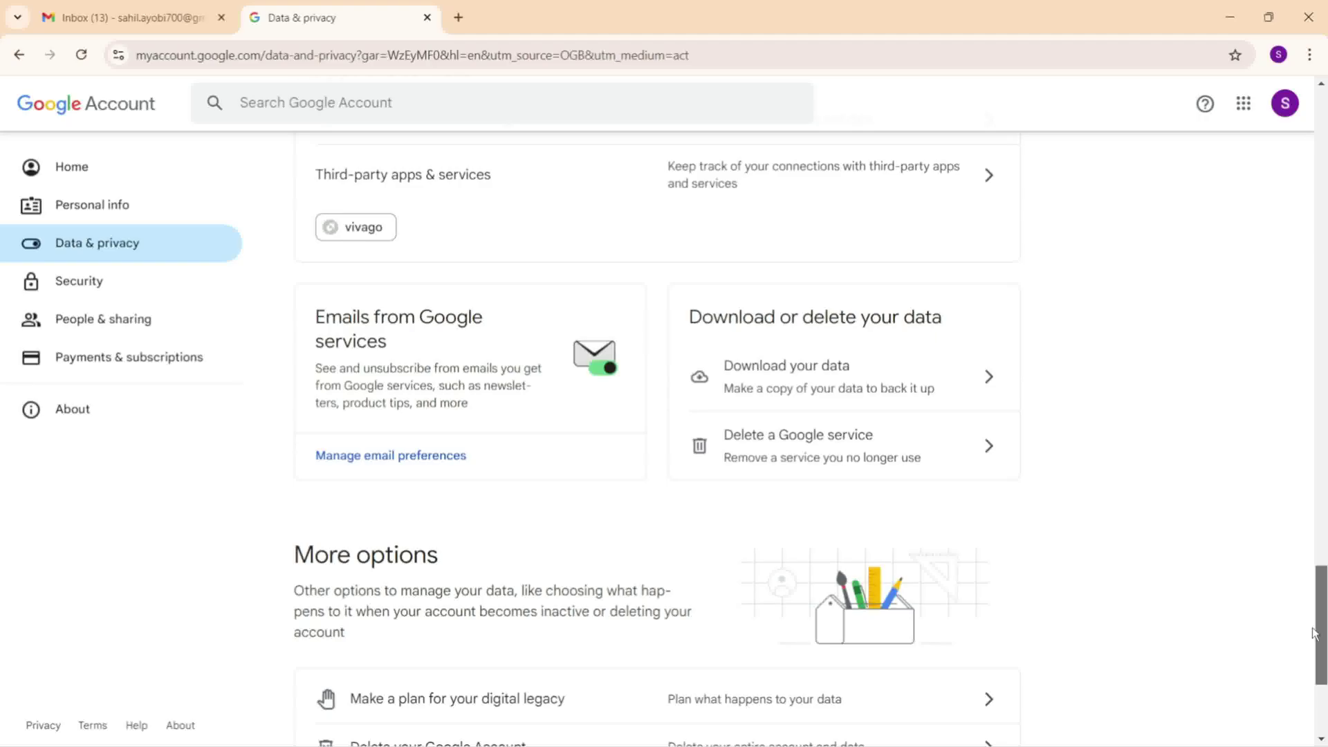
pyautogui.moveTo(1315, 632); pyautogui.dragTo(1299, 261)
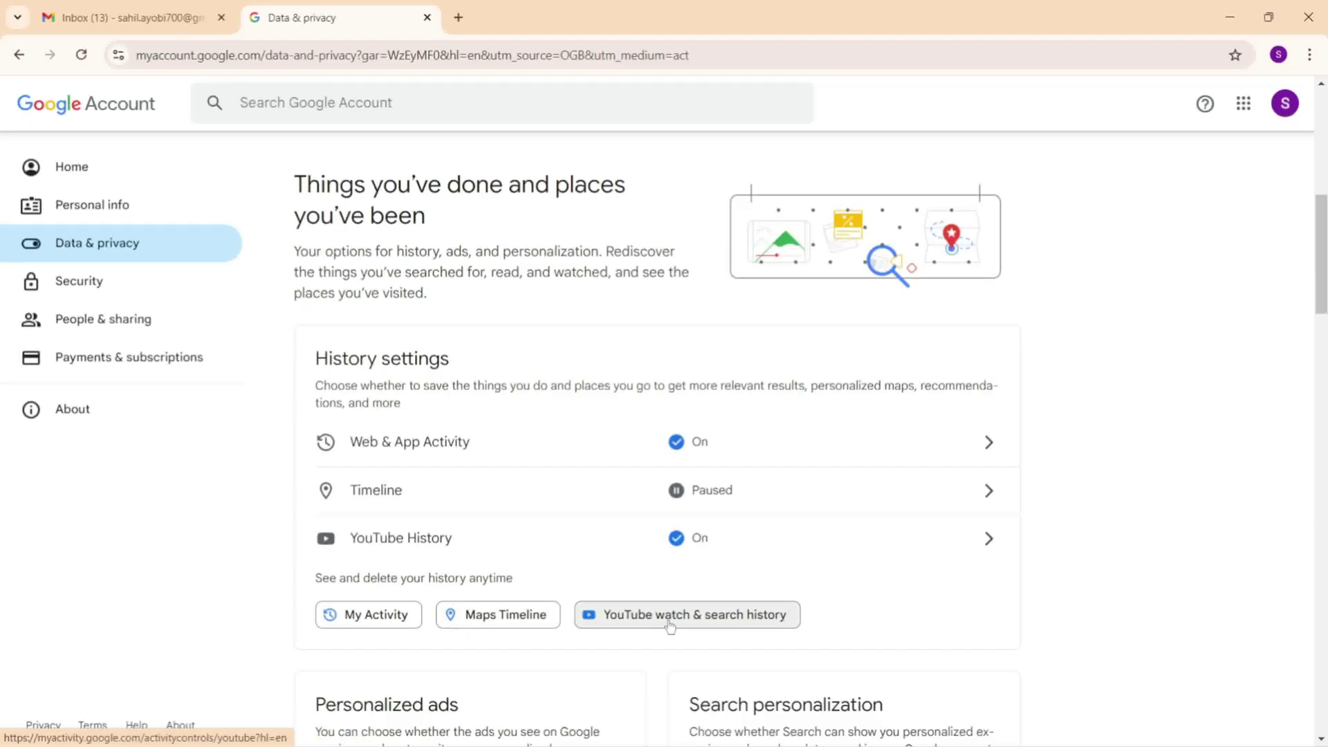
pyautogui.click(359, 622)
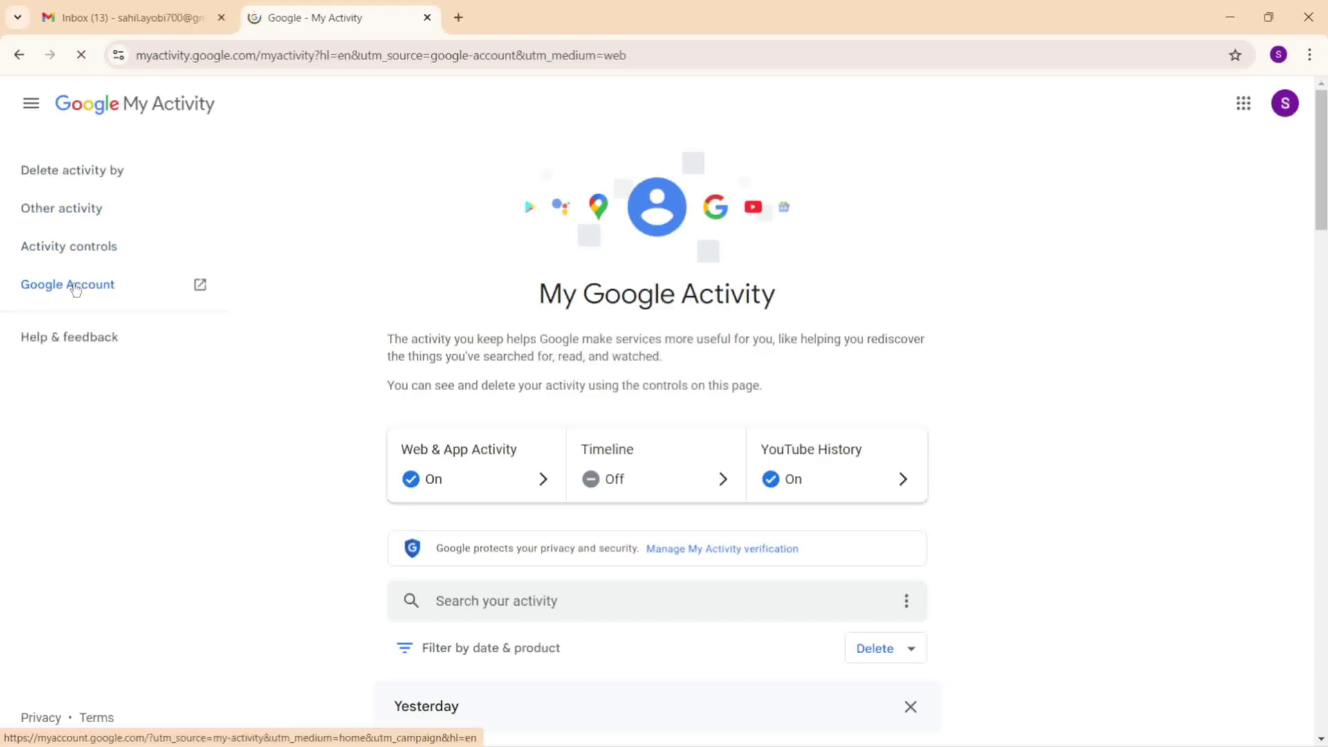
# - Check the additional activity options and the available Delete Activity time ranges without deleting anything
pyautogui.moveTo(1321, 173); pyautogui.dragTo(1321, 213)
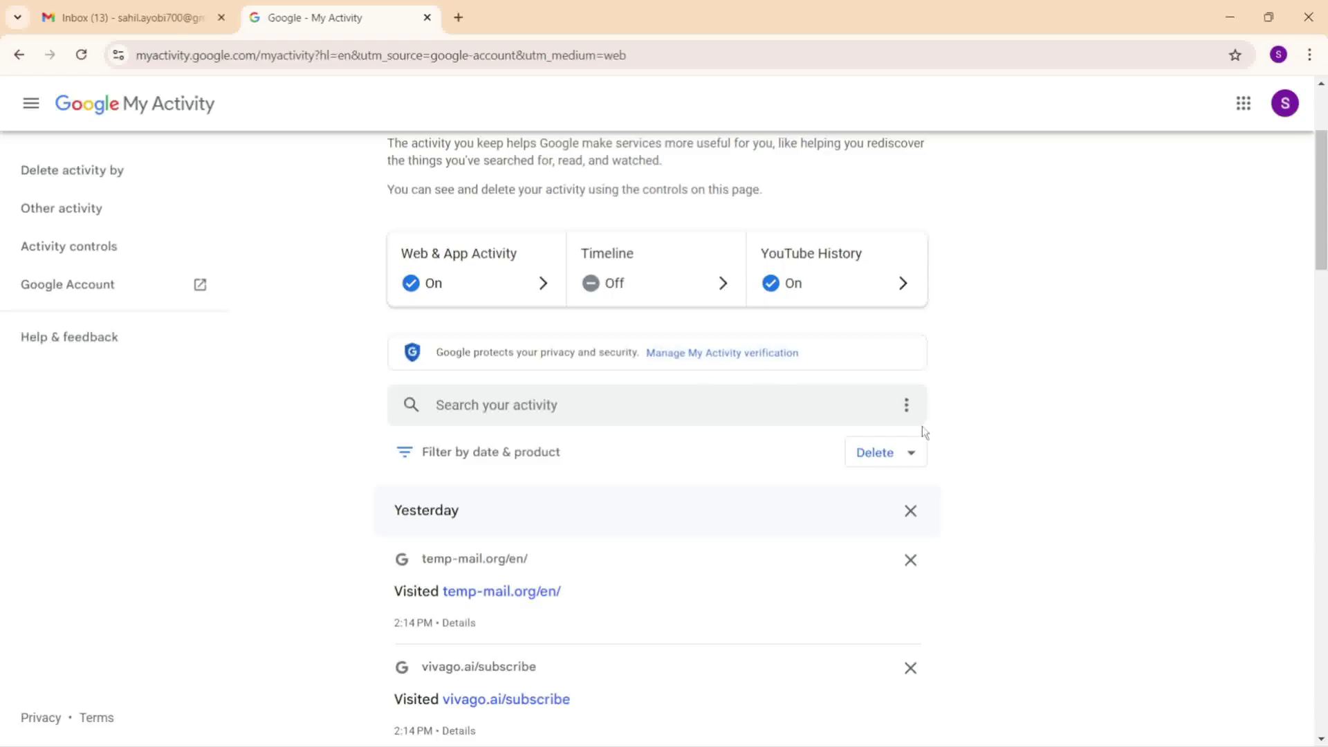
pyautogui.click(906, 408)
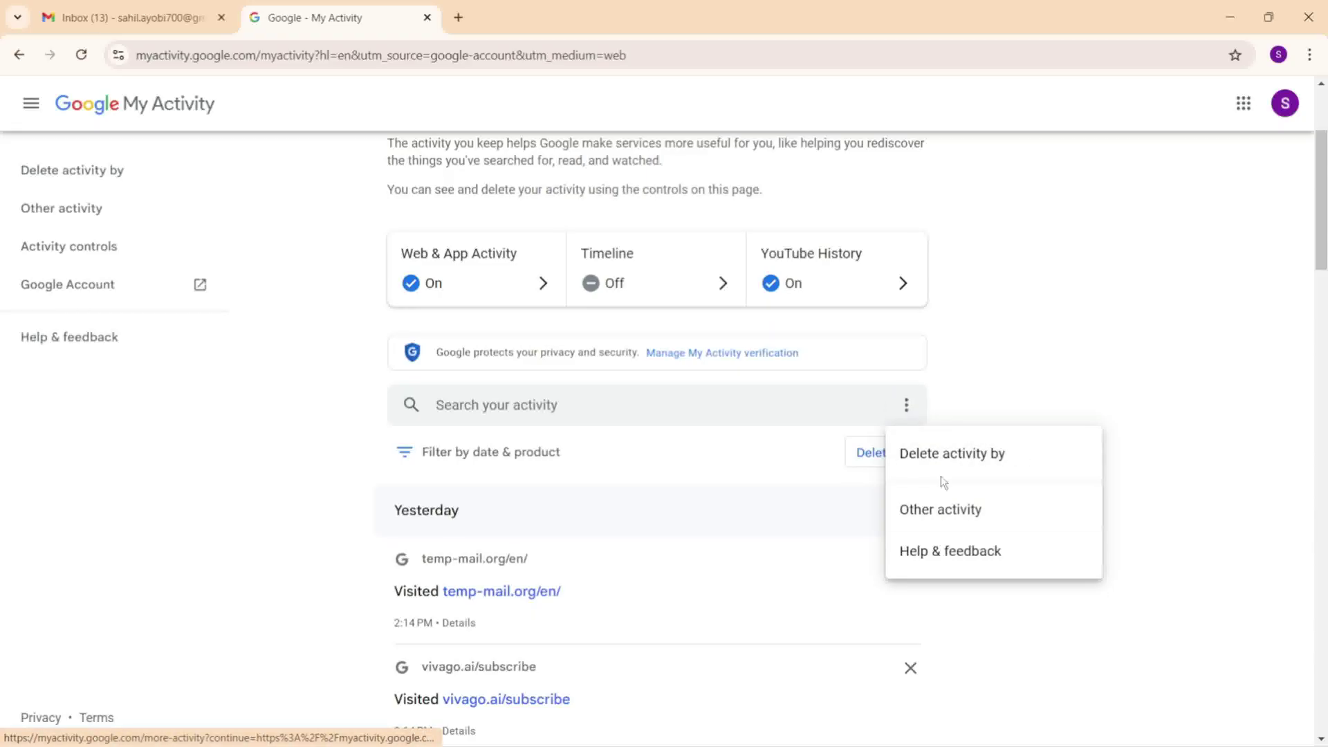
pyautogui.click(719, 486)
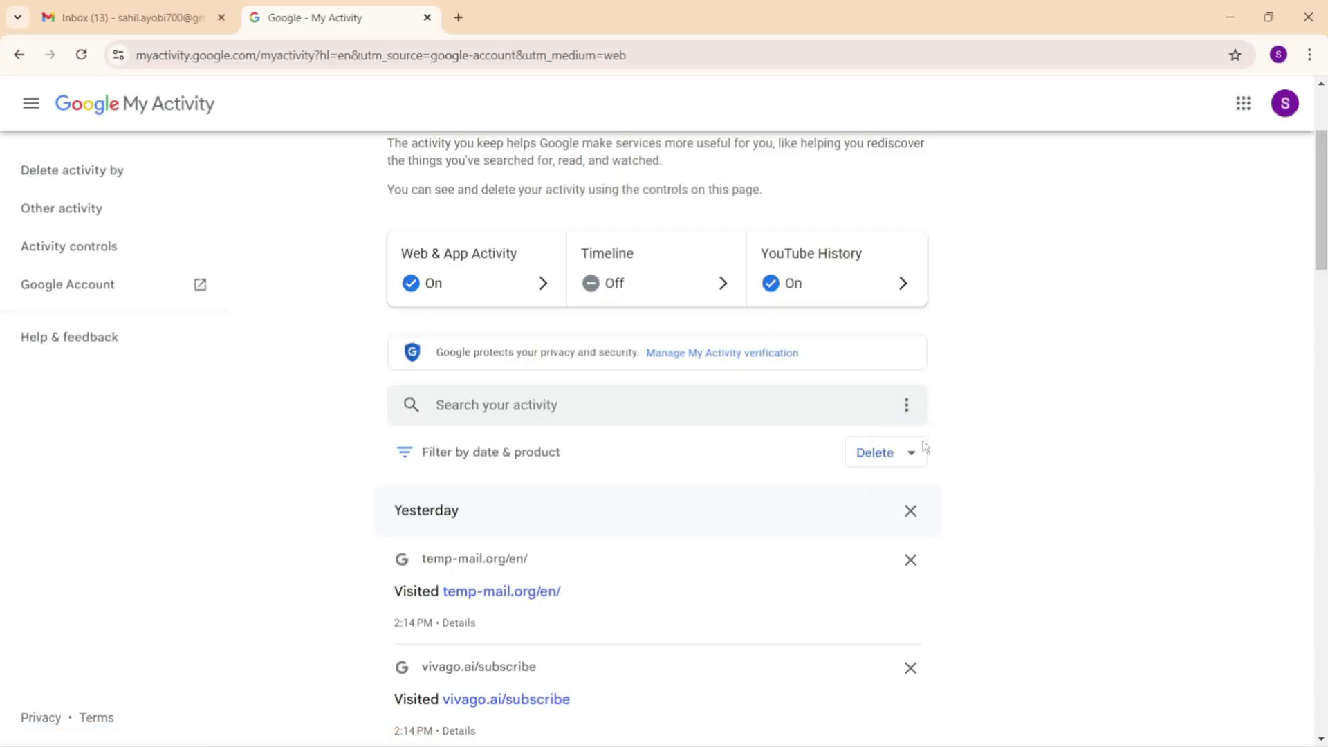
pyautogui.click(894, 465)
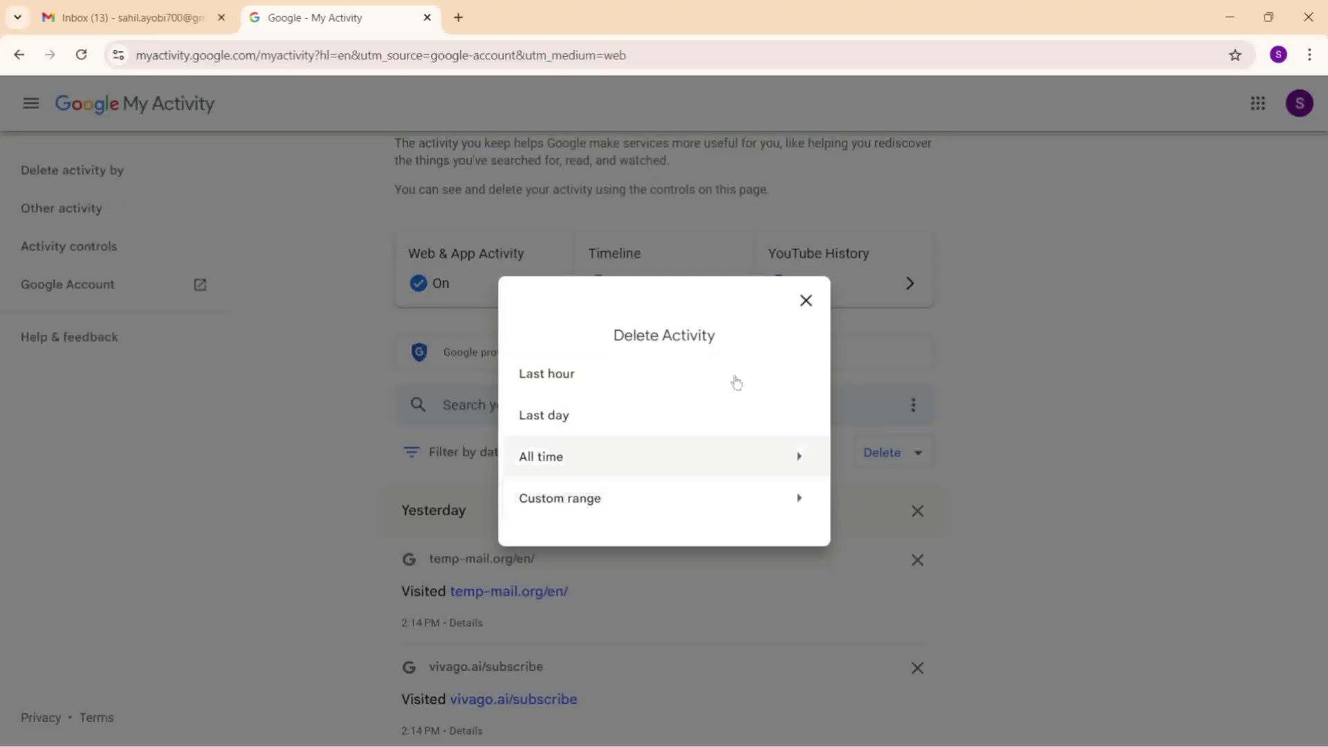
pyautogui.click(806, 301)
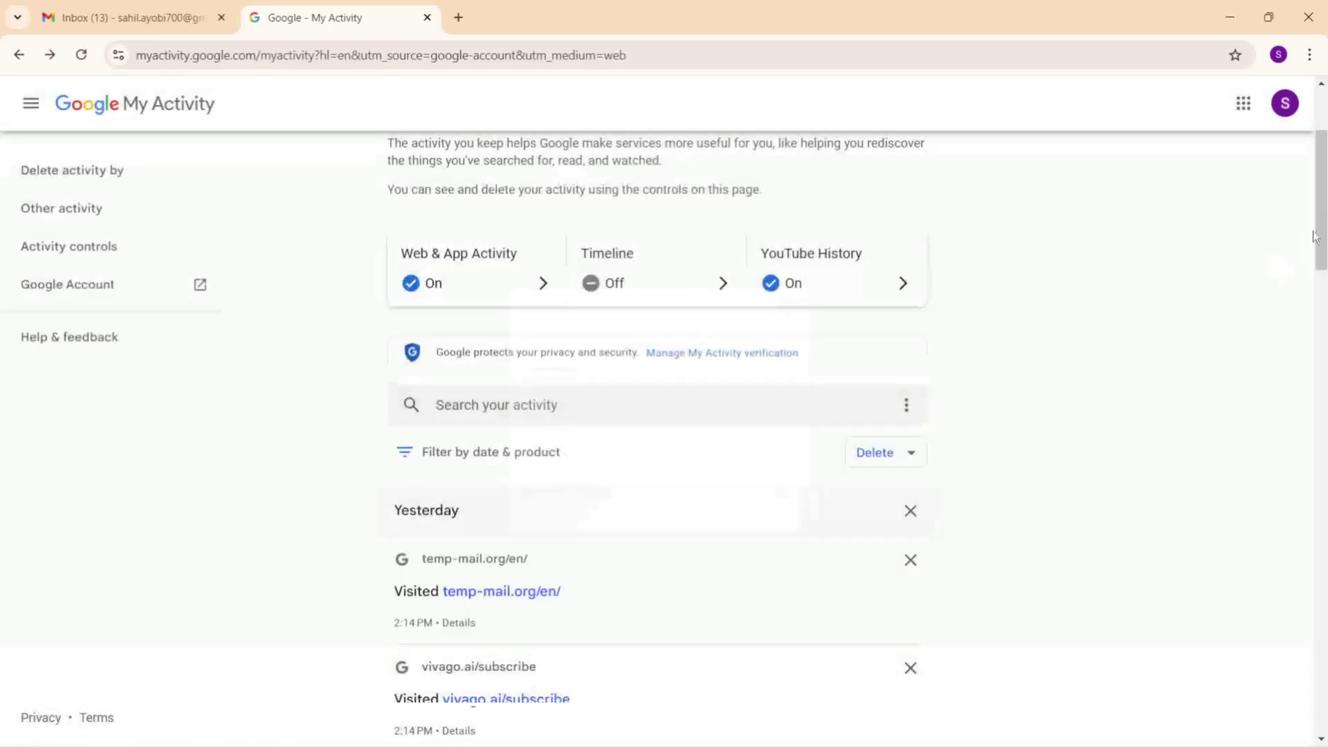
# - View the item details and available actions for yesterday's temp-mail.org/en/ visit, and close the details
pyautogui.scroll(-1, 1270, 272)
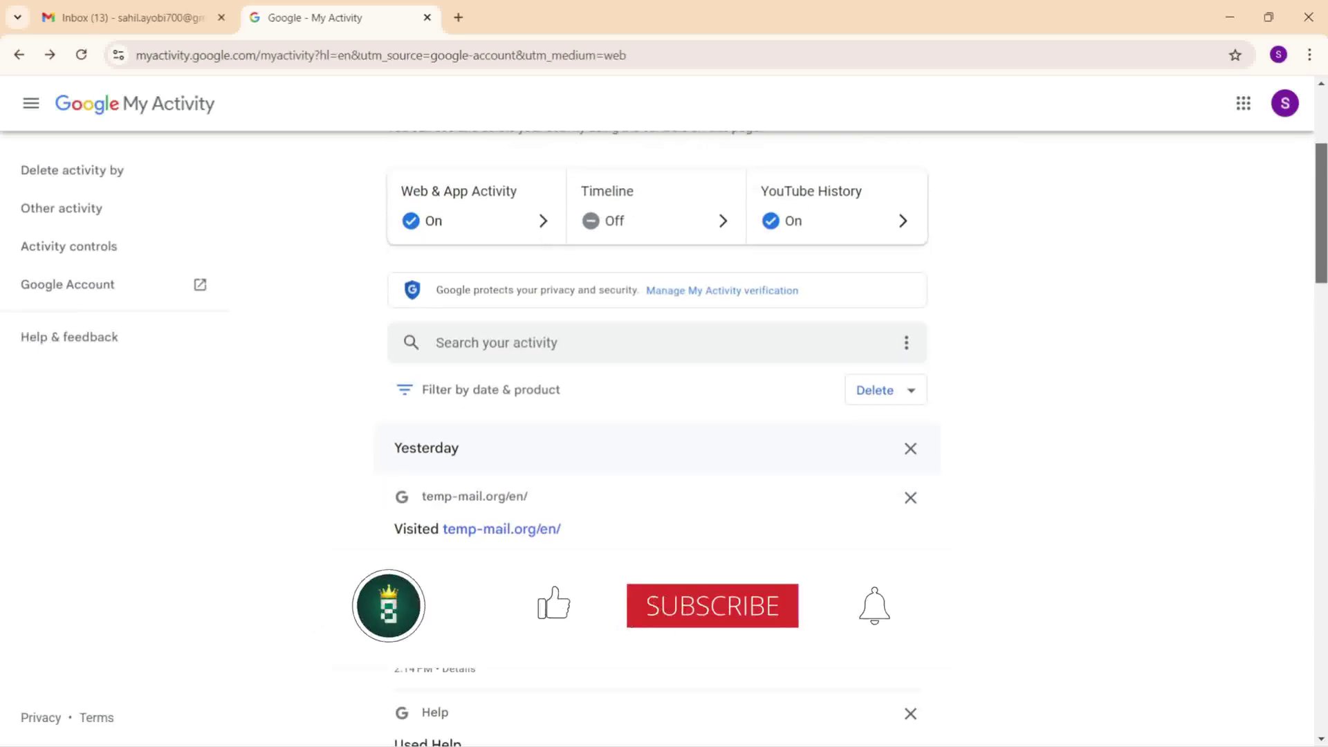
pyautogui.scroll(-1, 588, 401)
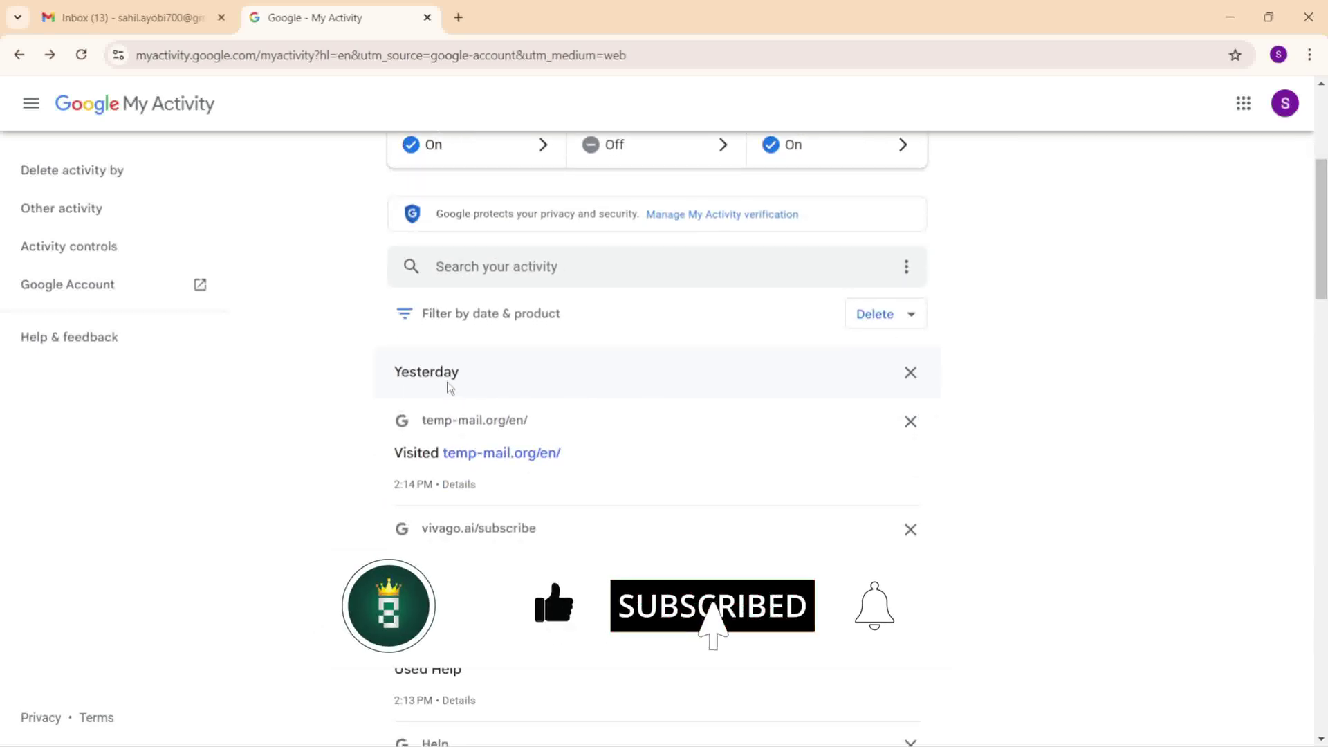
pyautogui.click(453, 487)
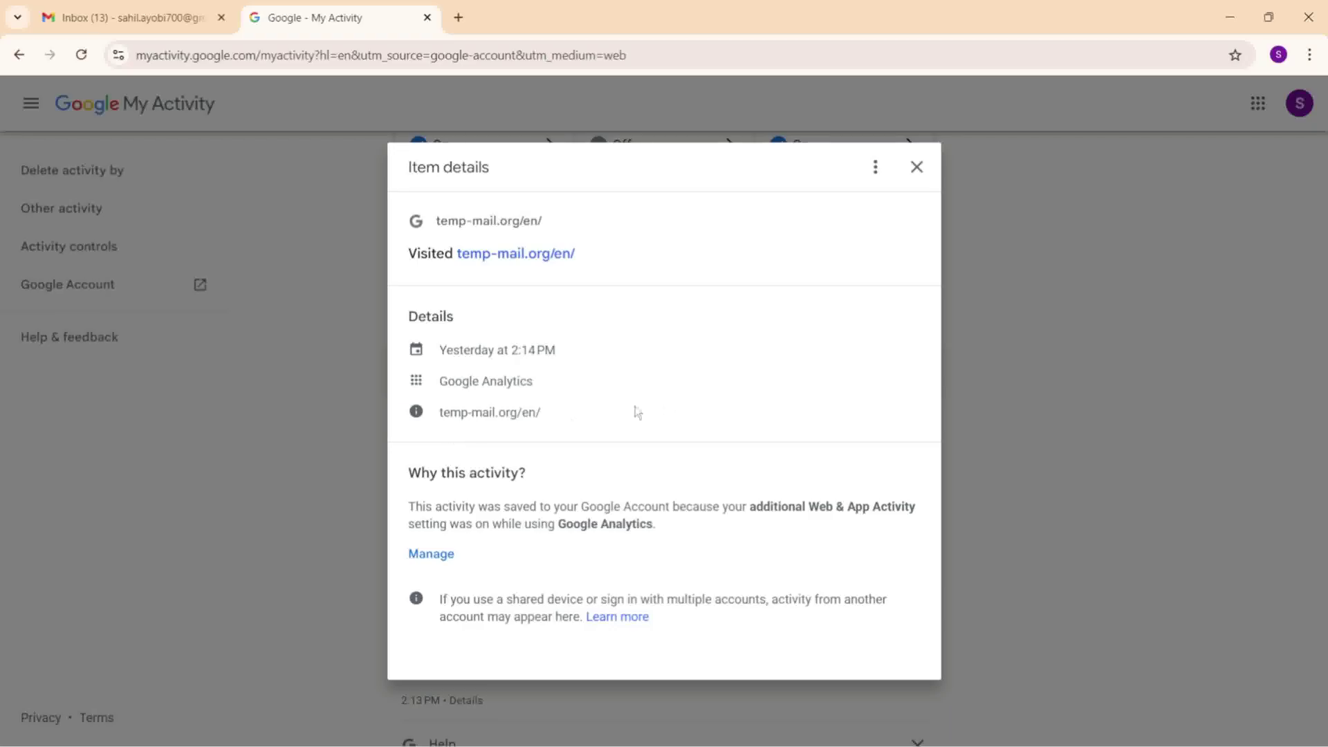
pyautogui.click(876, 168)
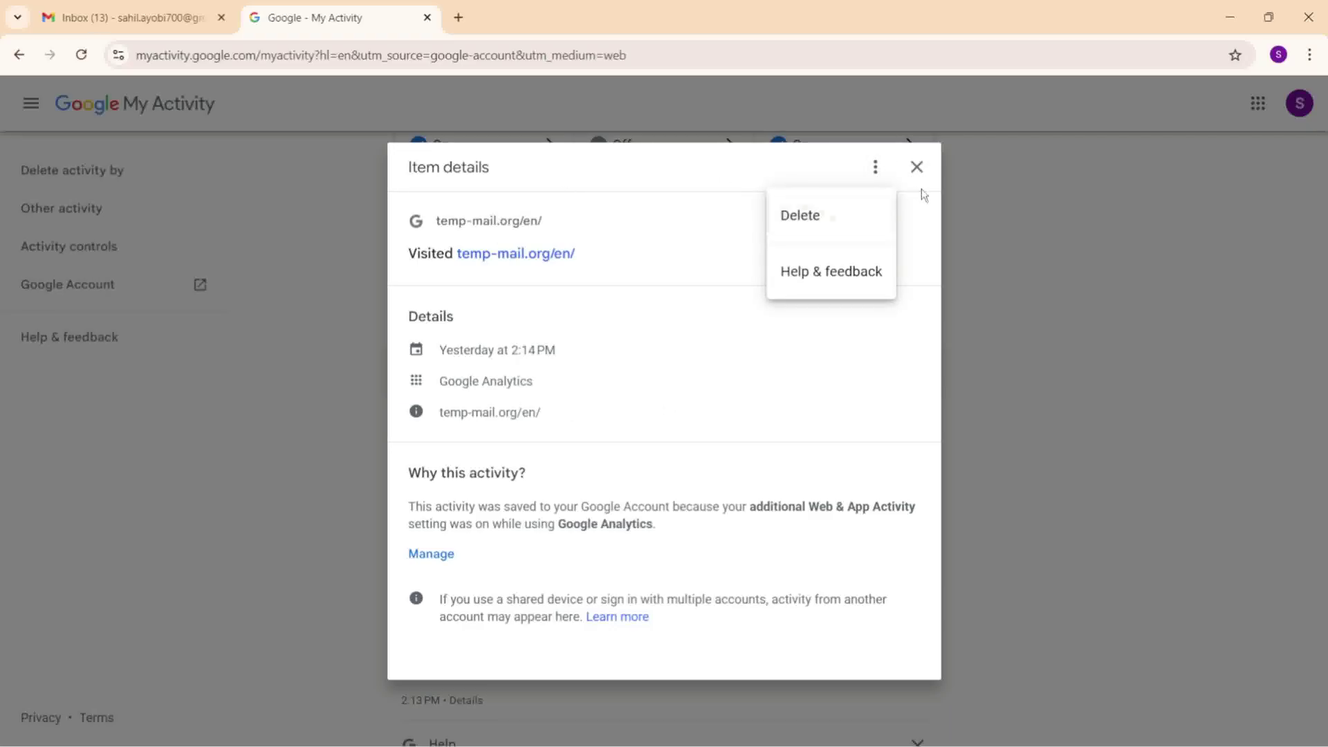
pyautogui.click(918, 168)
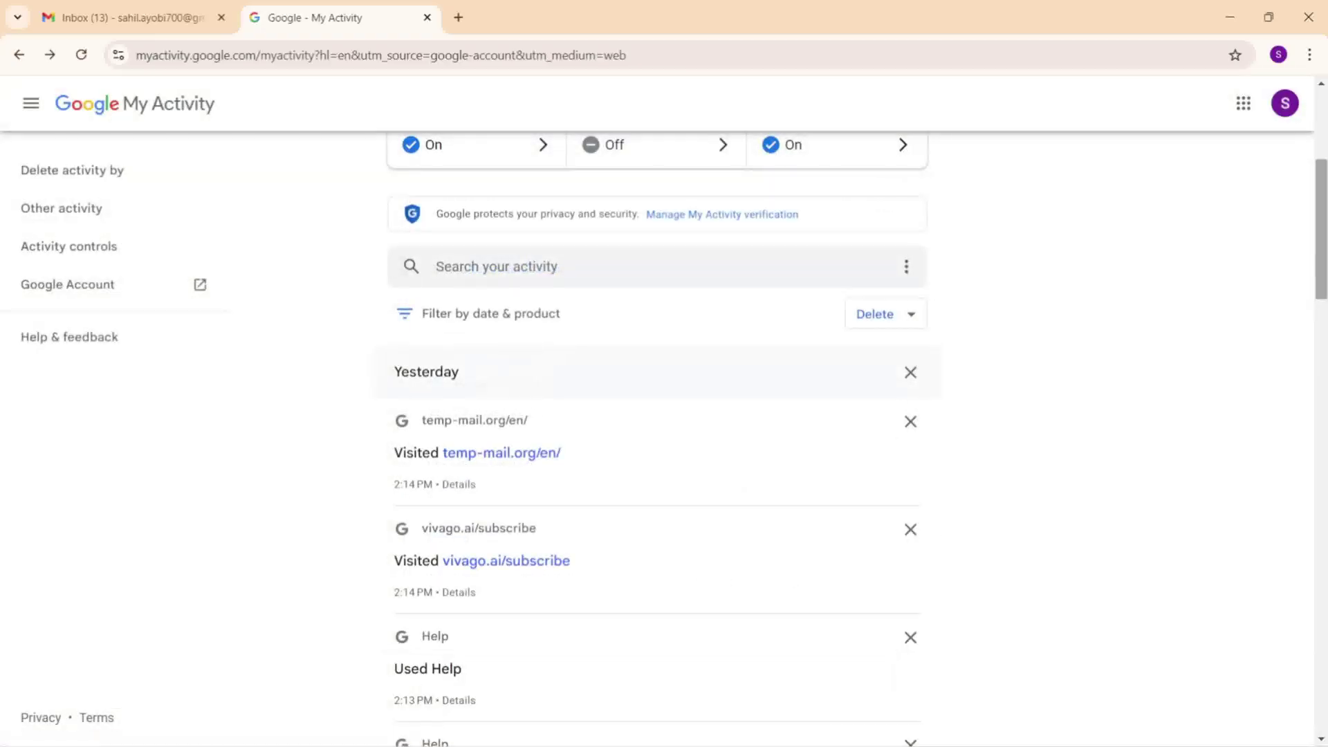
# - Look over yesterday's activity entries and open the Other activity page
pyautogui.scroll(-2, 1323, 240)
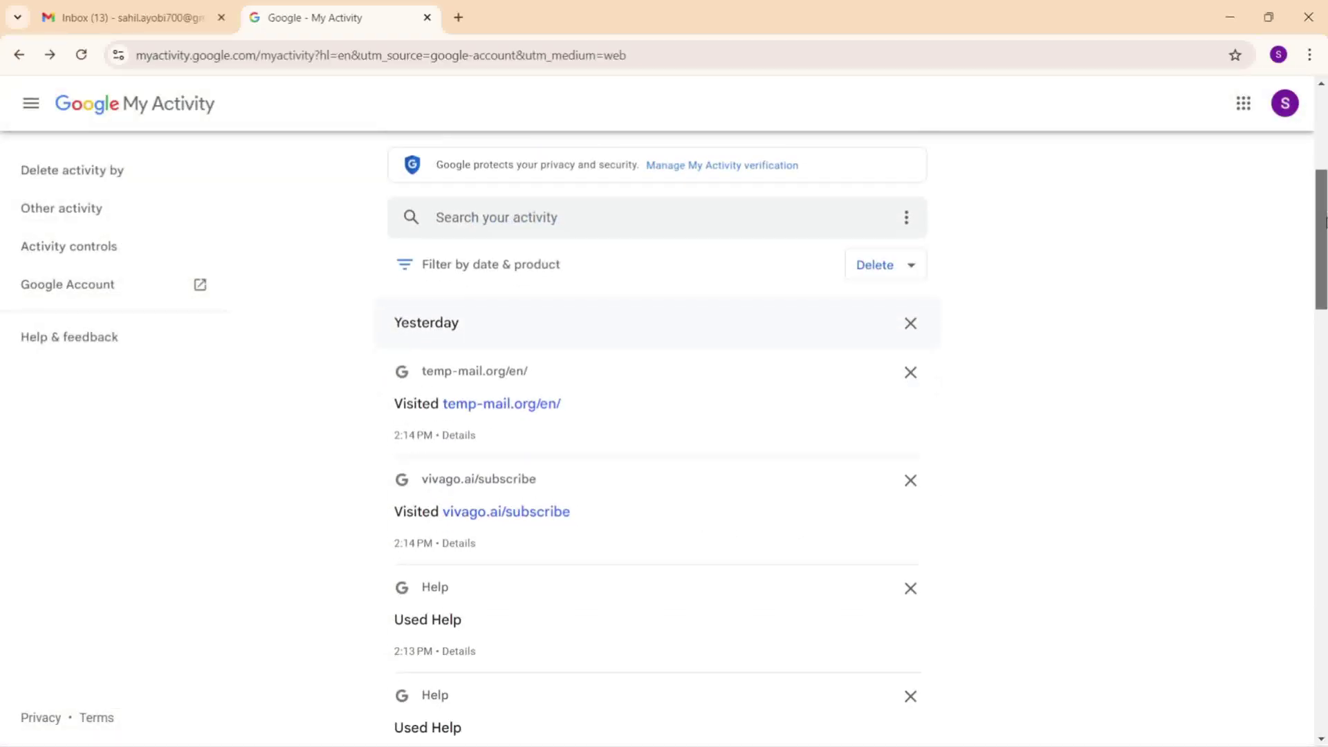
pyautogui.moveTo(1323, 240); pyautogui.dragTo(1293, 190)
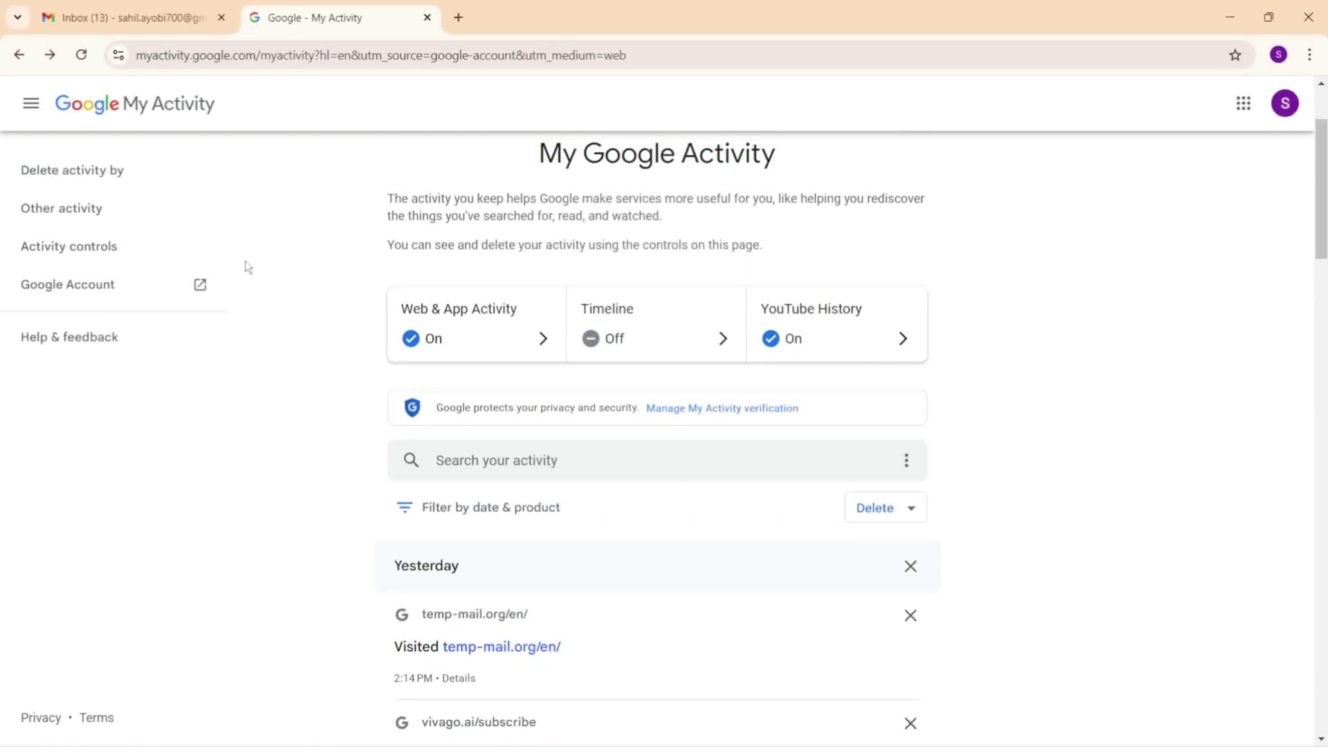
pyautogui.click(81, 209)
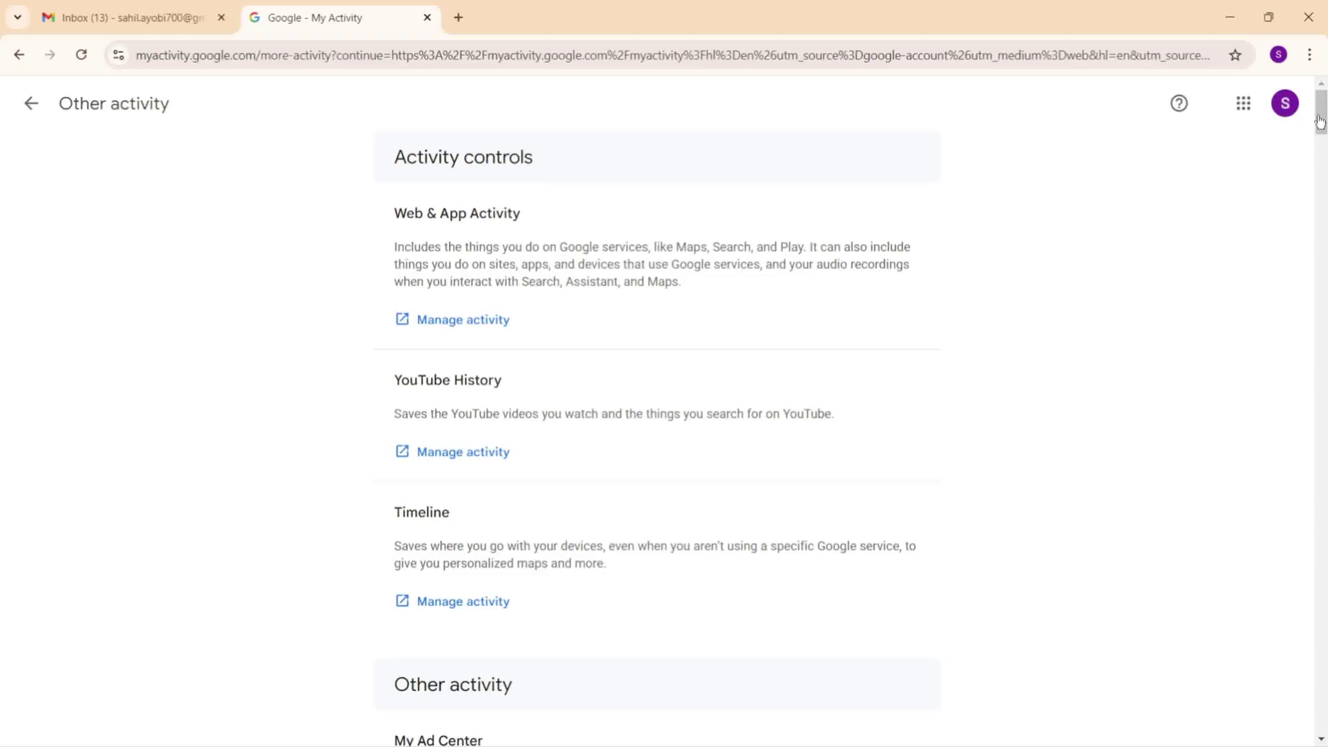
# - Examine the activity categories and their manage, view and delete options down to Speak User Account, and return to My Activity
pyautogui.moveTo(1323, 116); pyautogui.dragTo(1323, 151)
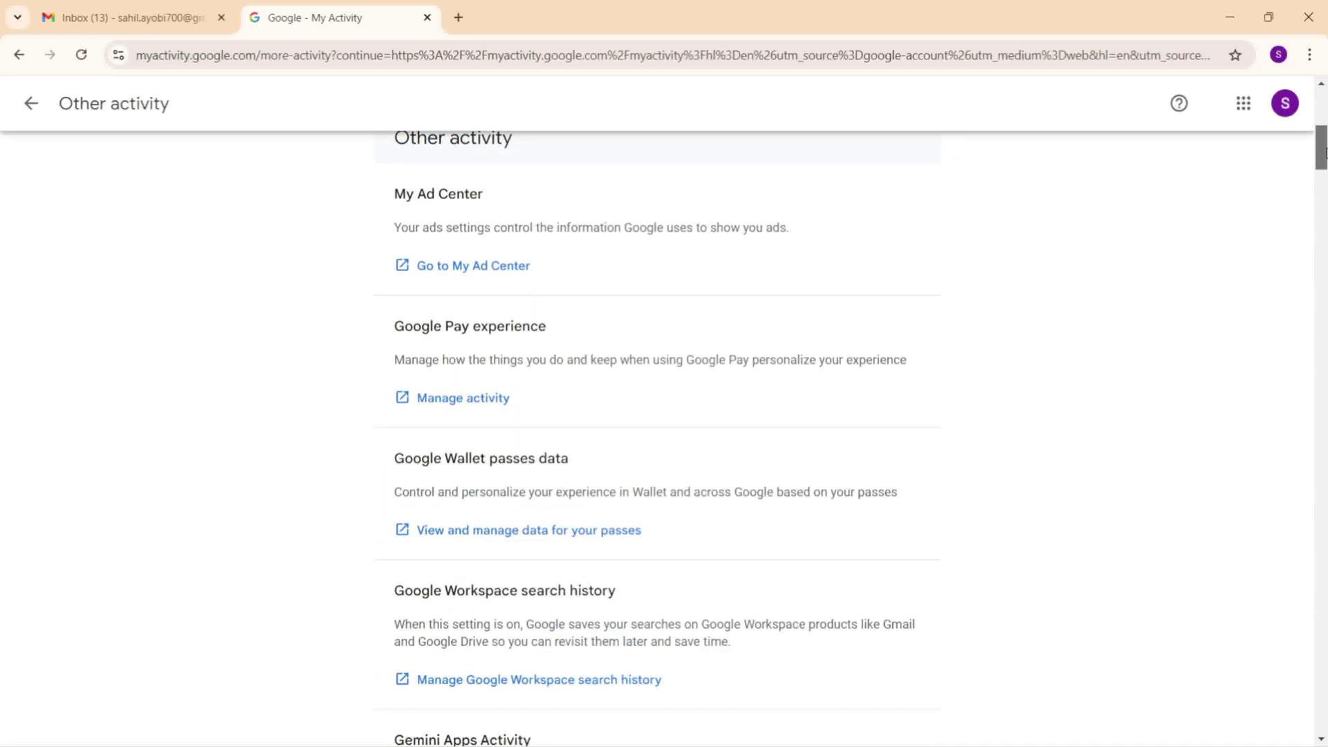
pyautogui.moveTo(1324, 151); pyautogui.dragTo(1325, 268)
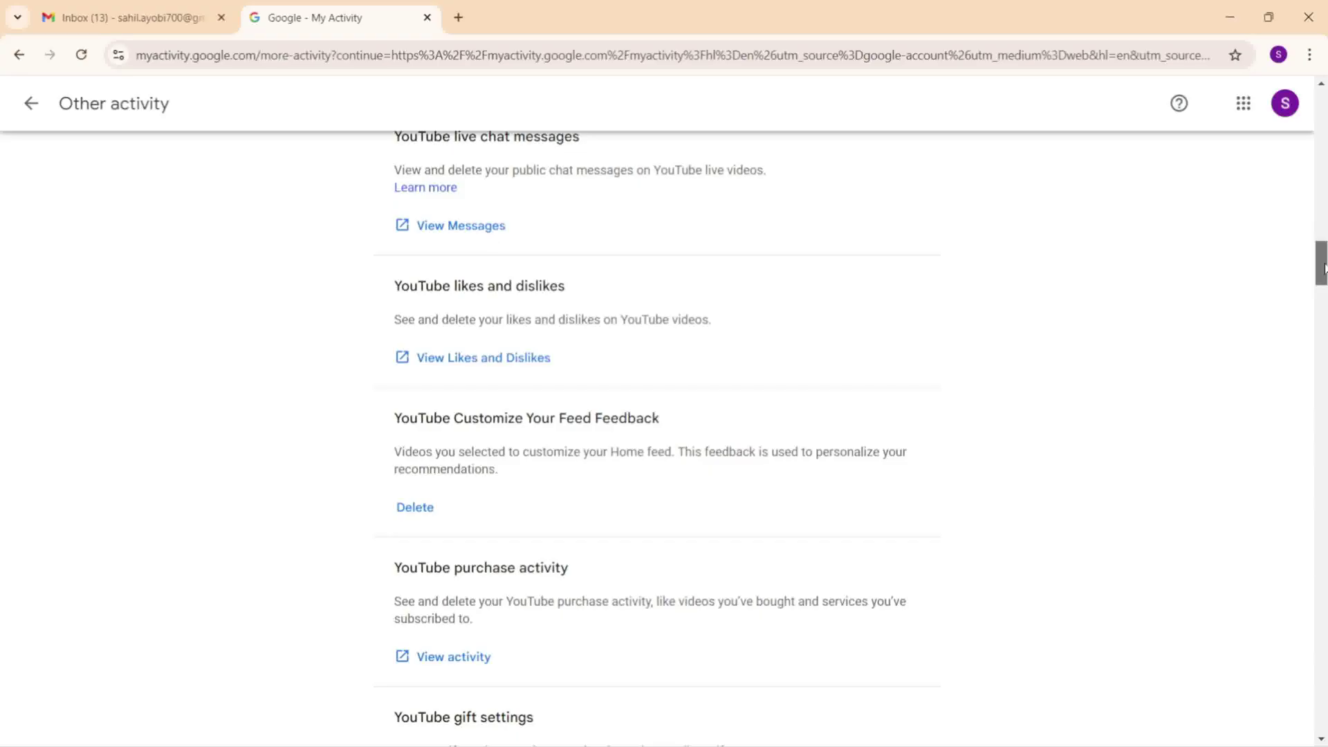
pyautogui.moveTo(1325, 268); pyautogui.dragTo(1323, 309)
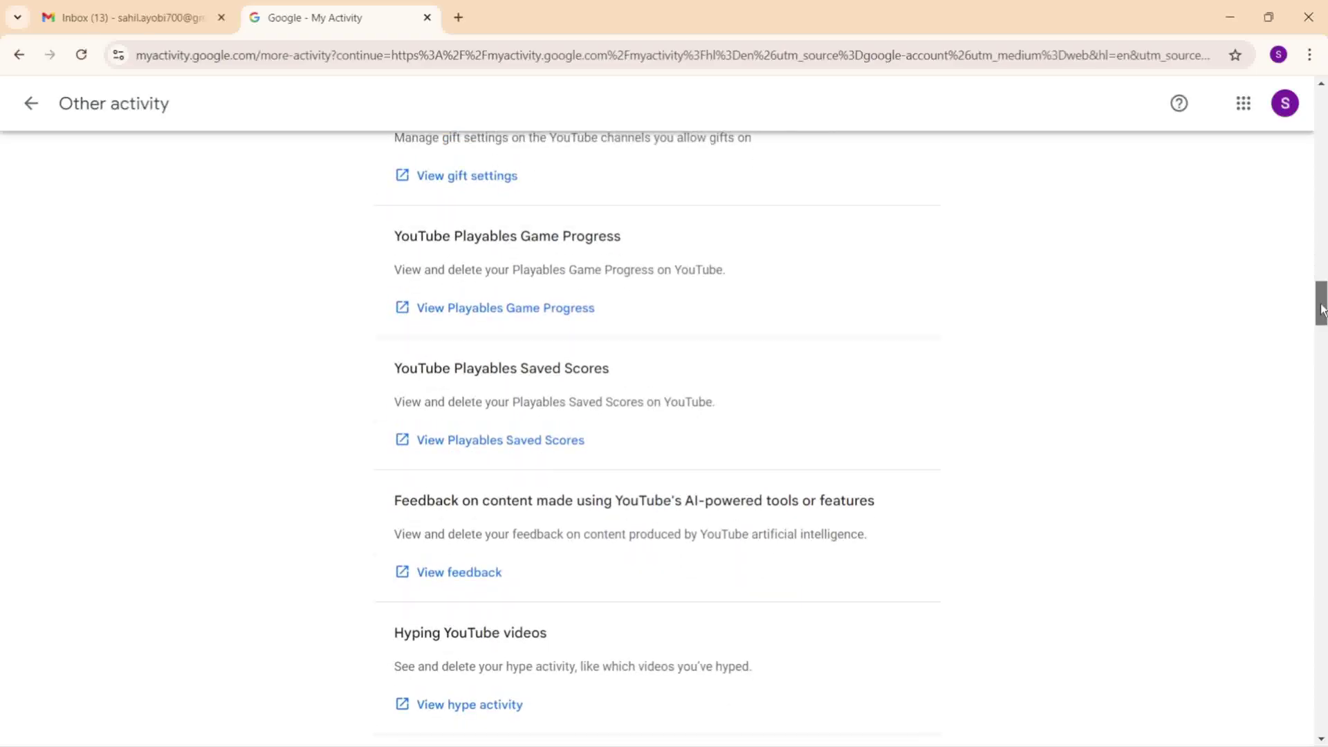
pyautogui.moveTo(1323, 309); pyautogui.dragTo(1302, 496)
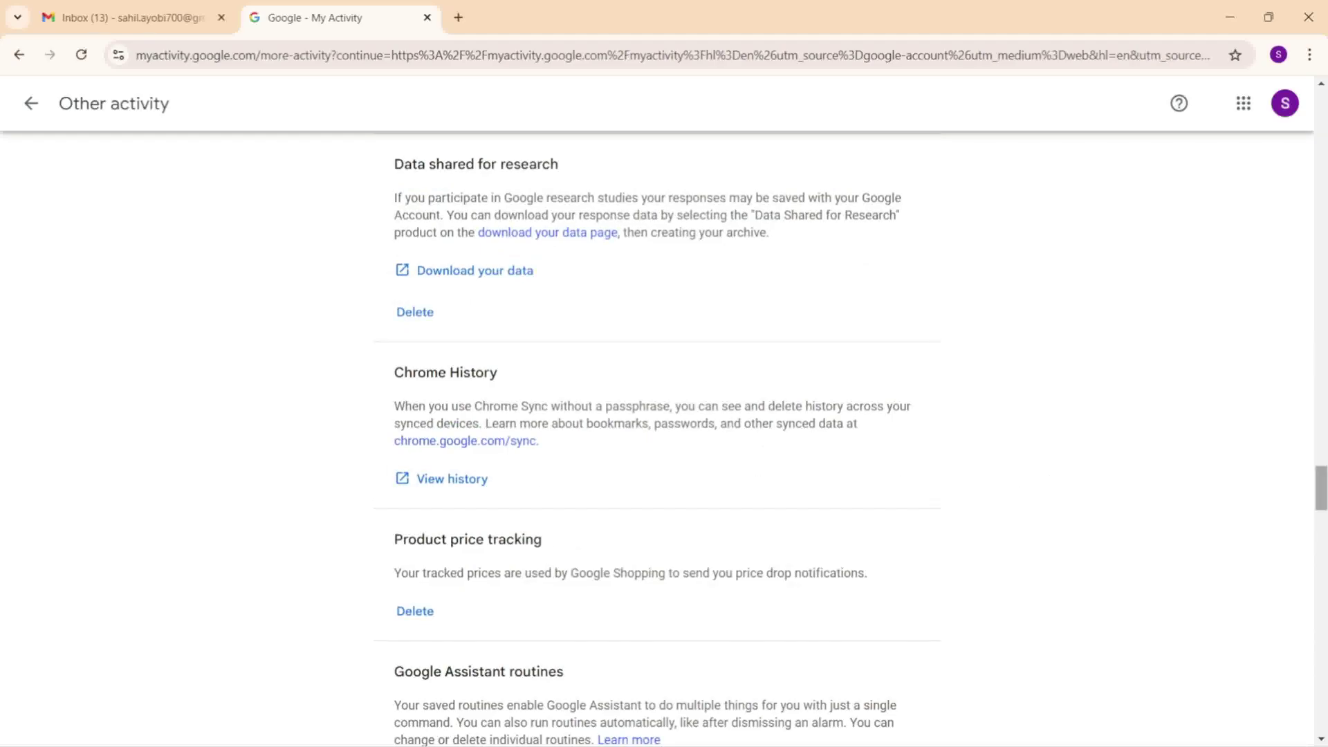
pyautogui.scroll(-2, 1321, 488)
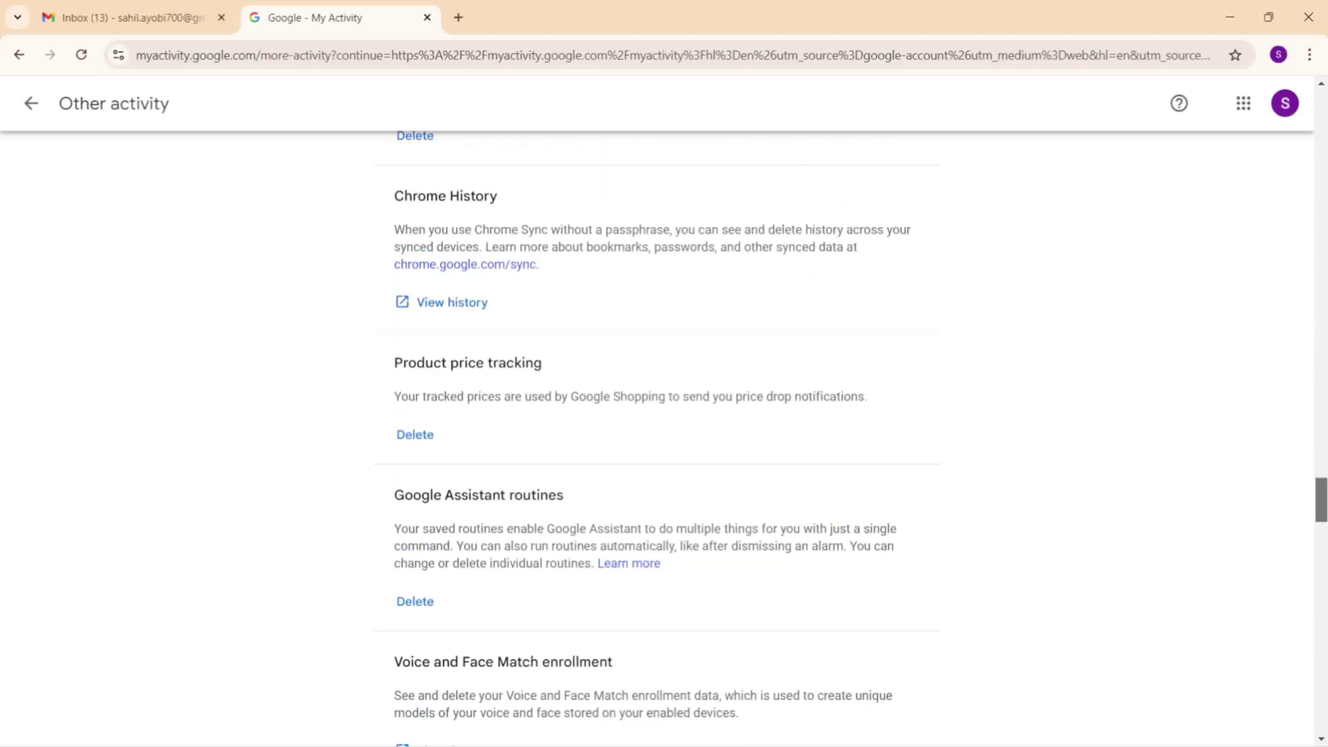
pyautogui.scroll(-1, 1323, 505)
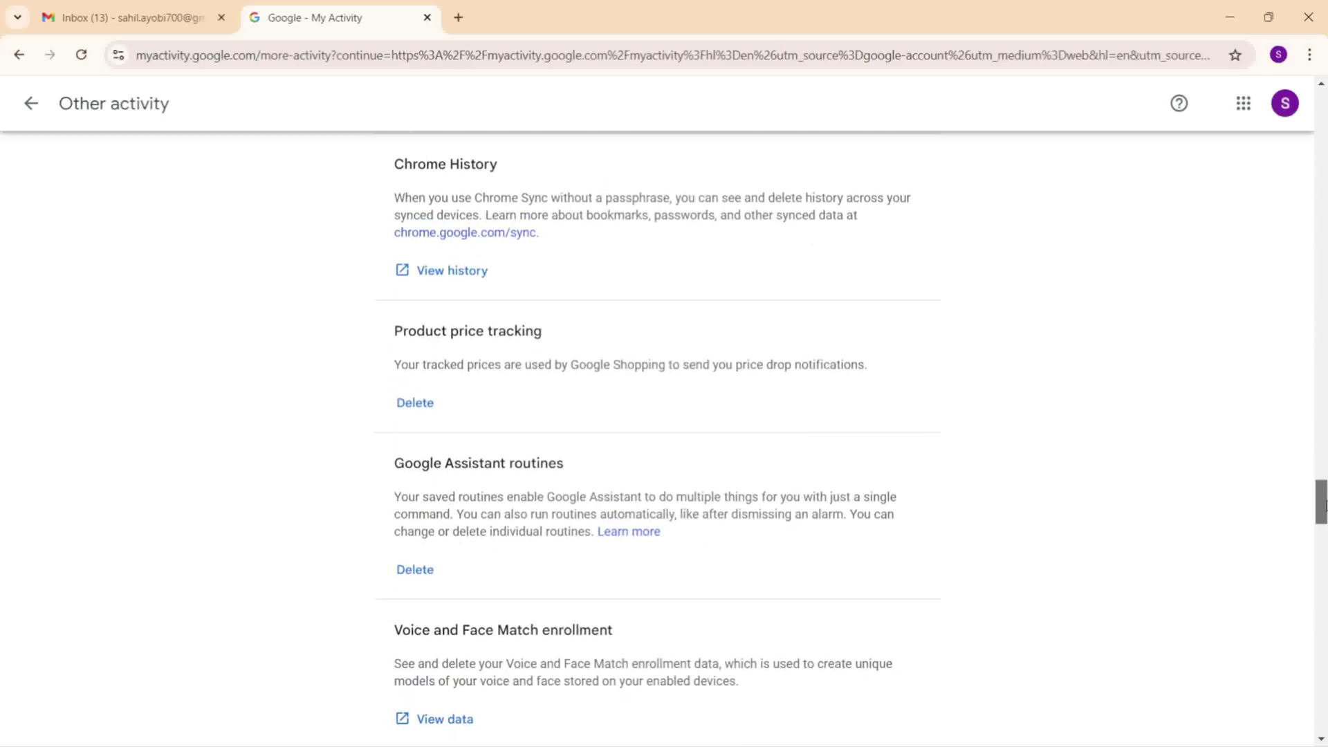
pyautogui.moveTo(1323, 505); pyautogui.dragTo(1323, 551)
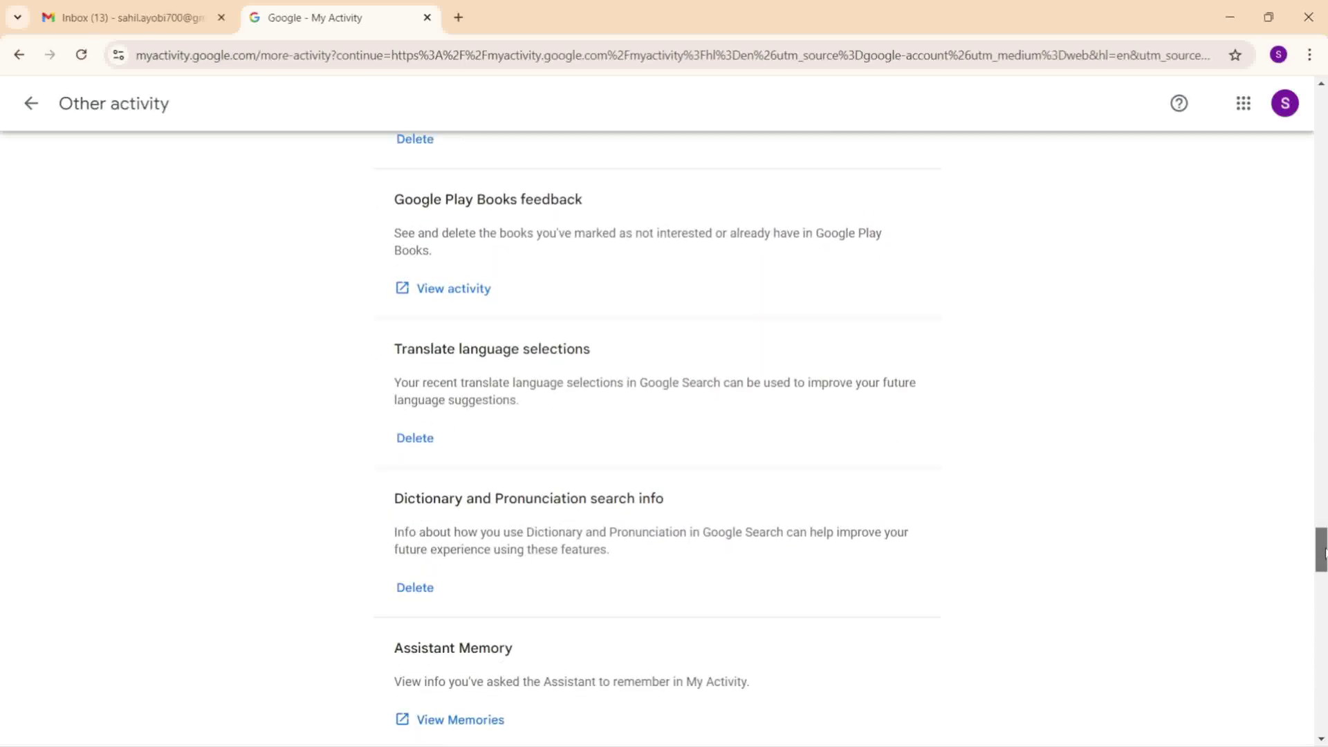
pyautogui.moveTo(1323, 551); pyautogui.dragTo(1321, 595)
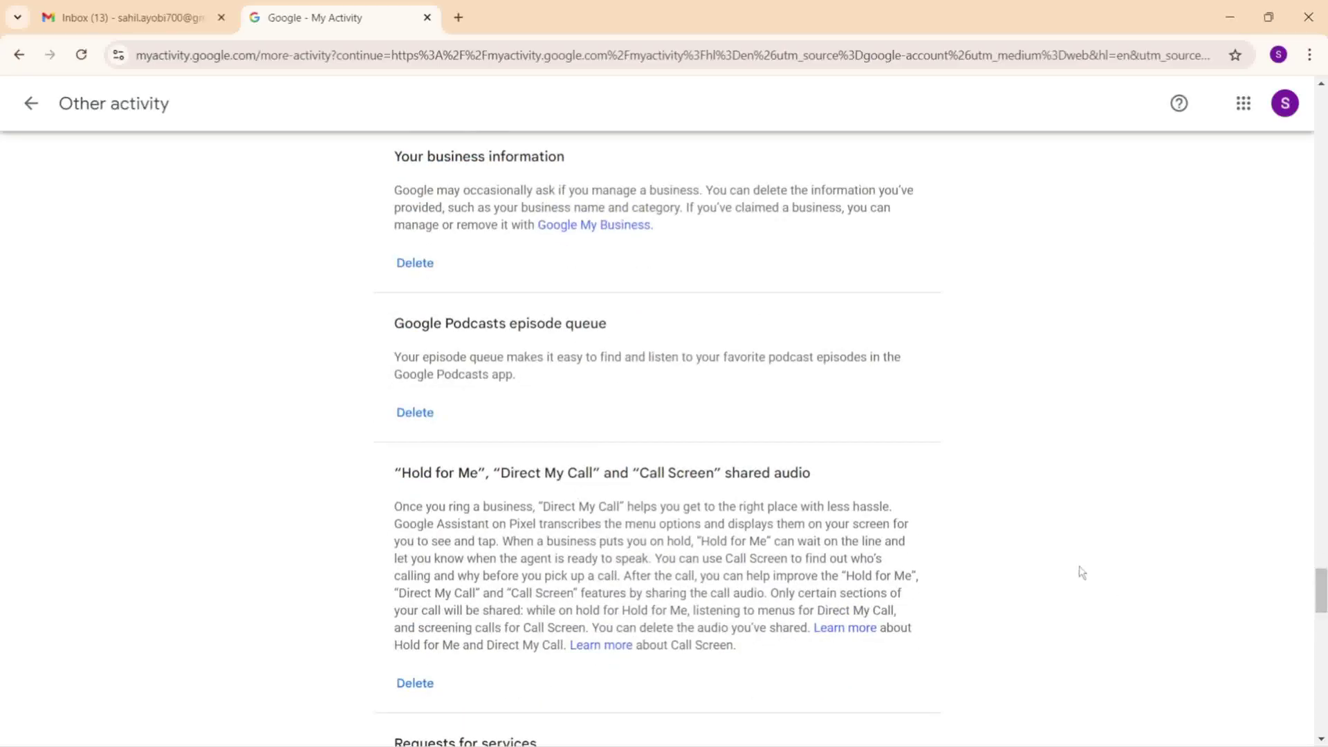
pyautogui.scroll(-4, 657, 442)
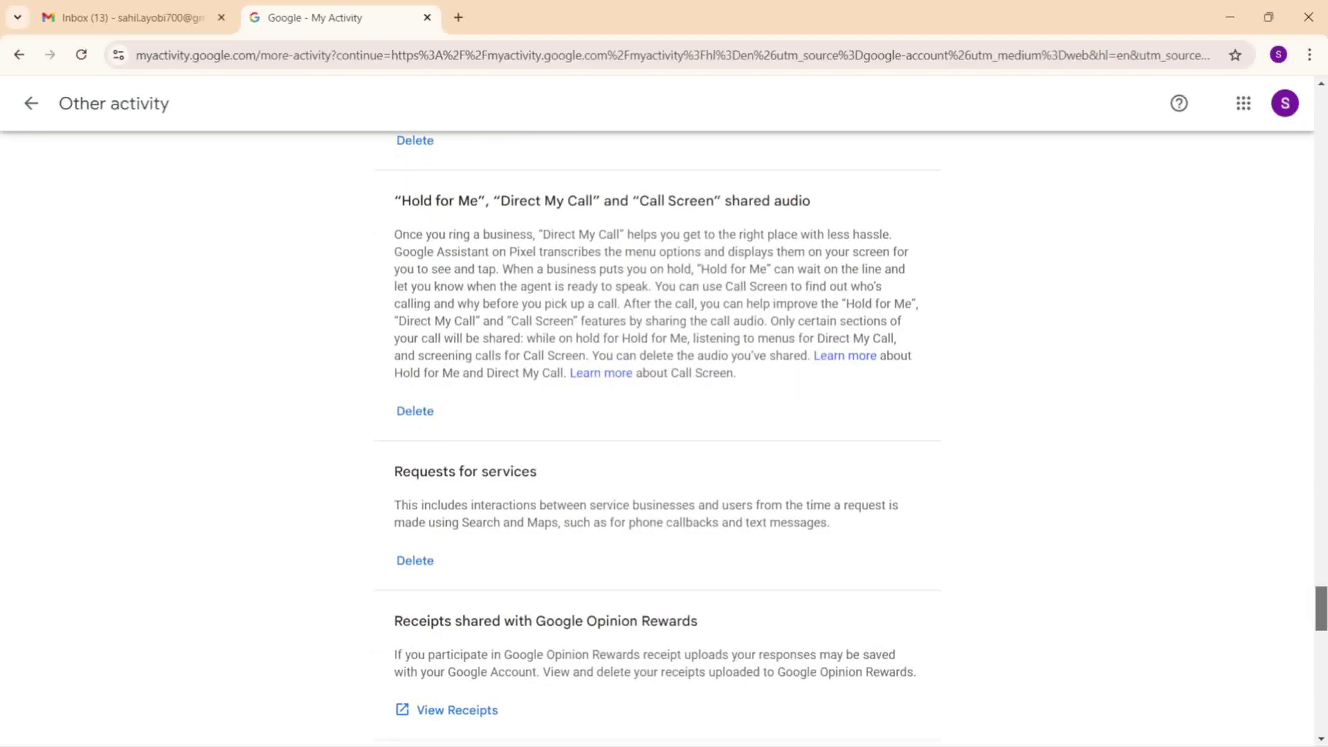
pyautogui.scroll(-2, 657, 442)
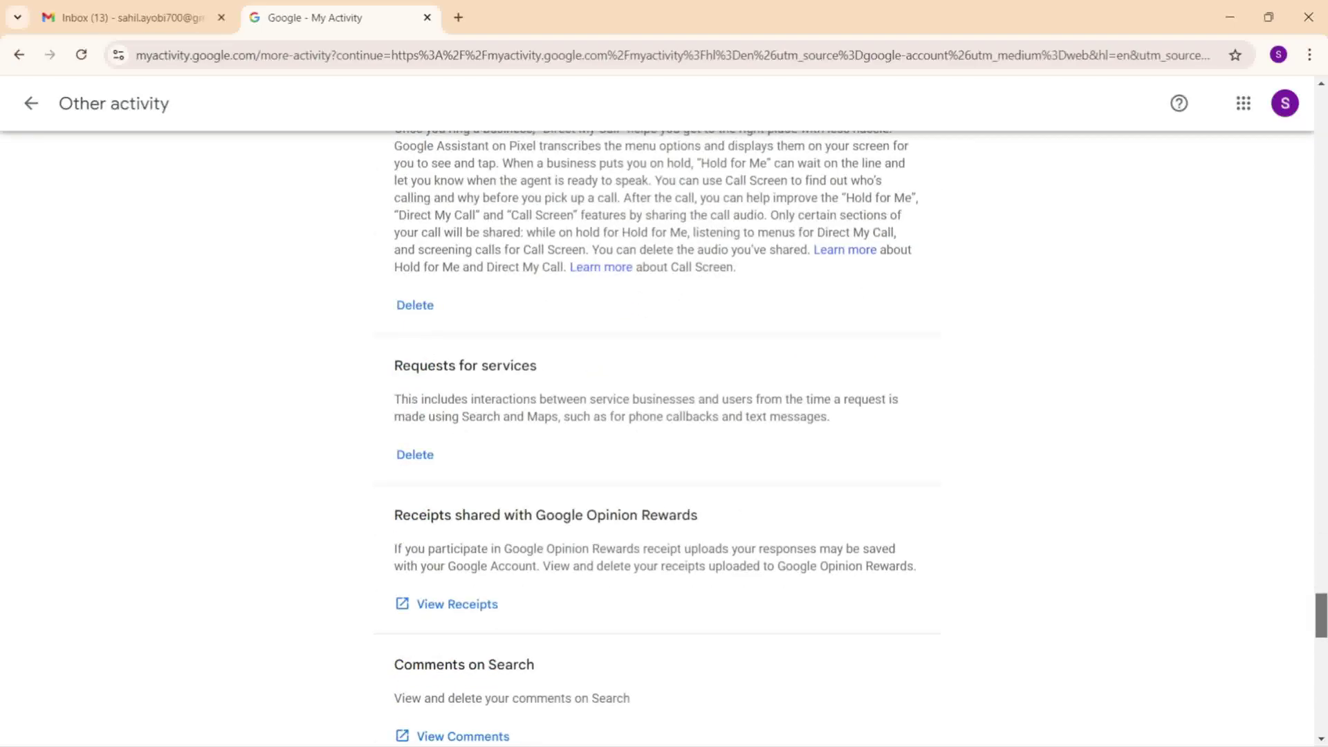
pyautogui.scroll(-2, 657, 436)
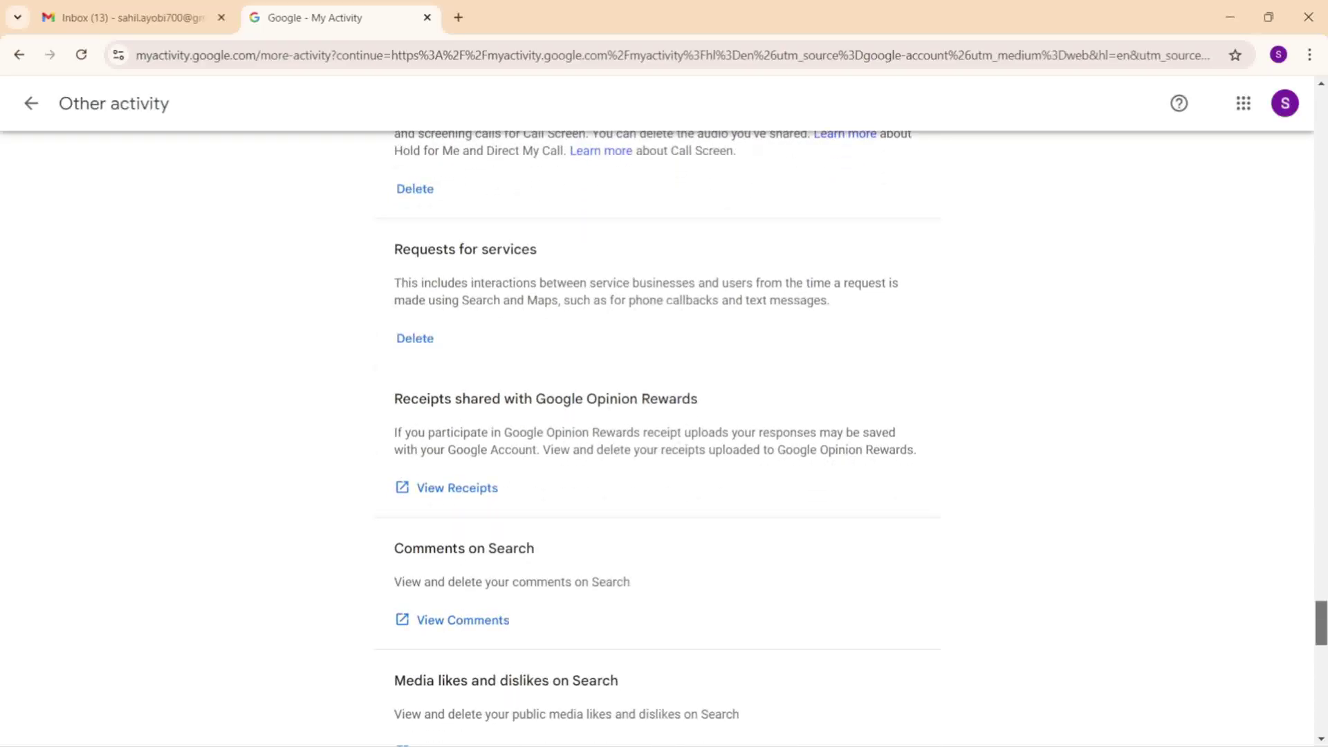
pyautogui.scroll(-2, 1324, 643)
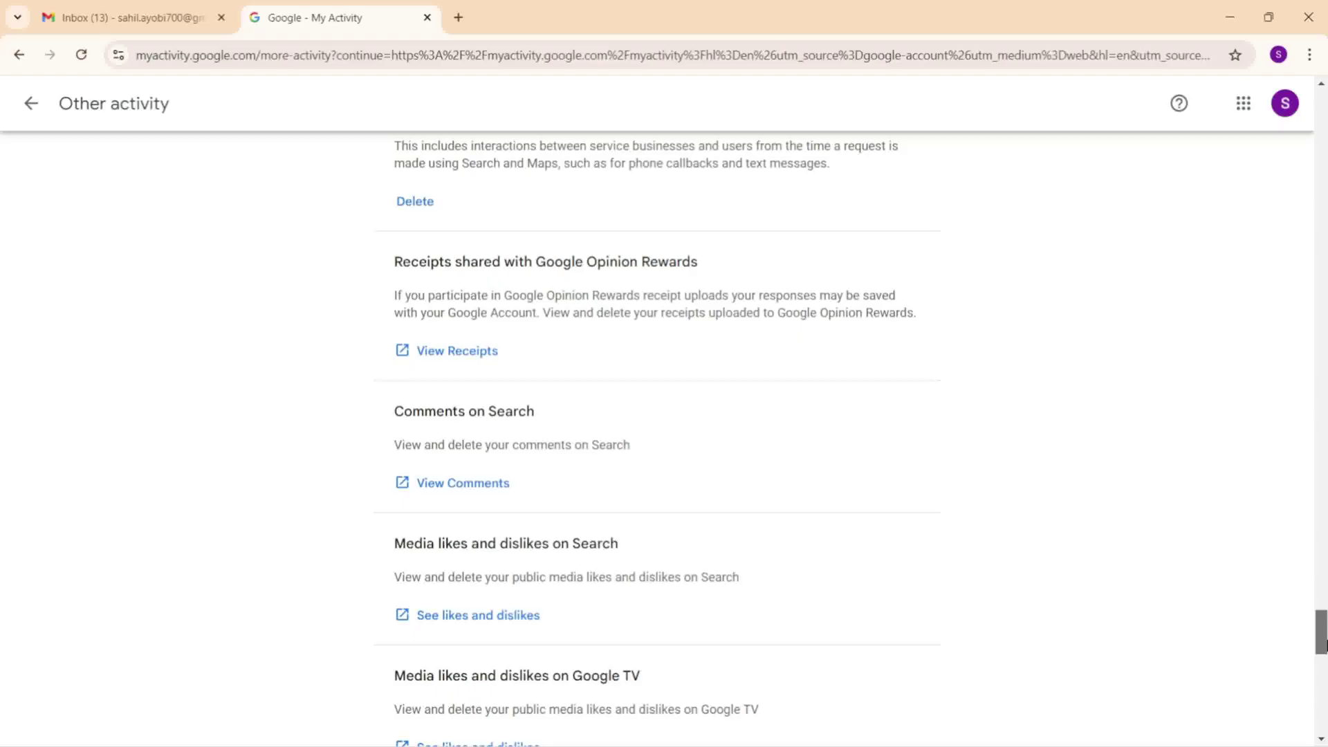
pyautogui.moveTo(1324, 643); pyautogui.dragTo(1320, 736)
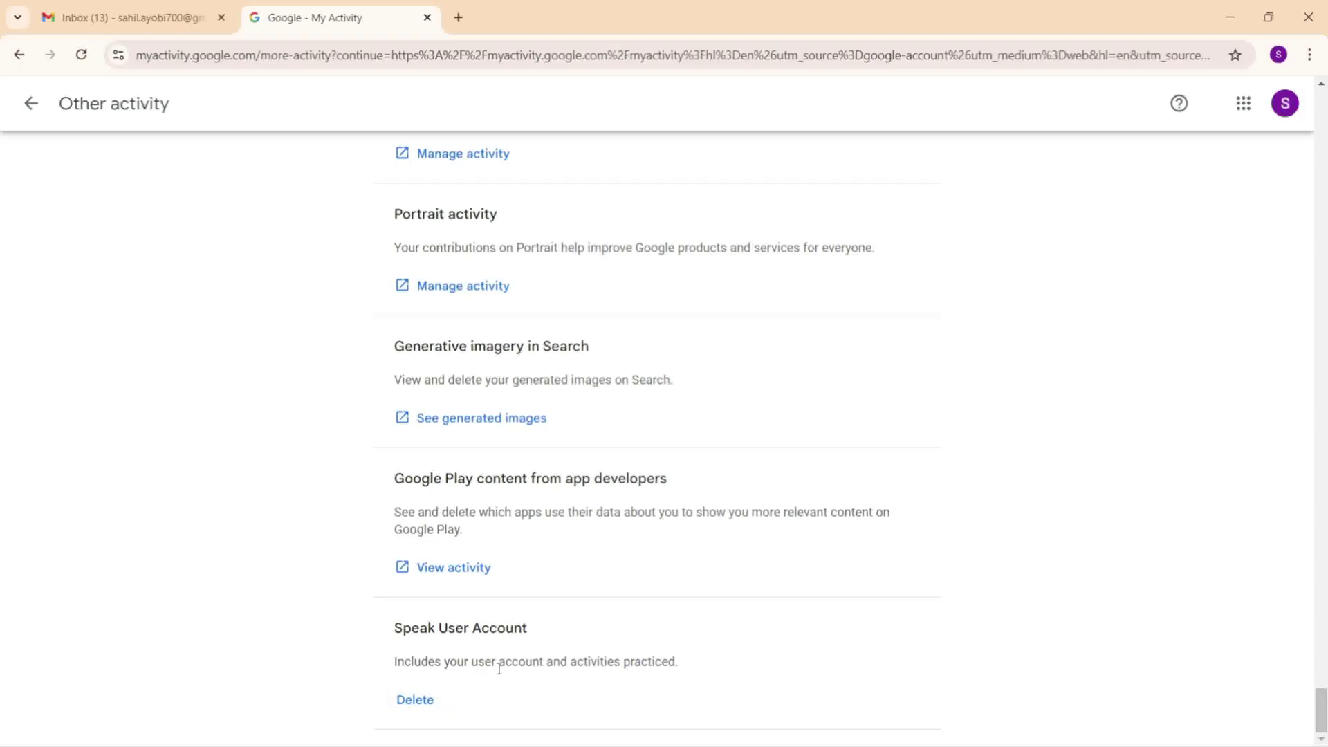
pyautogui.click(28, 105)
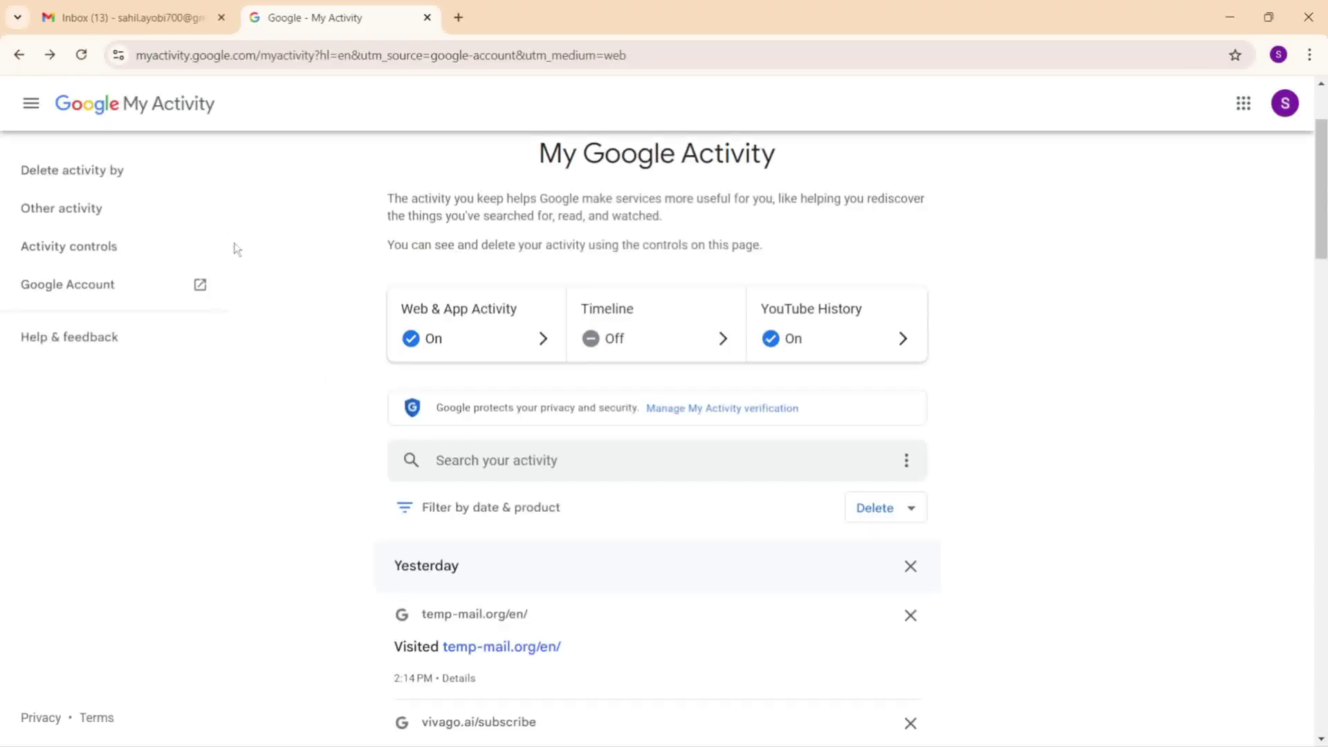
# - Open Activity controls and review the Web & App Activity status, subsettings, auto-delete setting and management option
pyautogui.click(74, 249)
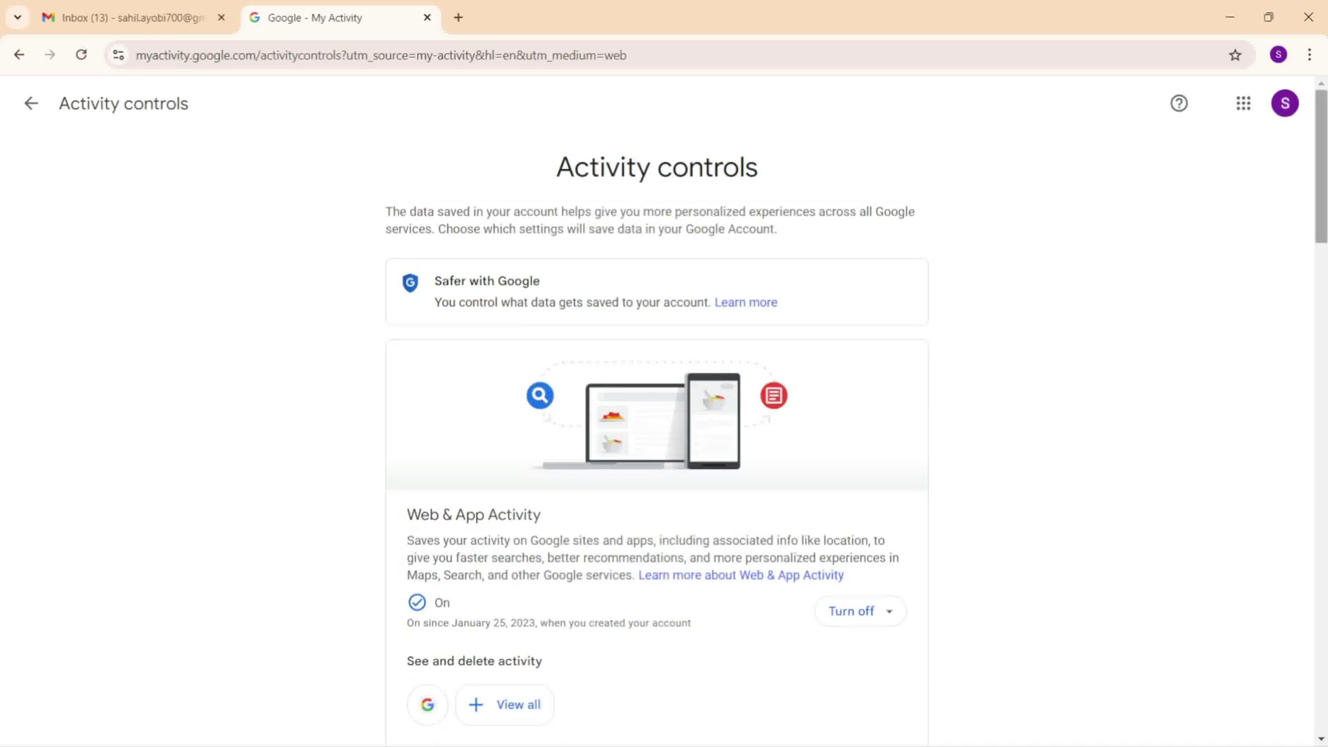
pyautogui.scroll(-1, 1321, 215)
pyautogui.scroll(-1, 1159, 270)
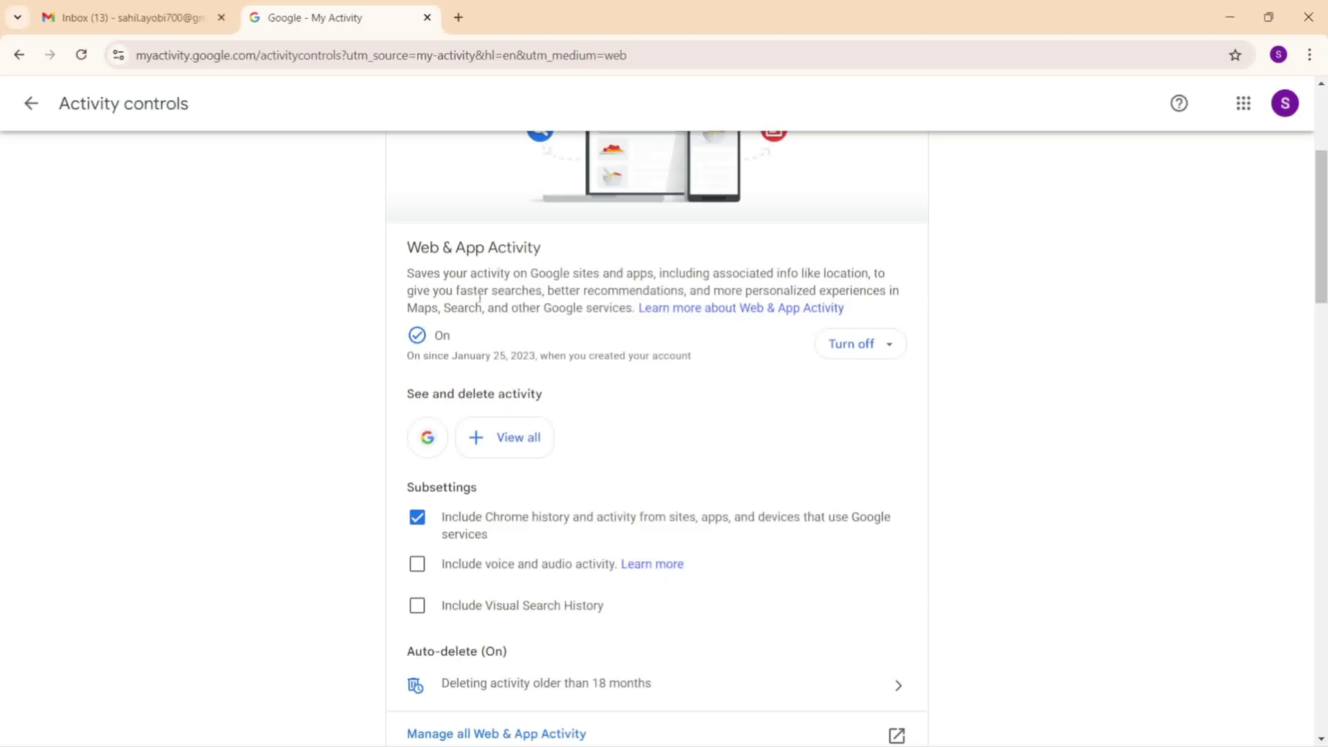
pyautogui.scroll(-2, 560, 379)
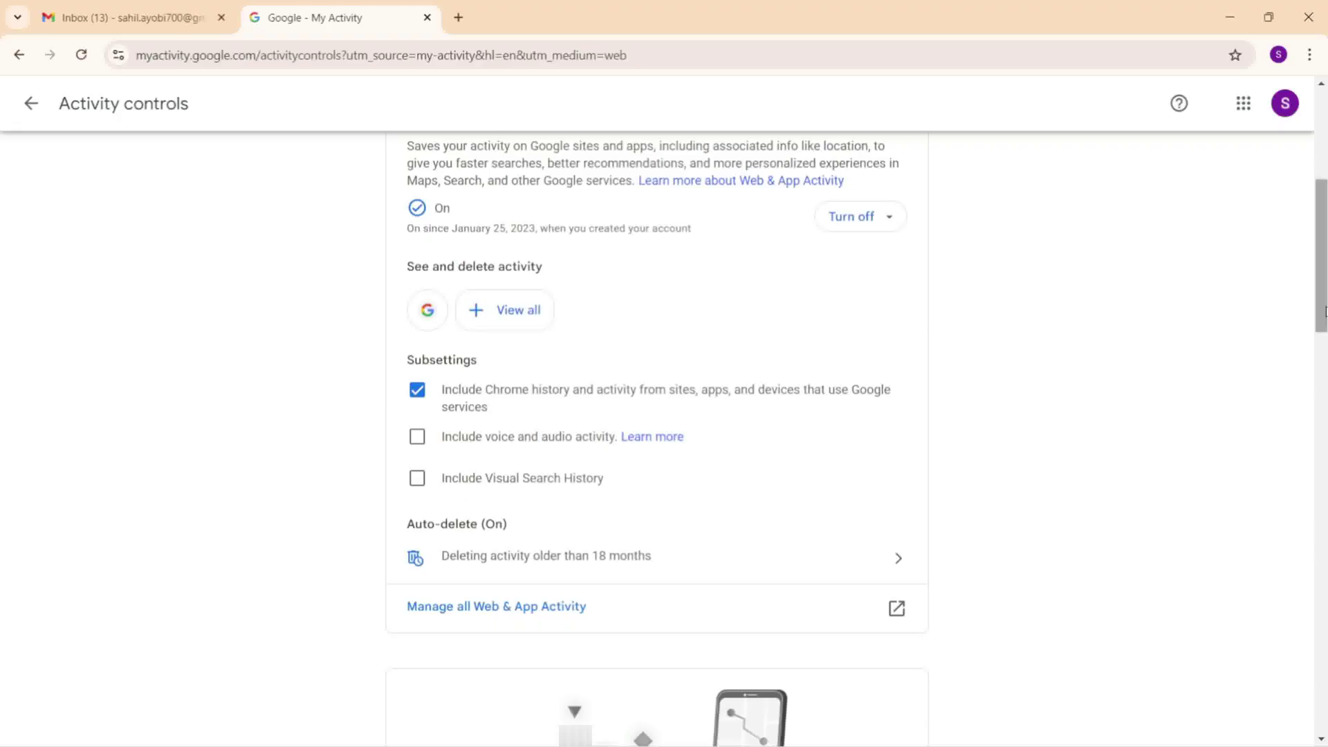
pyautogui.moveTo(1325, 311); pyautogui.dragTo(1324, 333)
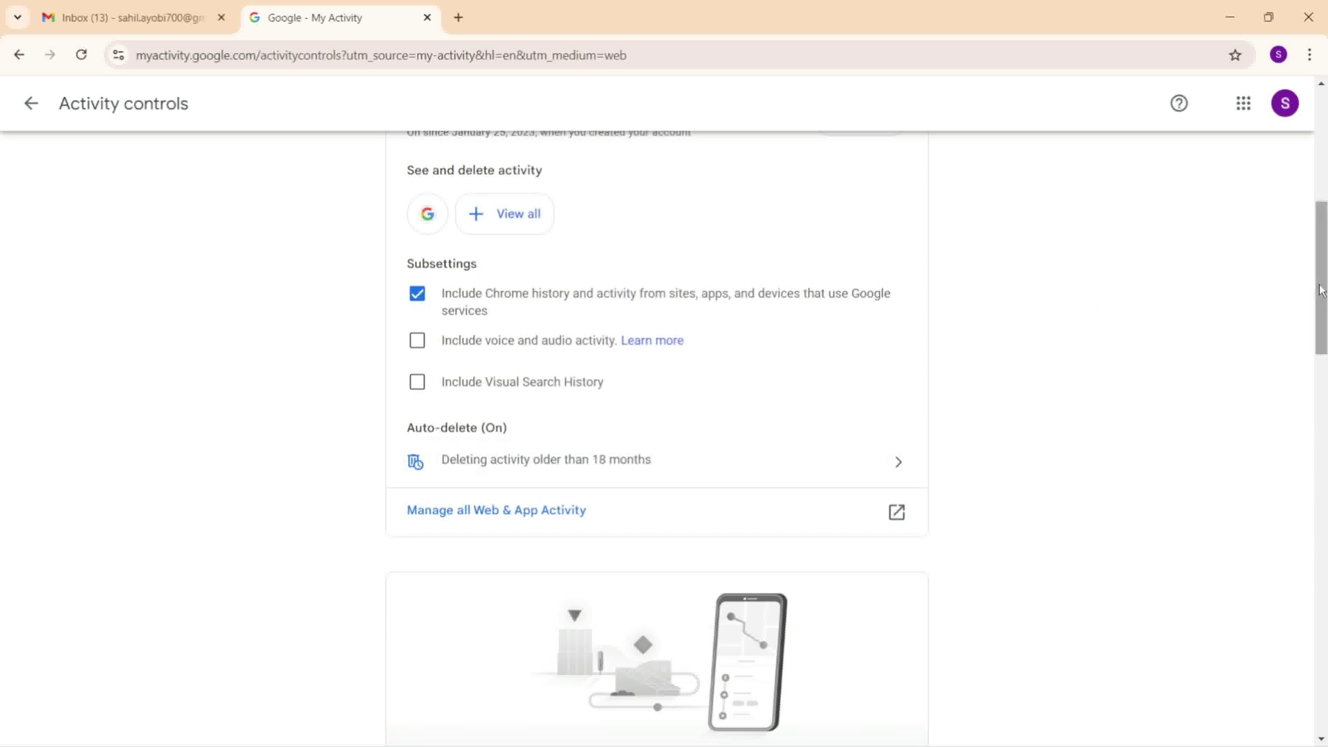
pyautogui.scroll(-1, 1321, 277)
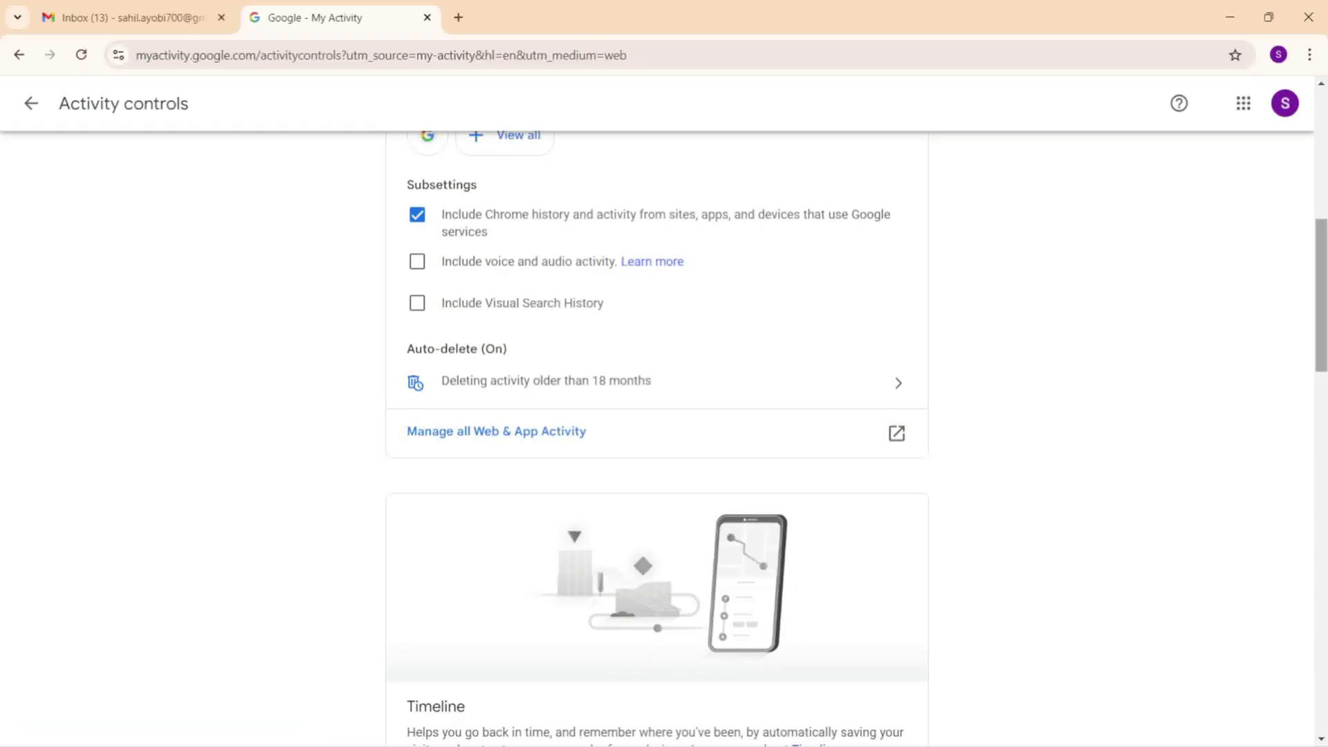
# - Examine the Timeline and YouTube History controls, including their subsettings and auto-delete options
pyautogui.scroll(-5, 657, 435)
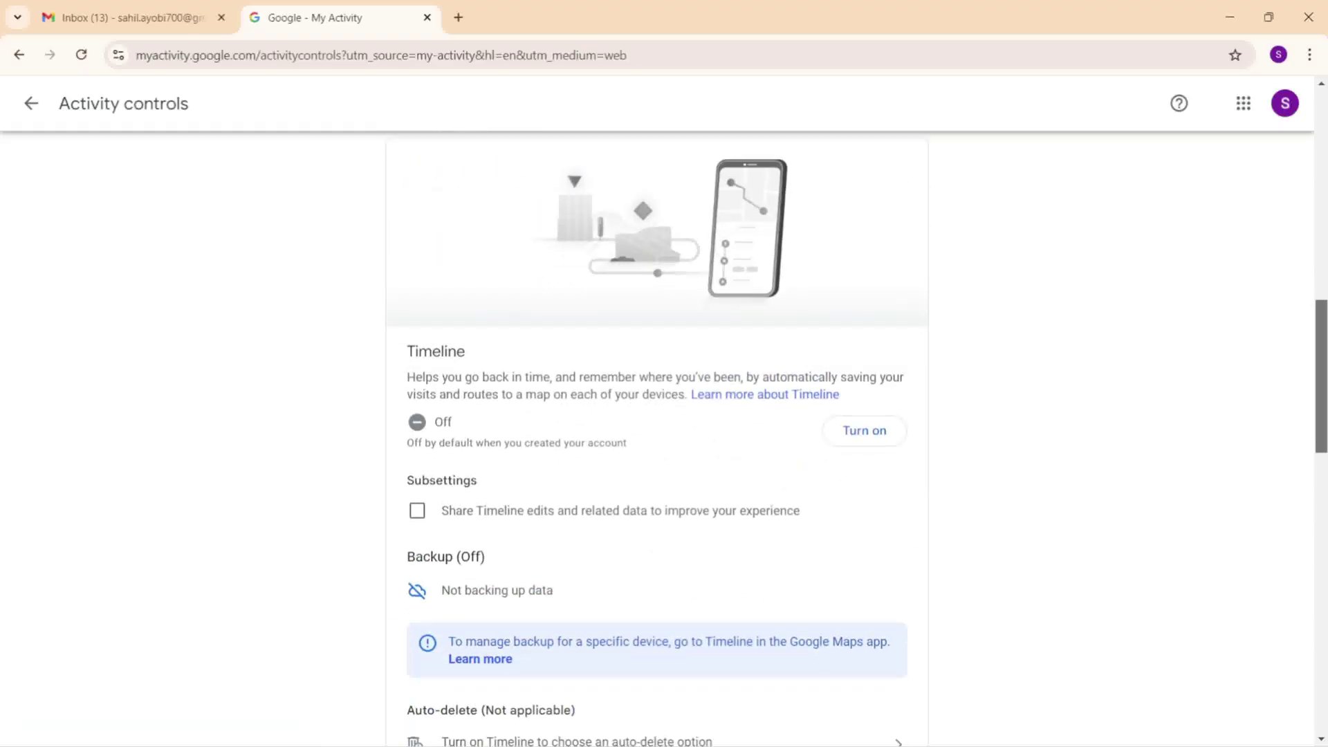
pyautogui.scroll(-1, 657, 436)
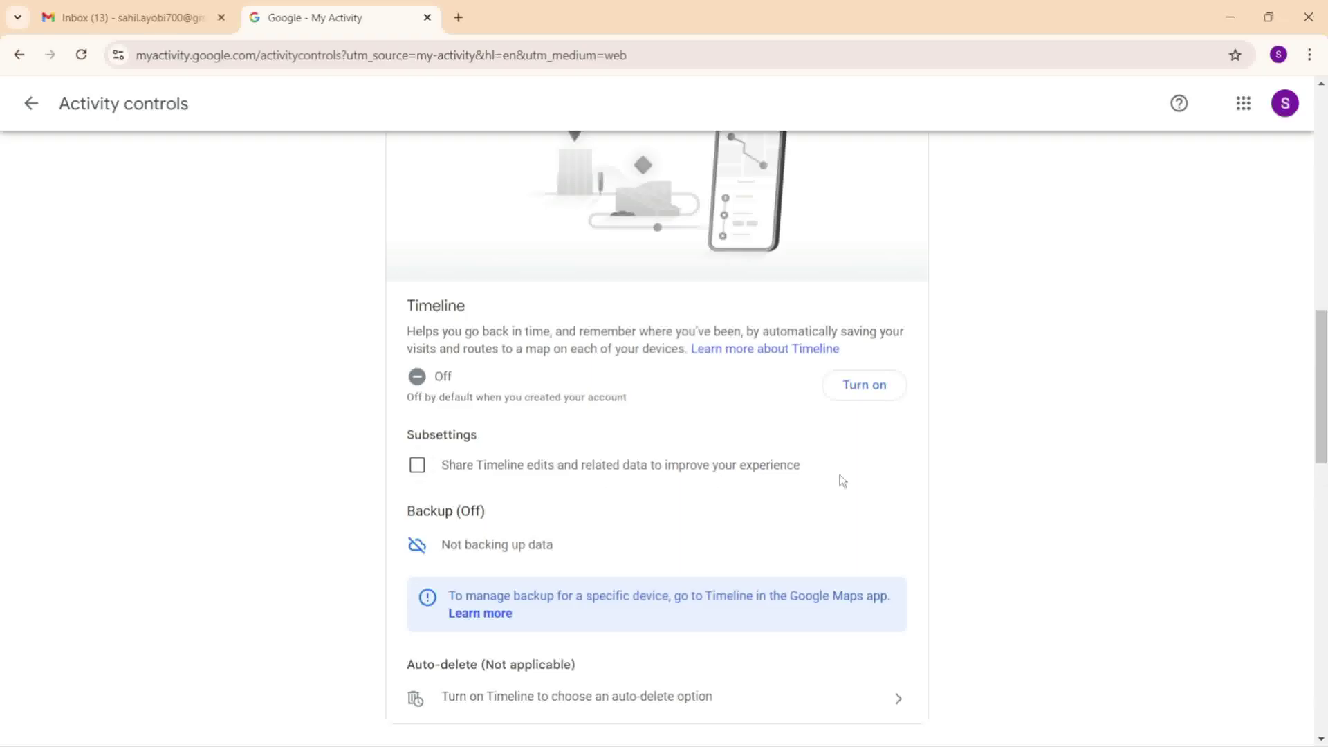
pyautogui.scroll(-2, 593, 399)
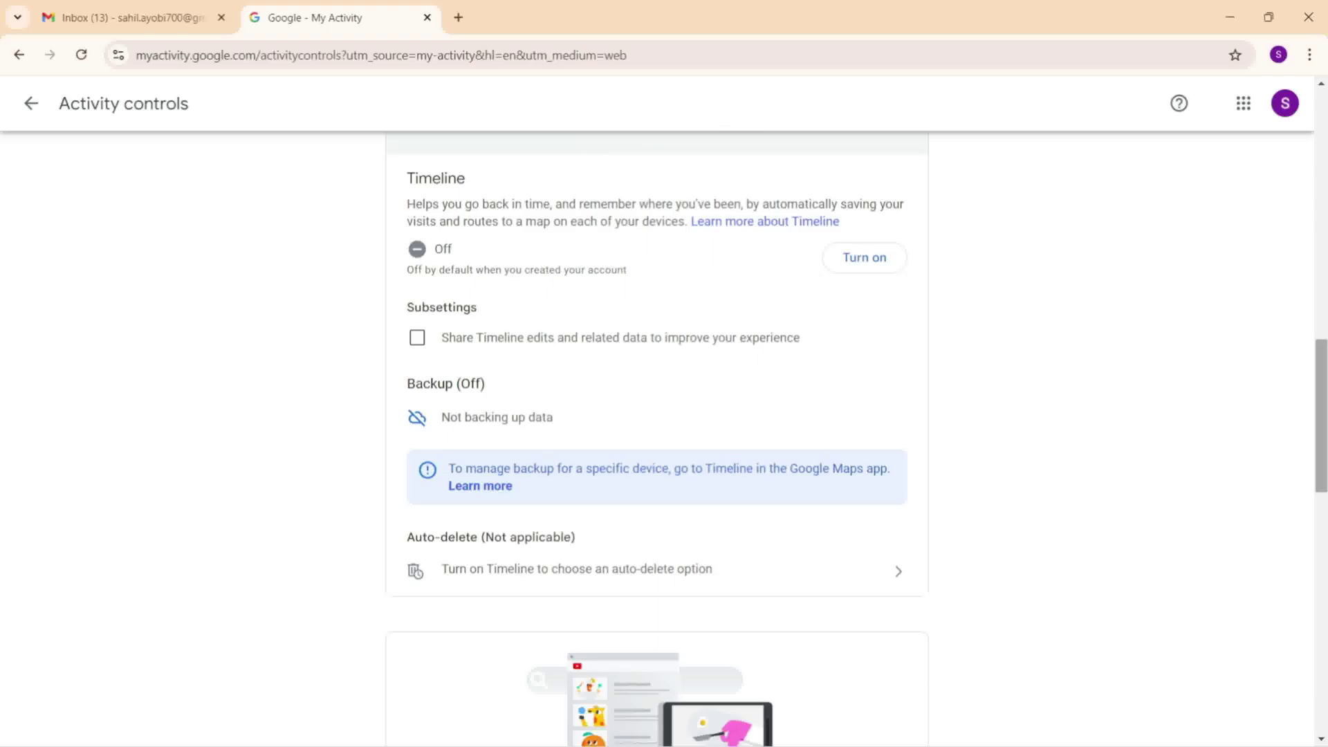
pyautogui.scroll(-1, 649, 477)
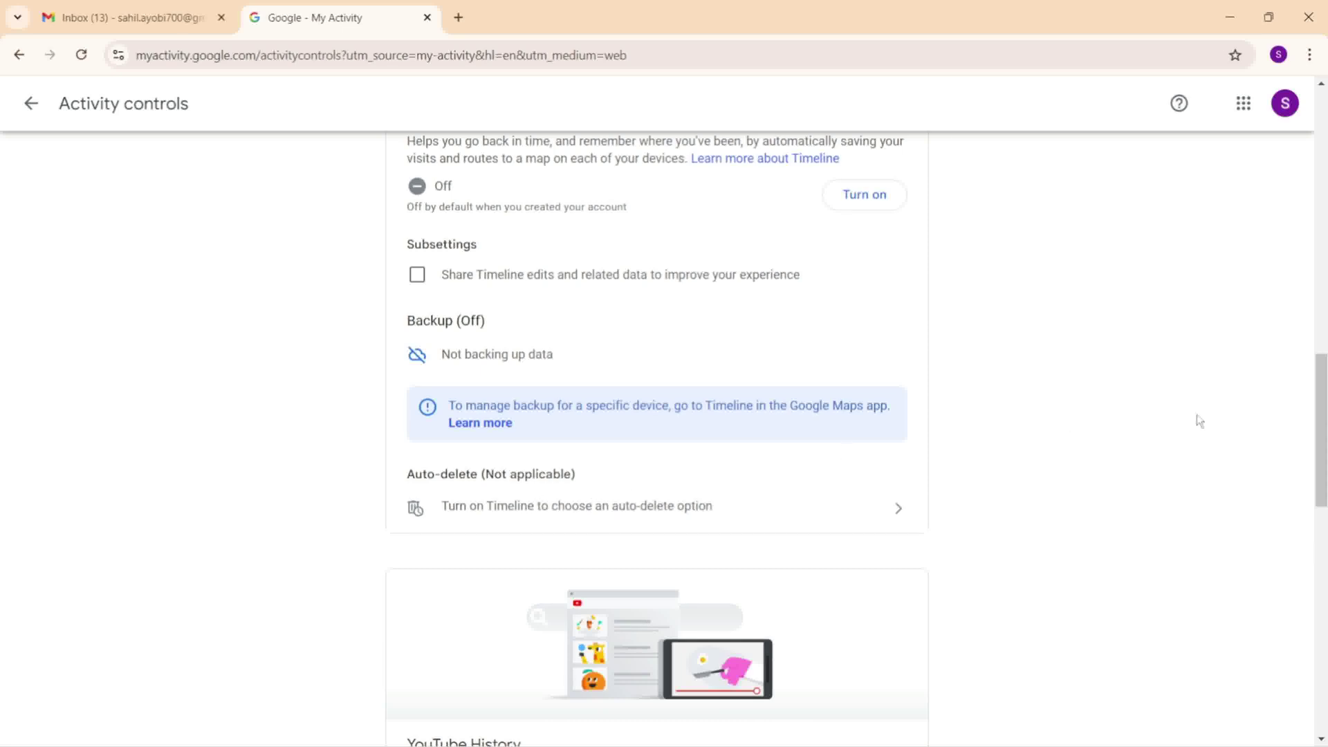
pyautogui.scroll(-5, 1321, 429)
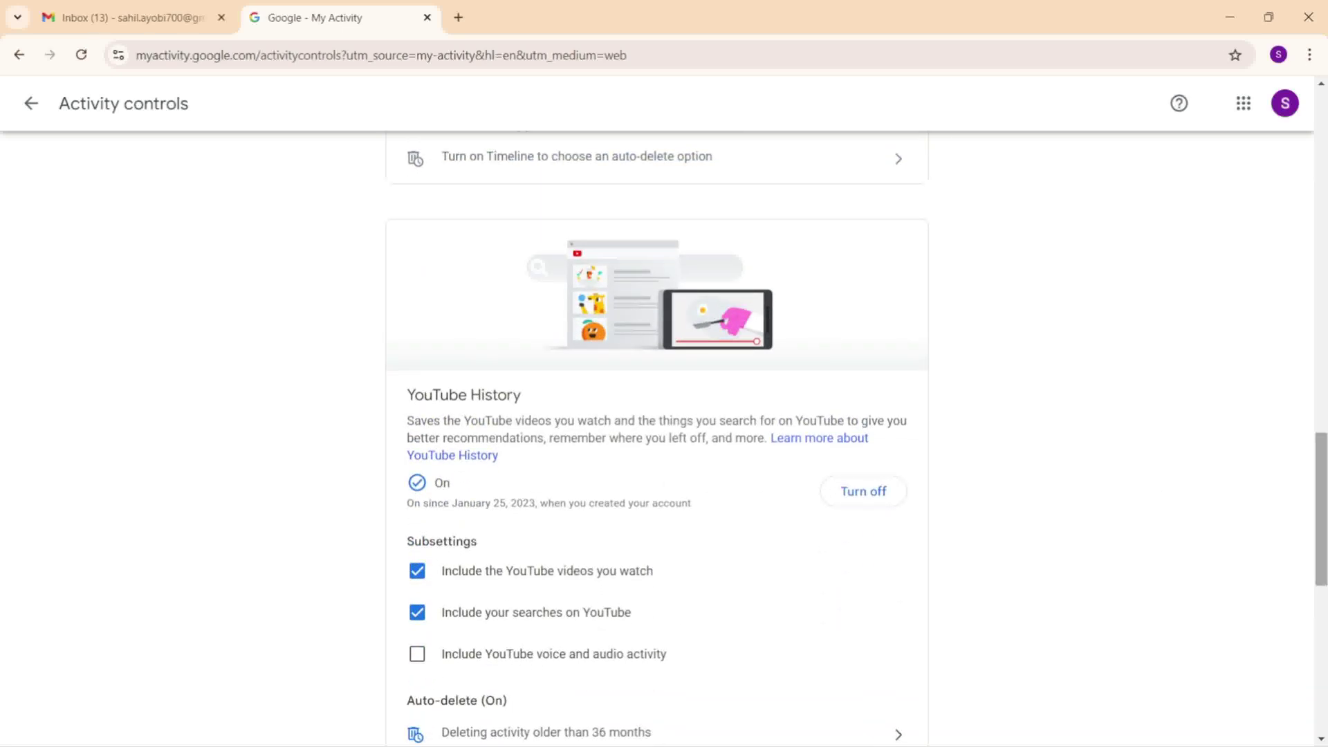
pyautogui.scroll(-2, 1322, 512)
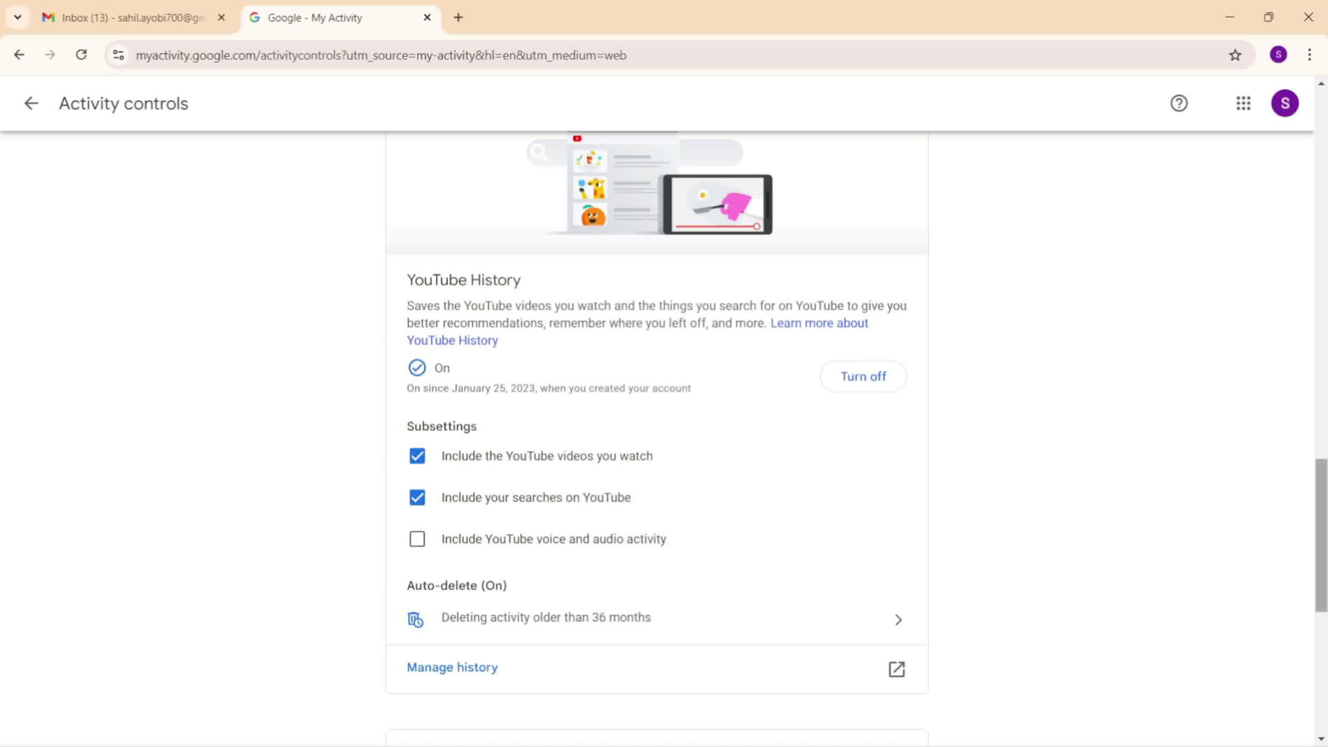
pyautogui.scroll(-2, 657, 415)
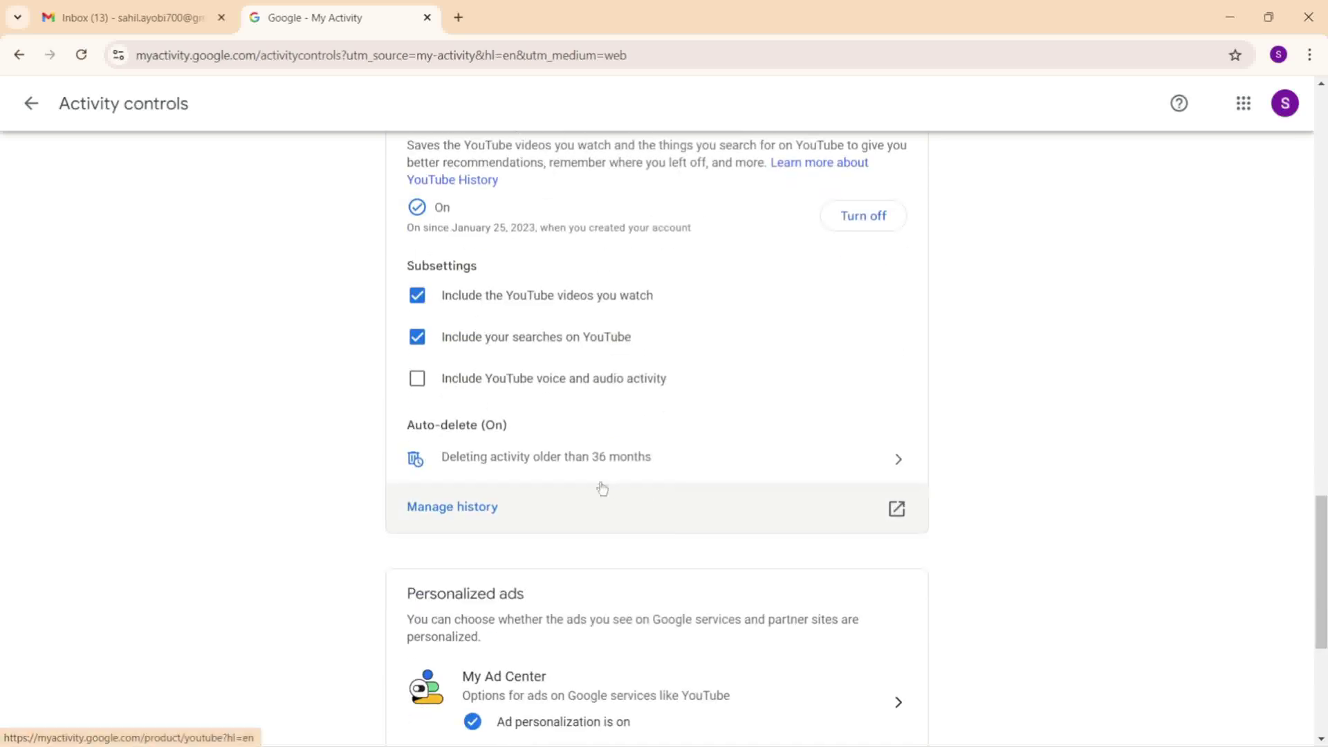
# - Look over the Personalized ads options at the end of Activity controls and return to My Activity
pyautogui.scroll(-2, 1321, 567)
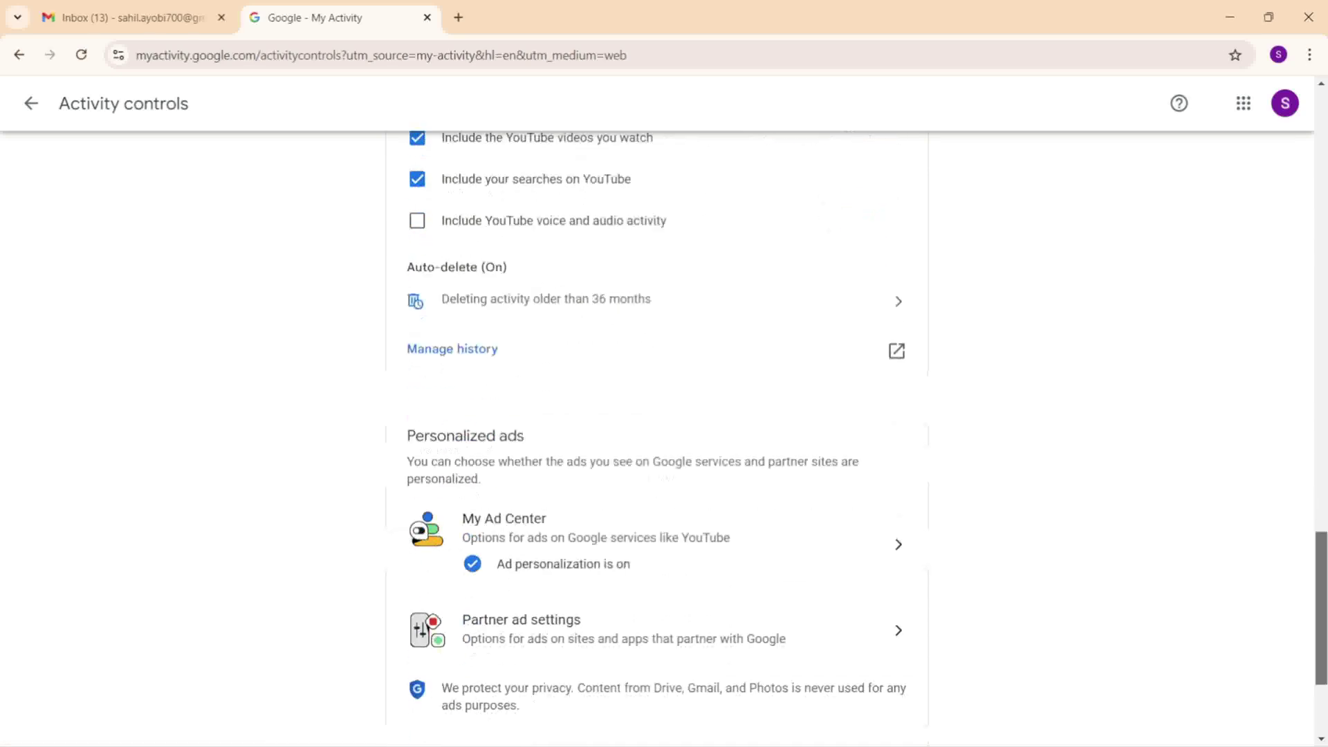
pyautogui.scroll(-2, 1321, 608)
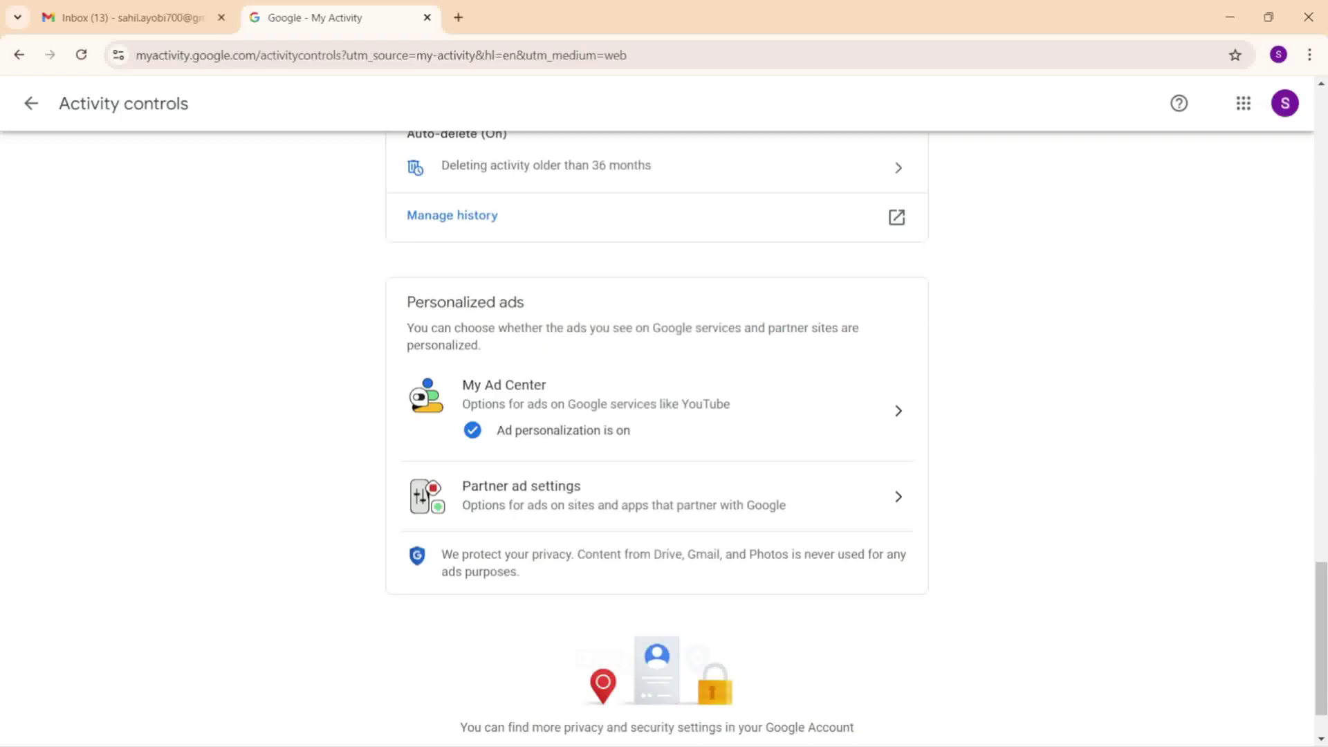
pyautogui.scroll(7, 1321, 505)
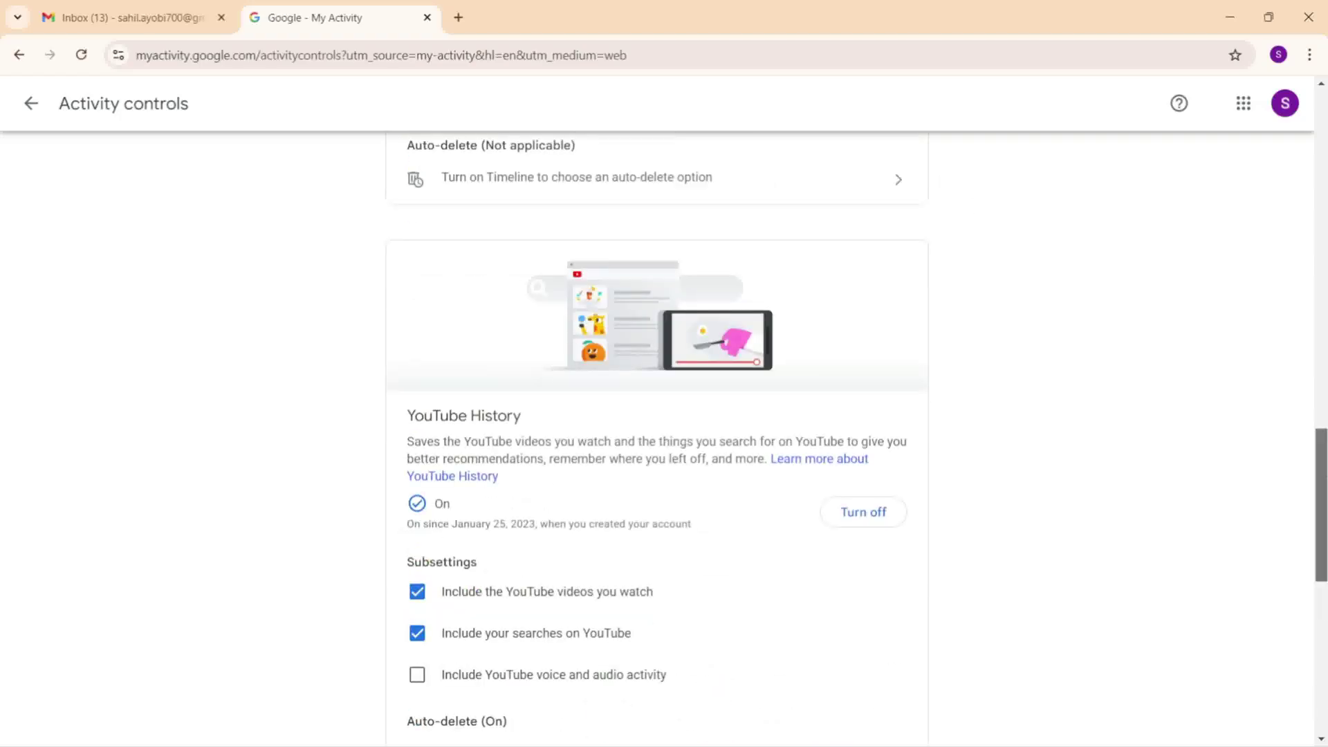
pyautogui.scroll(-8, 1321, 505)
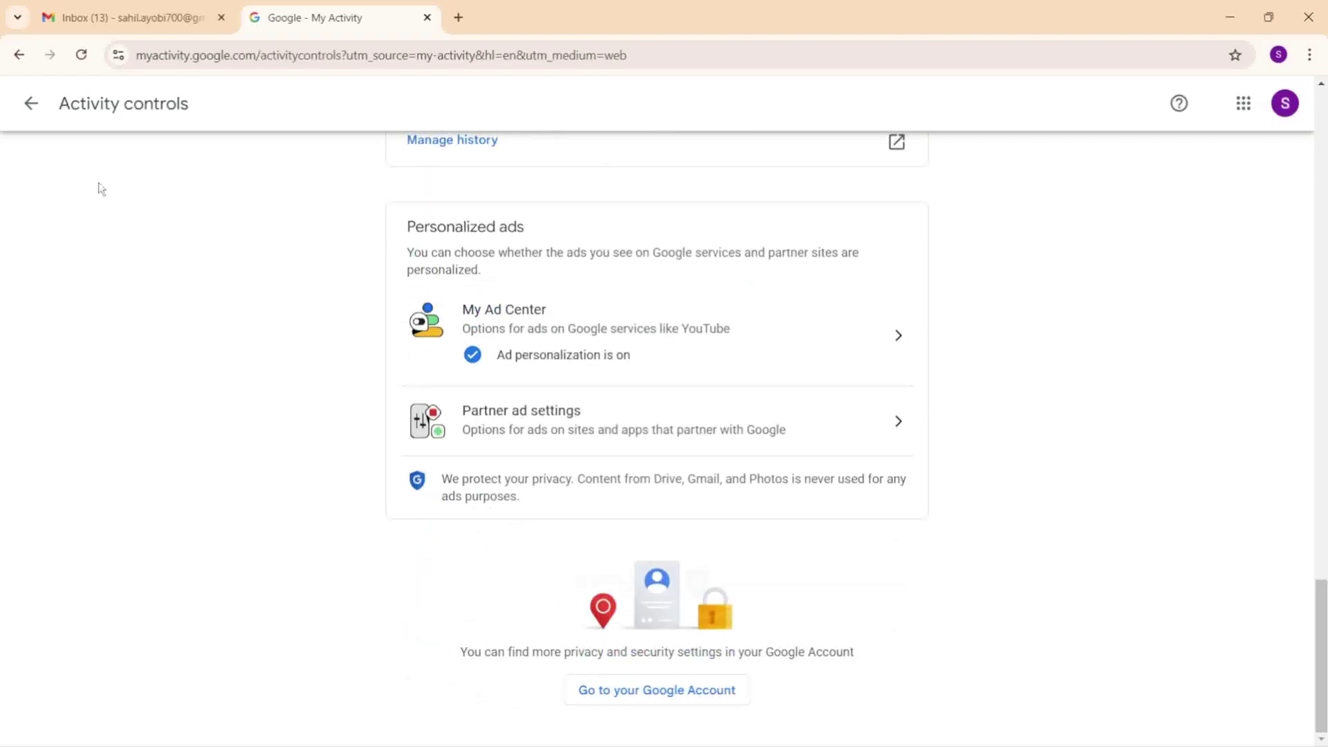
pyautogui.click(26, 103)
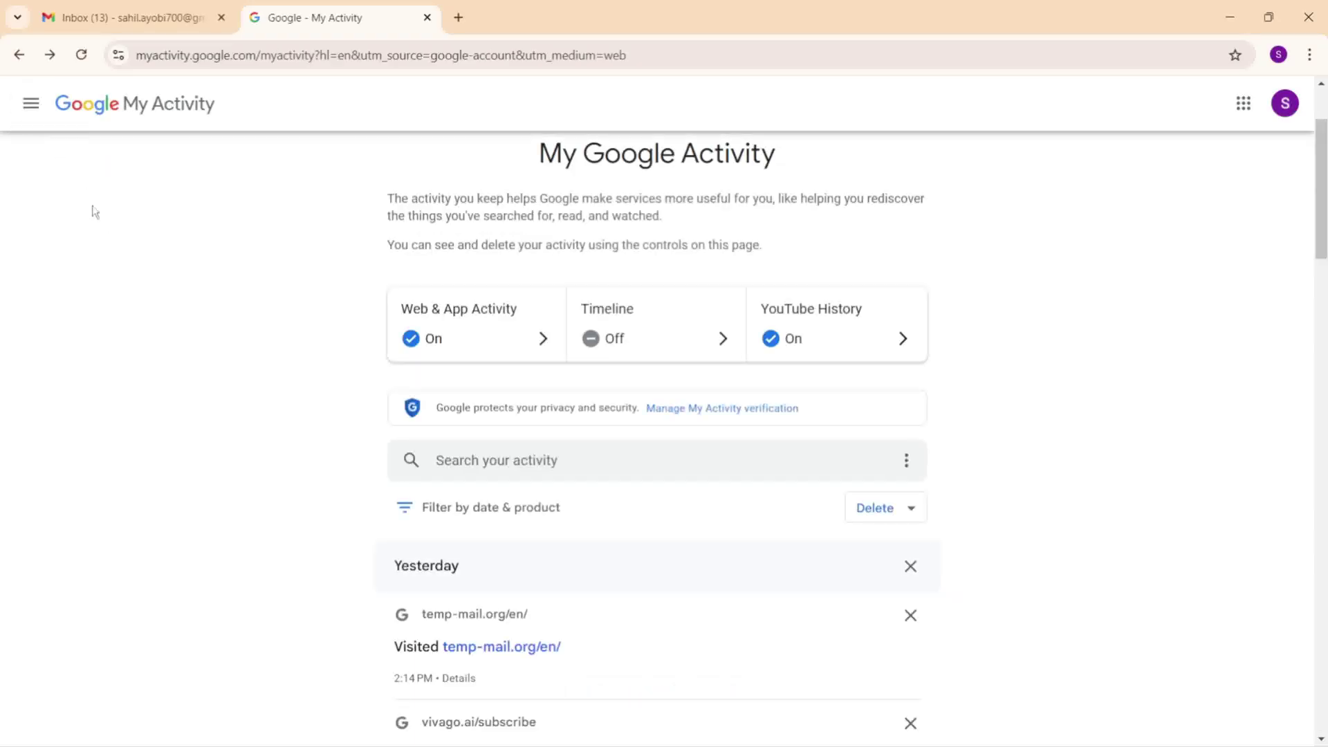
# - Go back to Data & privacy and review its sections from history settings through Info you can share with others
pyautogui.click(35, 111)
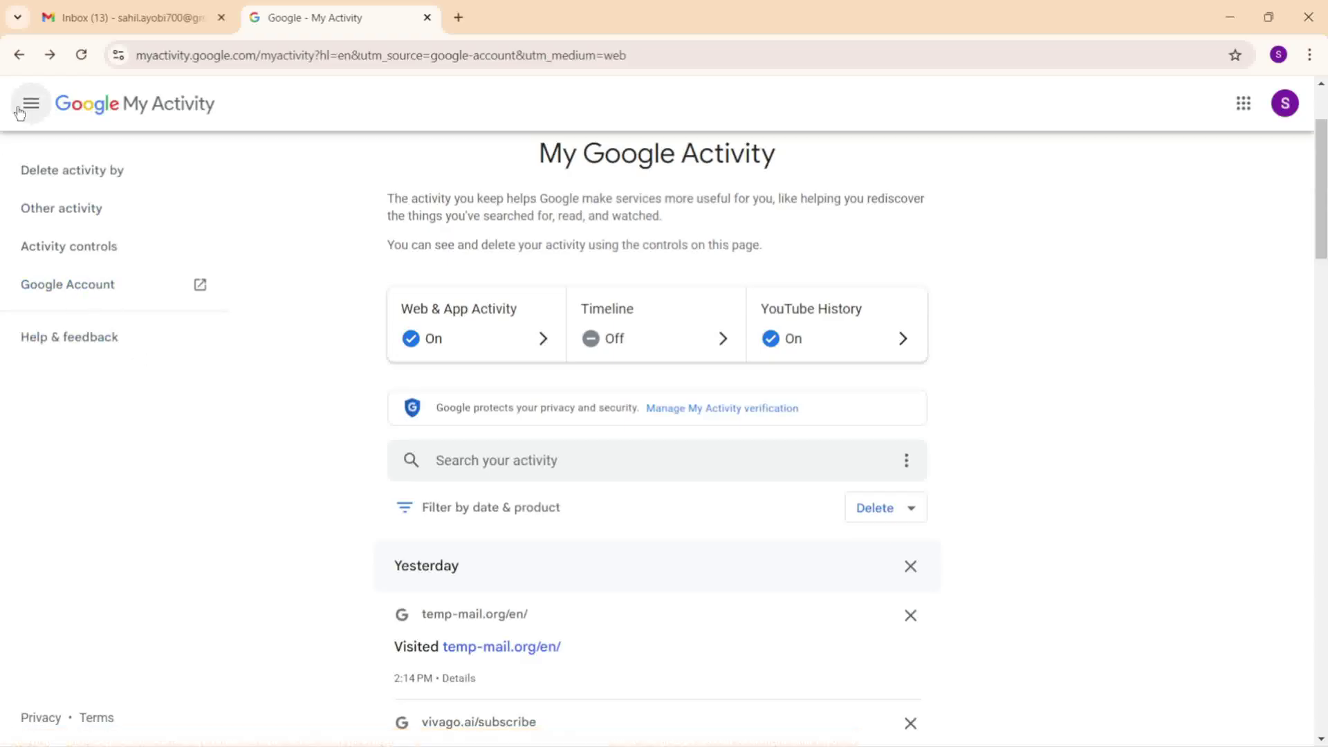
pyautogui.click(18, 58)
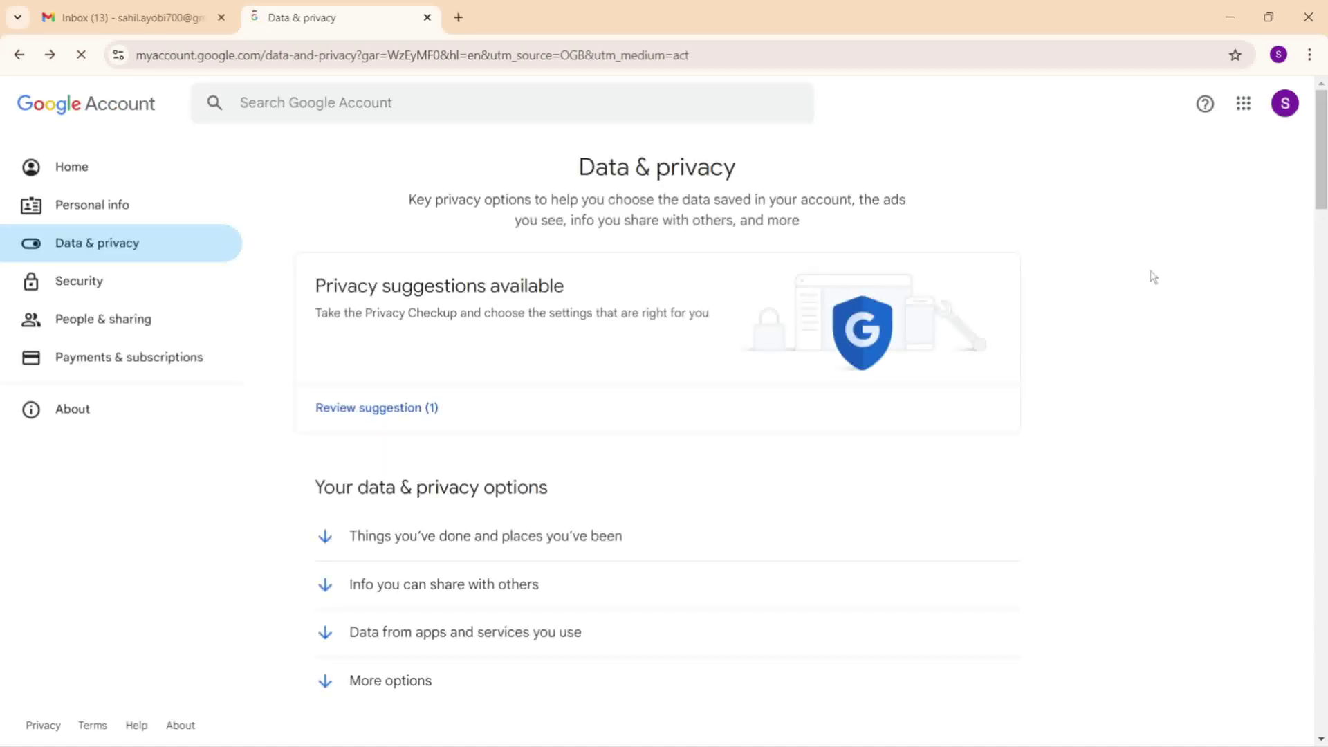
pyautogui.scroll(-5, 1321, 180)
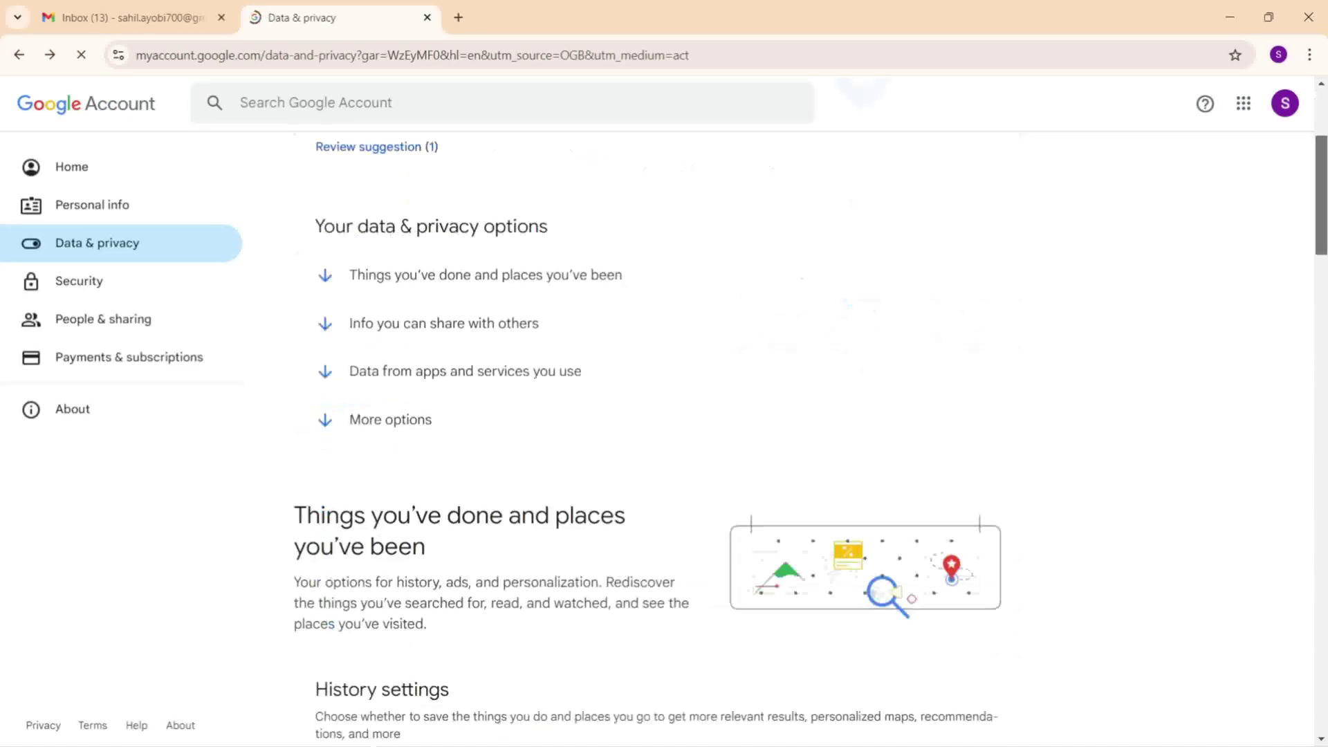
pyautogui.scroll(-7, 802, 436)
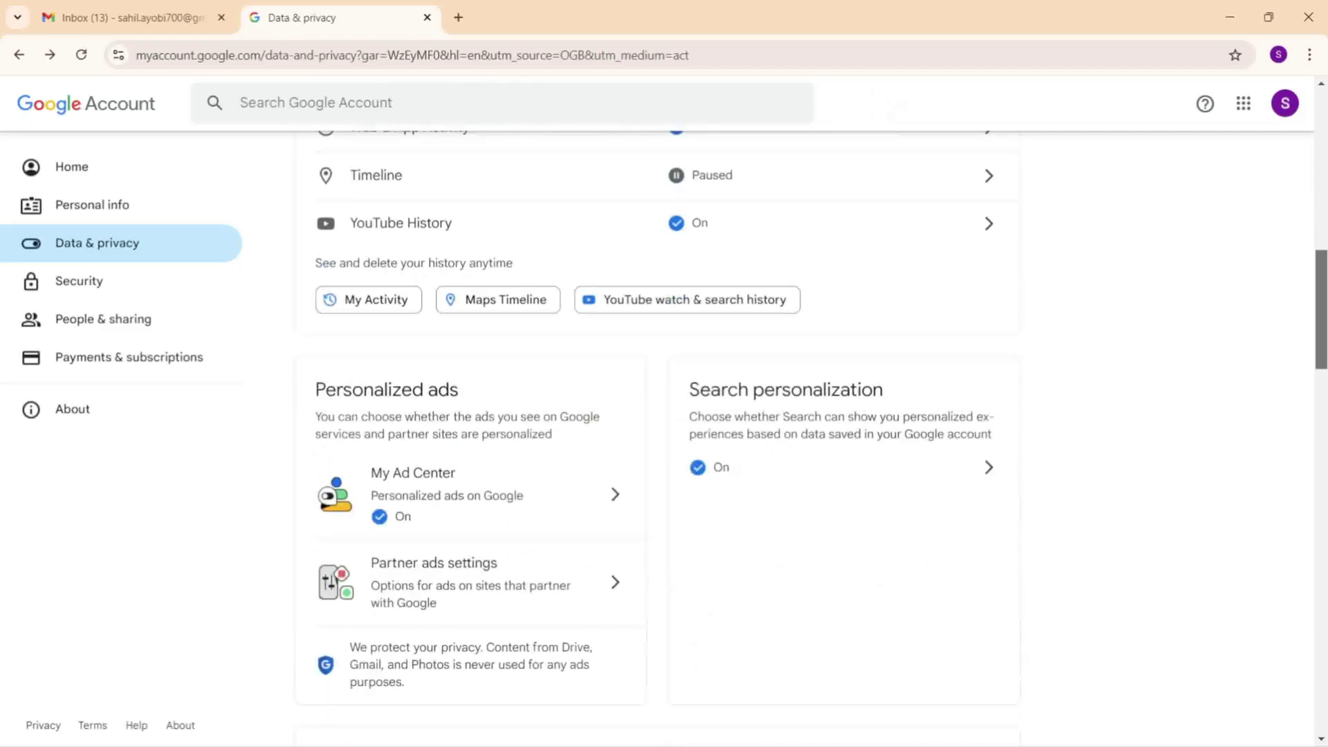
pyautogui.scroll(-1, 737, 400)
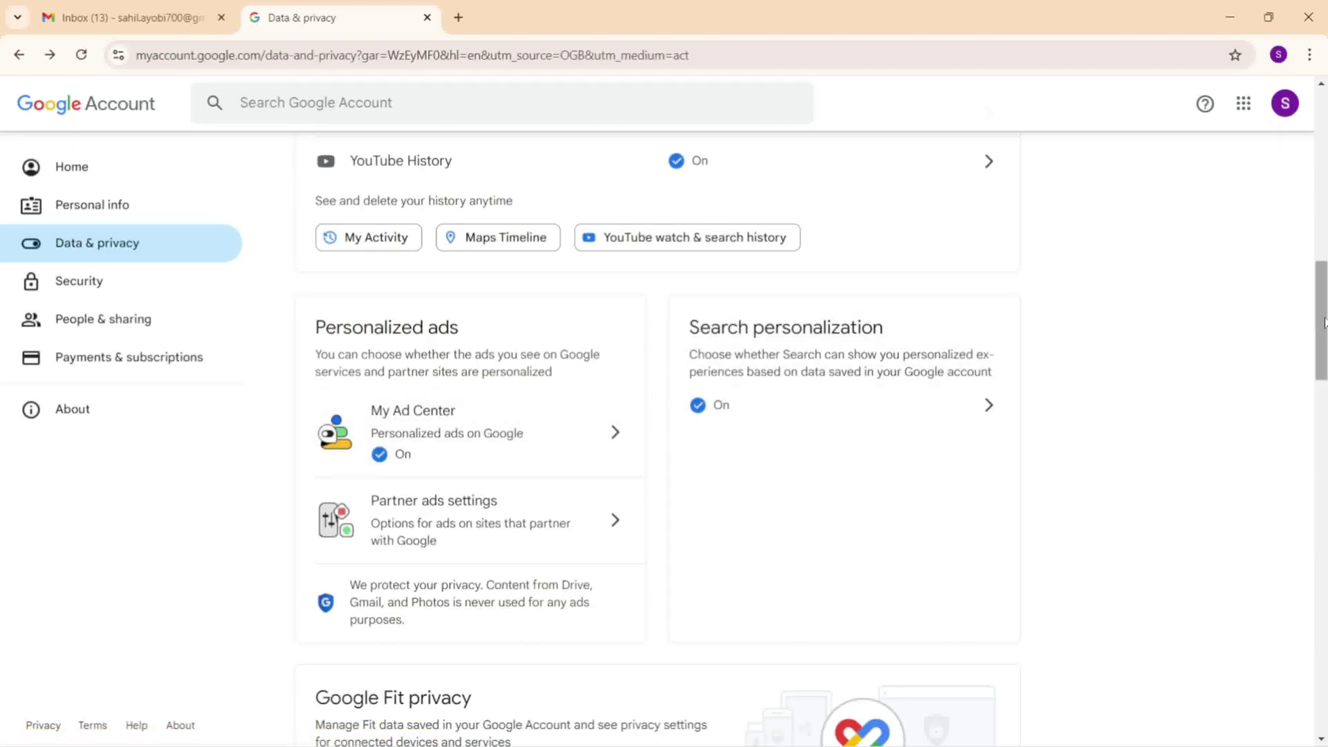
pyautogui.moveTo(1323, 322); pyautogui.dragTo(1319, 403)
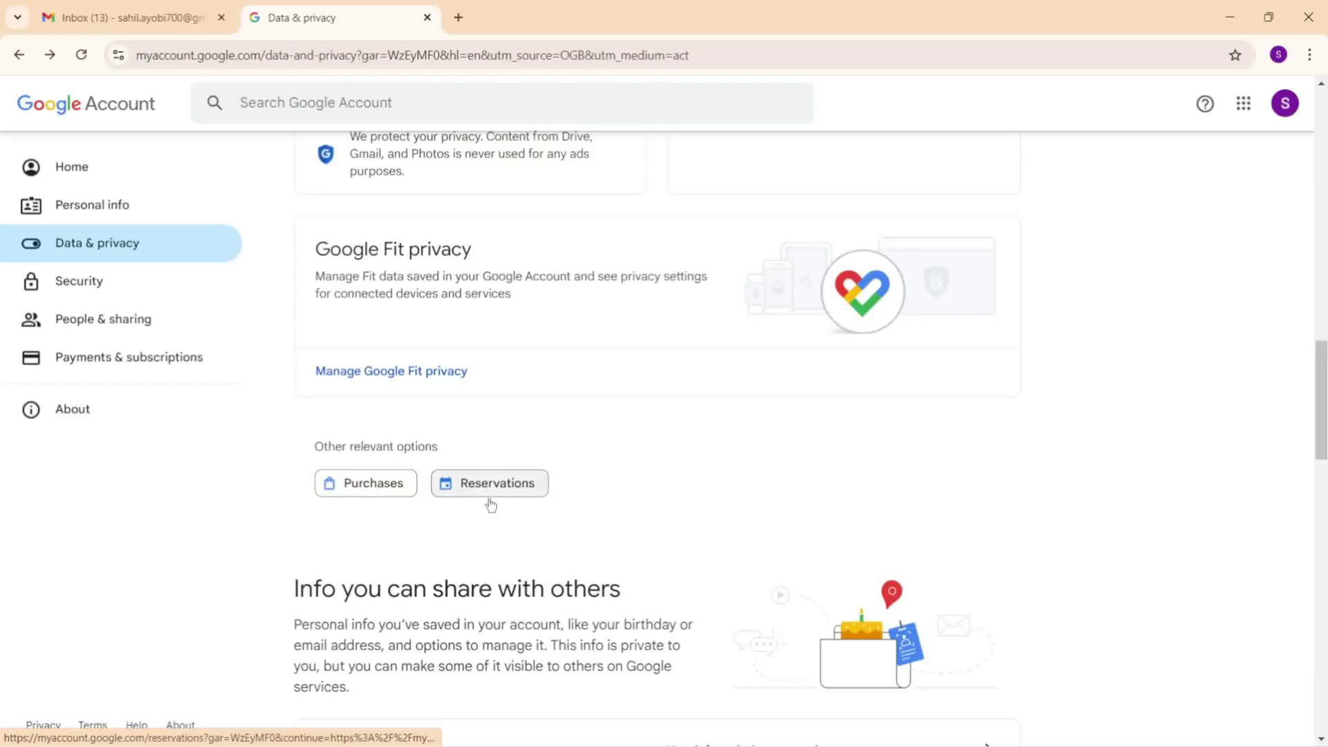
pyautogui.moveTo(1323, 402); pyautogui.dragTo(1323, 454)
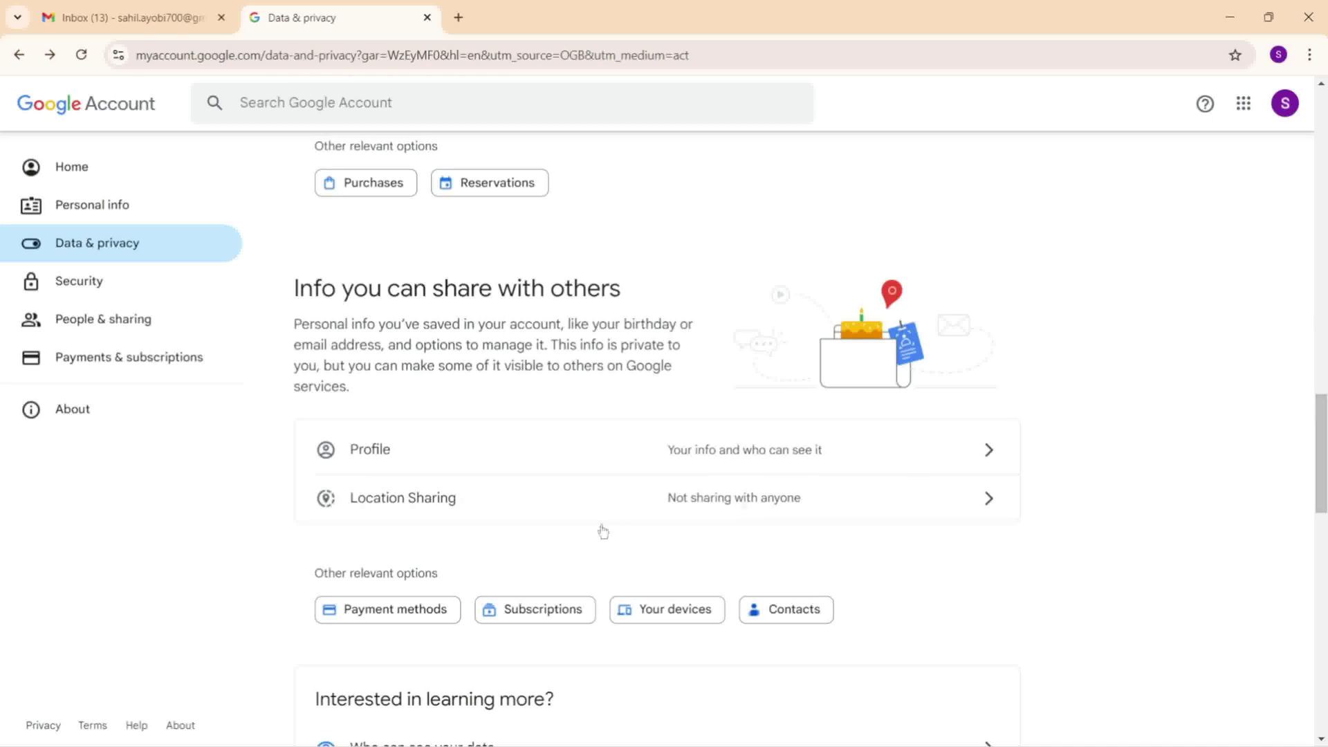
# - Open the Profile info and view the Name and Gender detail pages, returning to About me without changes
pyautogui.click(533, 460)
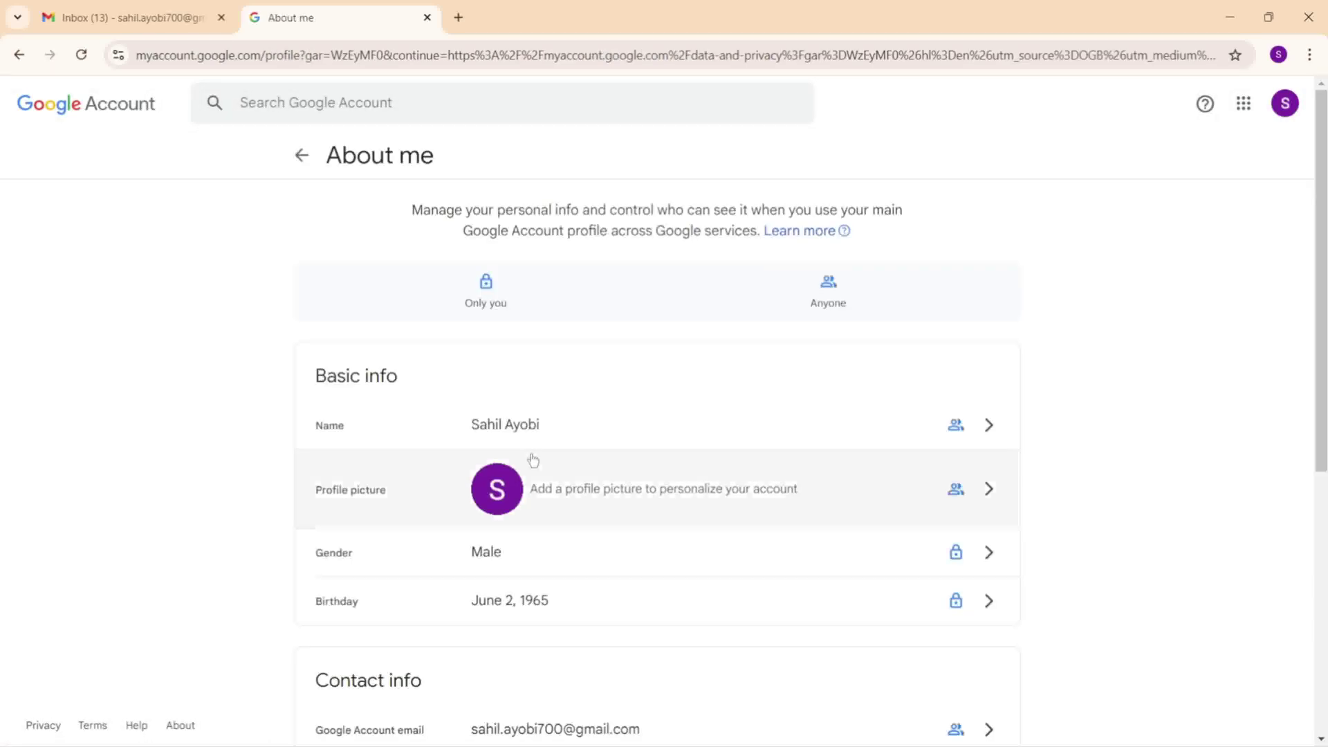
pyautogui.scroll(-1, 492, 261)
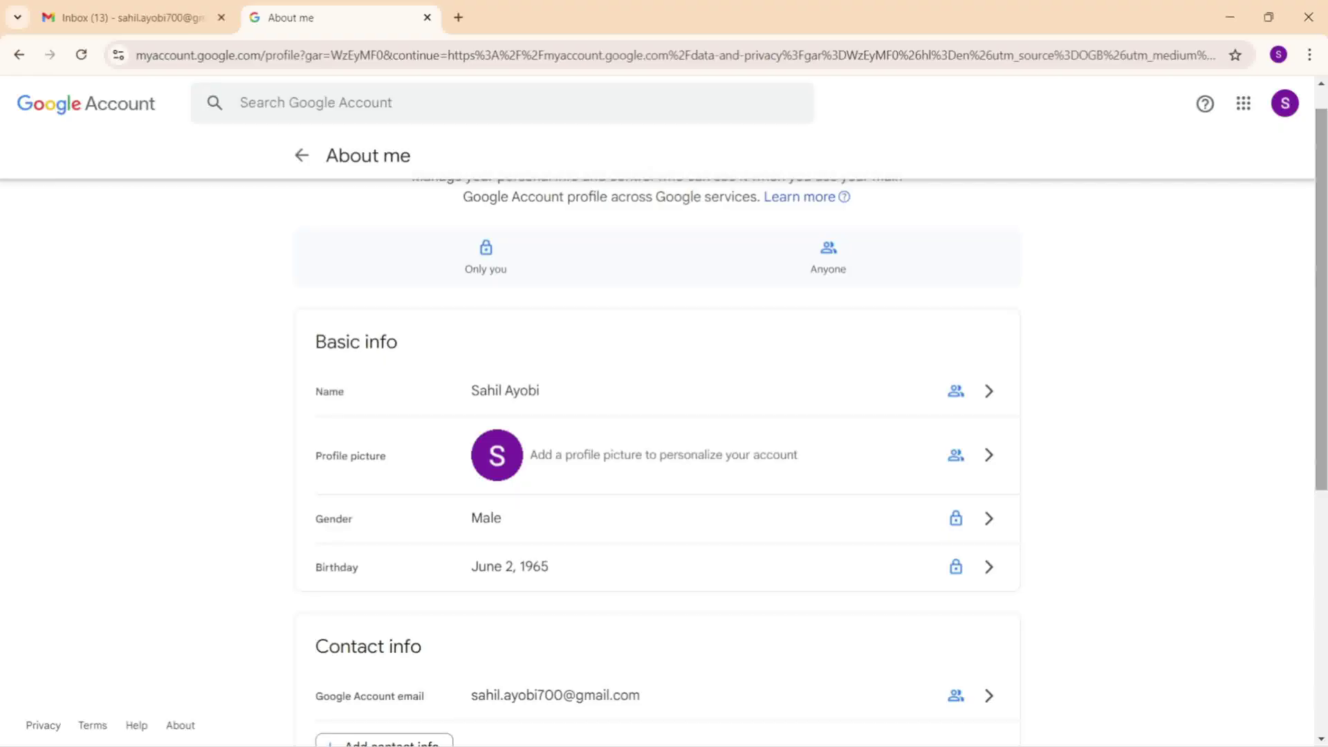
pyautogui.moveTo(1321, 268); pyautogui.dragTo(1322, 309)
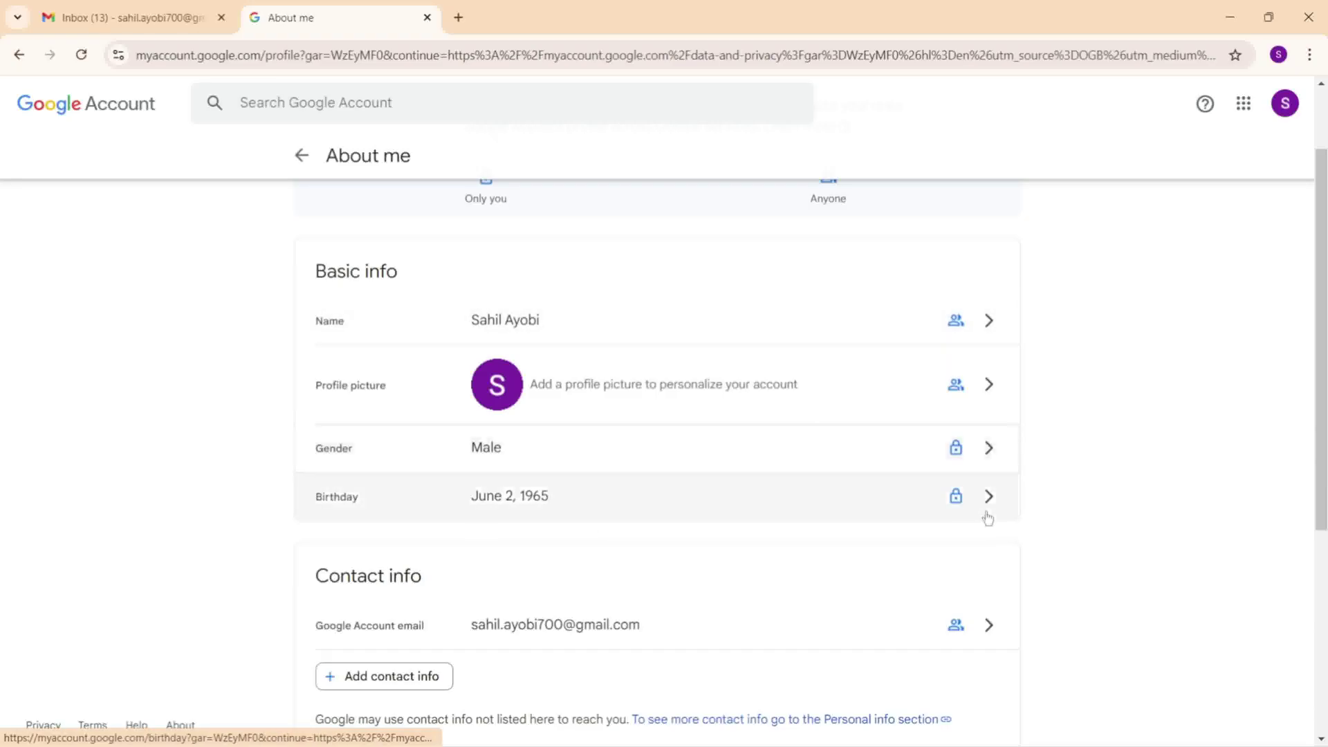
pyautogui.click(895, 319)
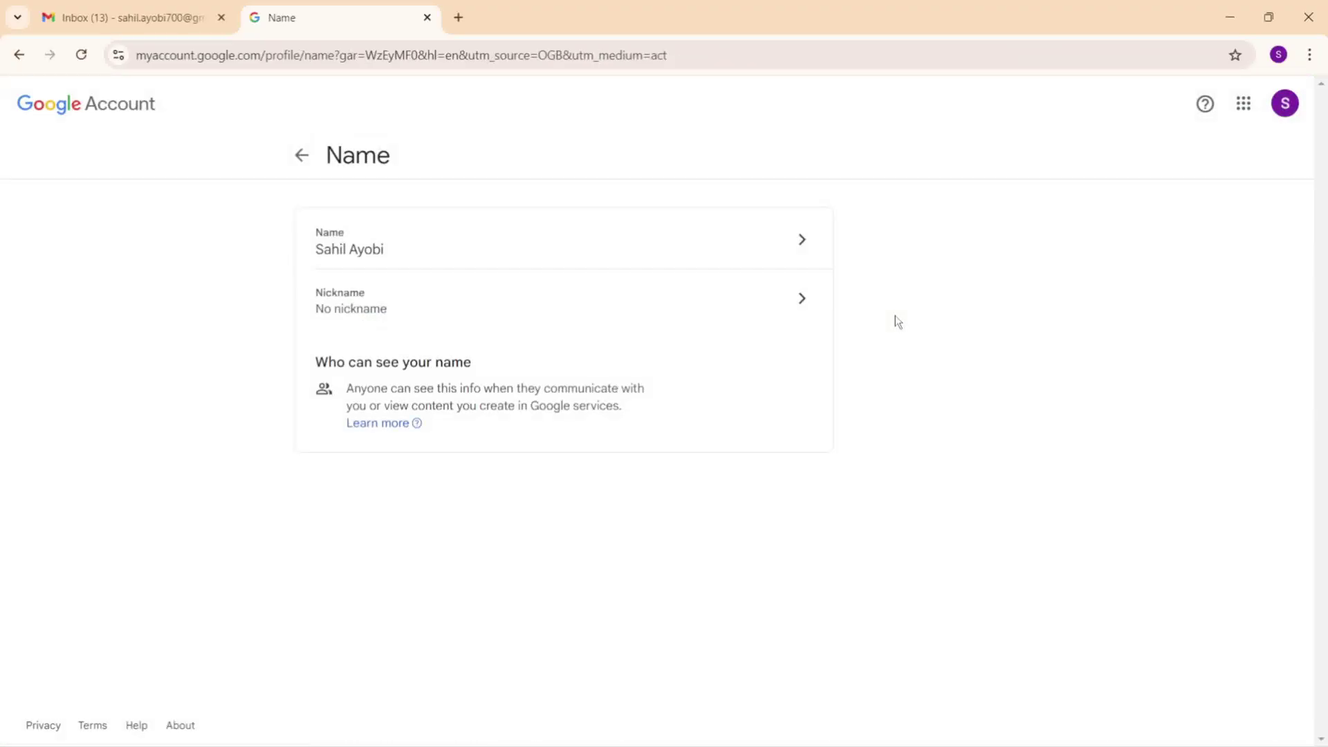
pyautogui.click(289, 165)
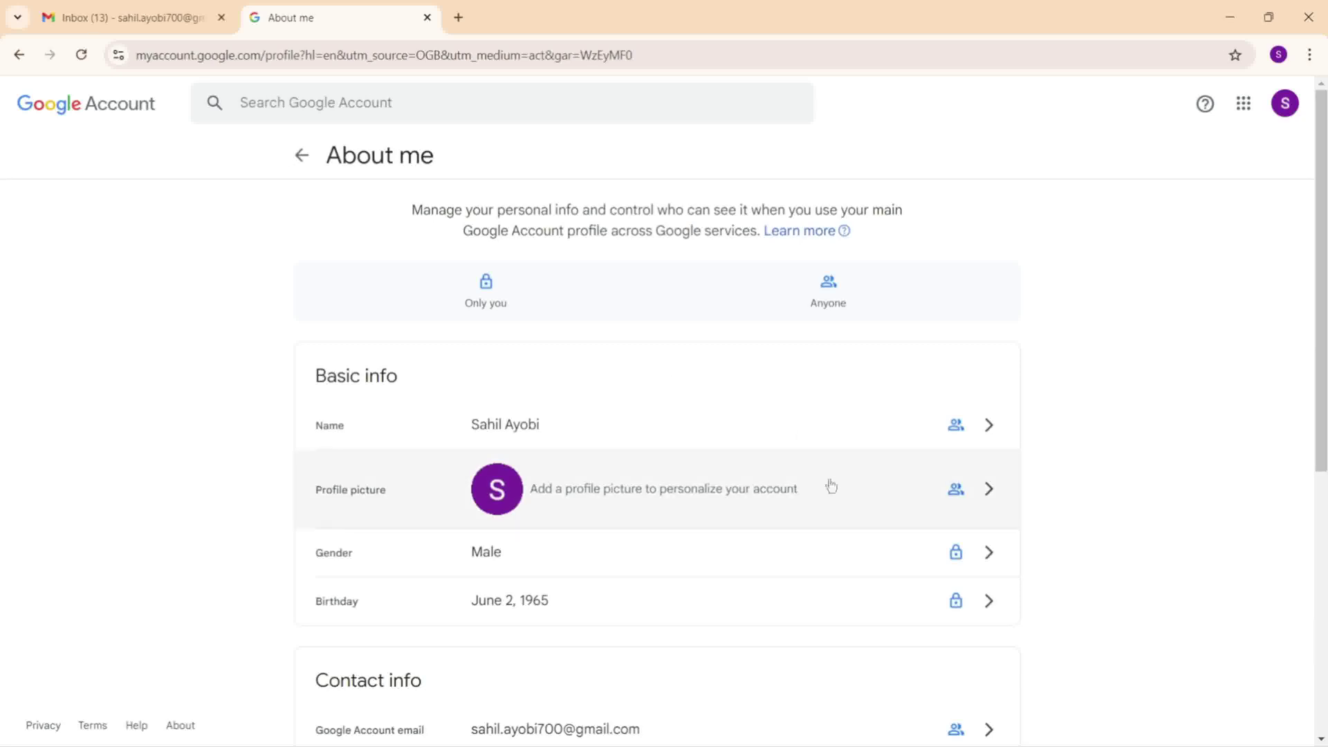
pyautogui.click(894, 561)
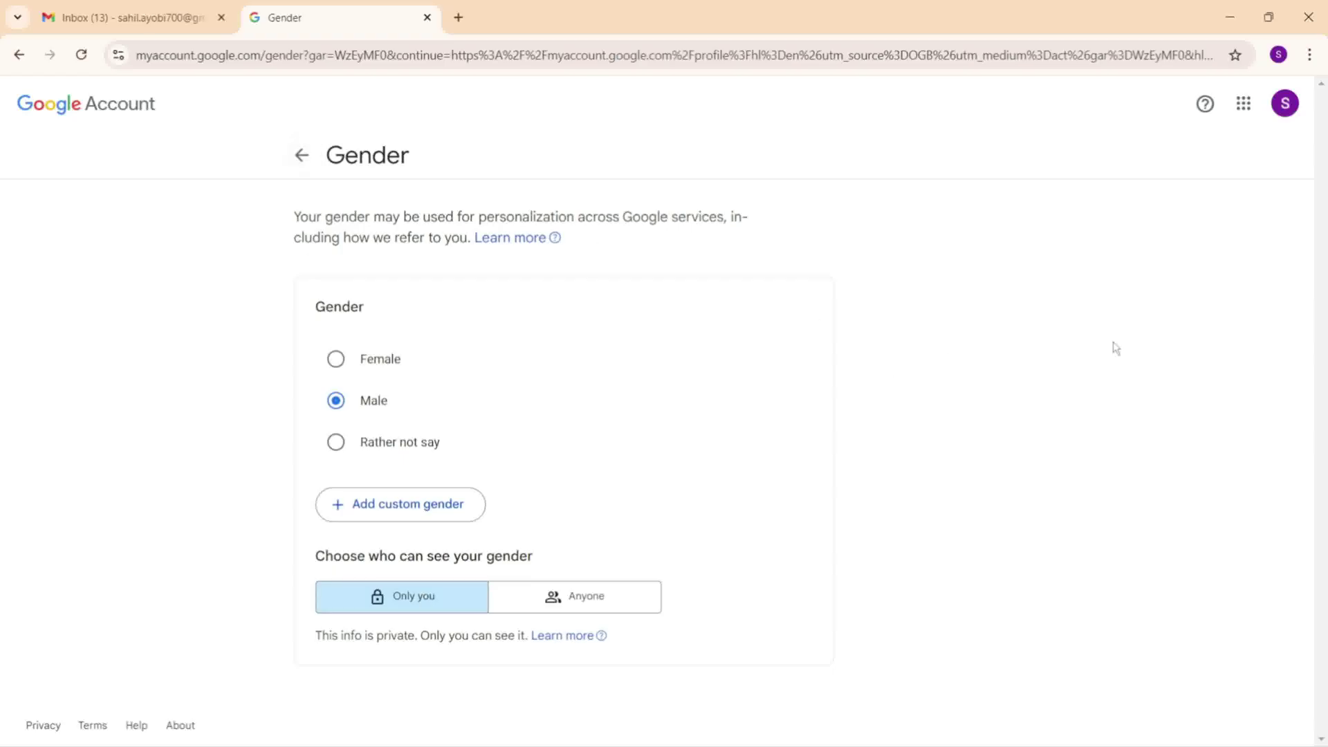
pyautogui.hotkey('alt', 'Left')
# - Review the Contact info, About, and Work & education sections of About me, and leave for the Personal info page
pyautogui.scroll(-3, 1116, 348)
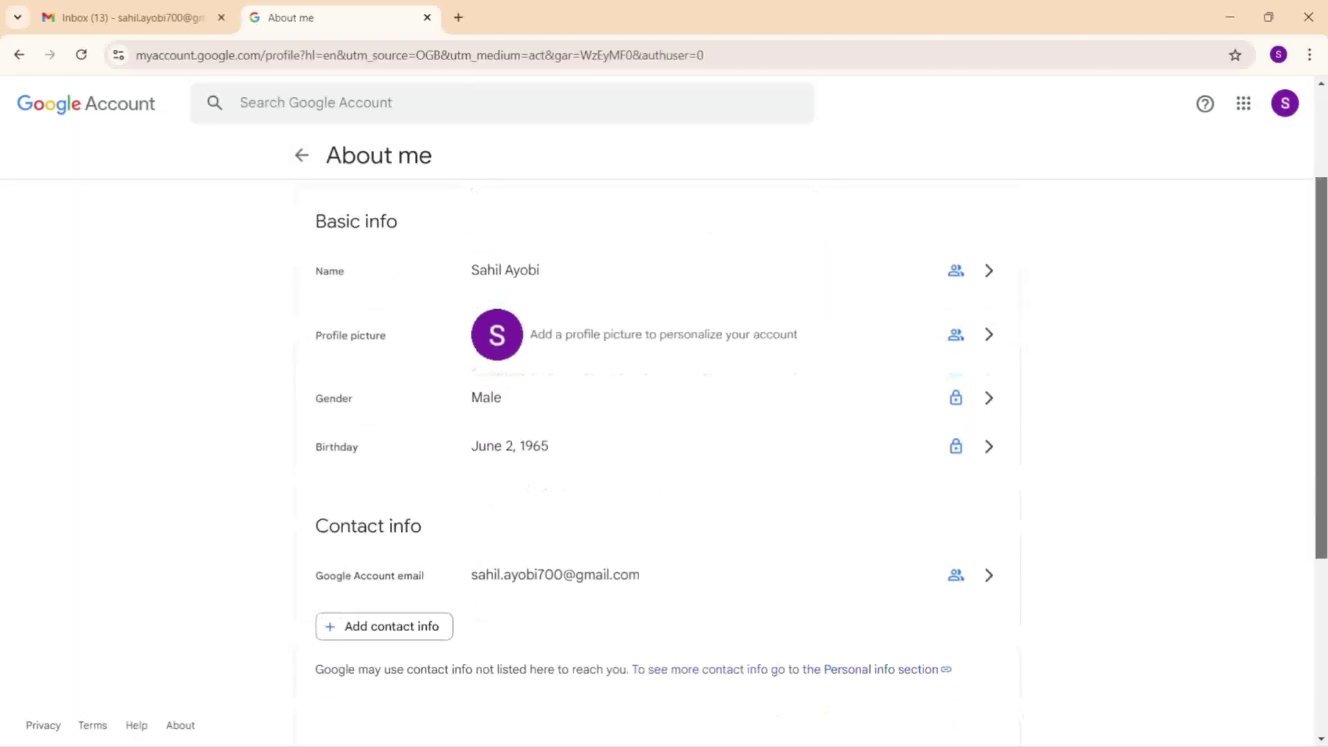
pyautogui.scroll(-2, 664, 463)
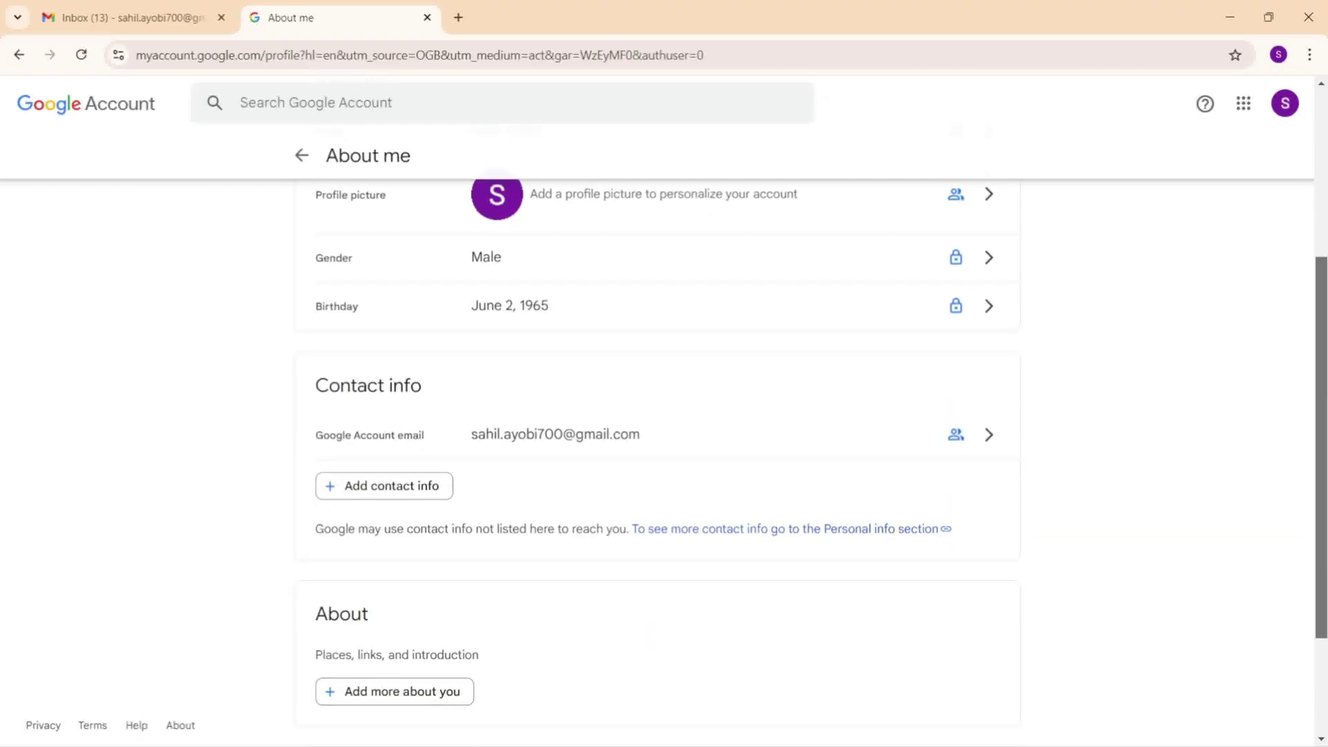
pyautogui.scroll(-3, 1323, 527)
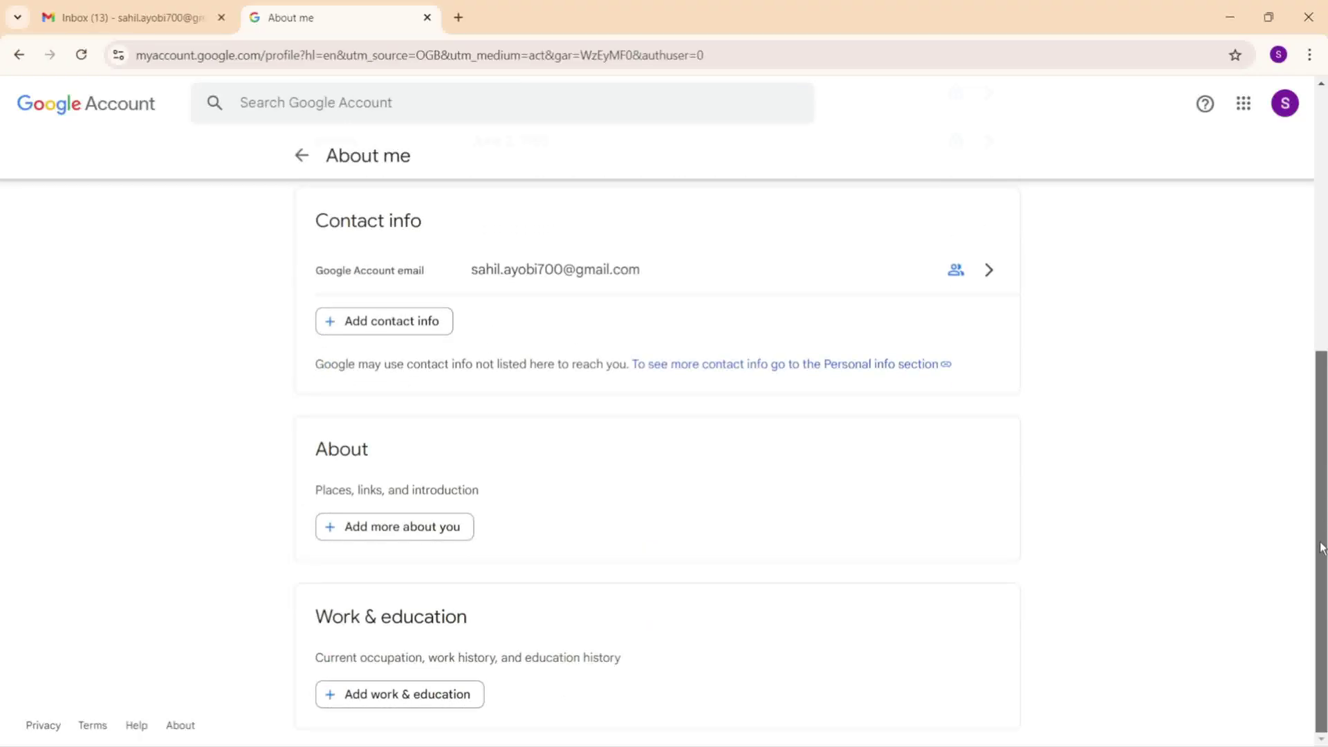
pyautogui.scroll(5, 1315, 429)
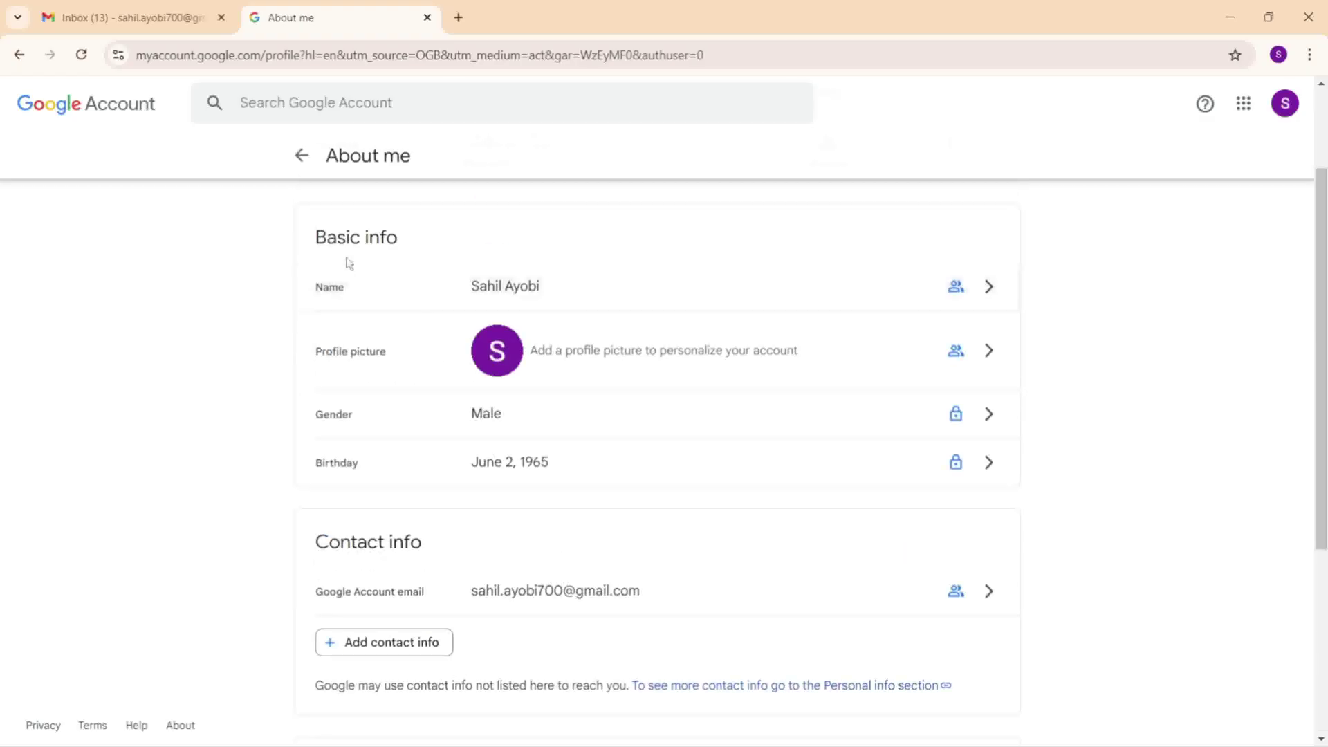
pyautogui.click(299, 155)
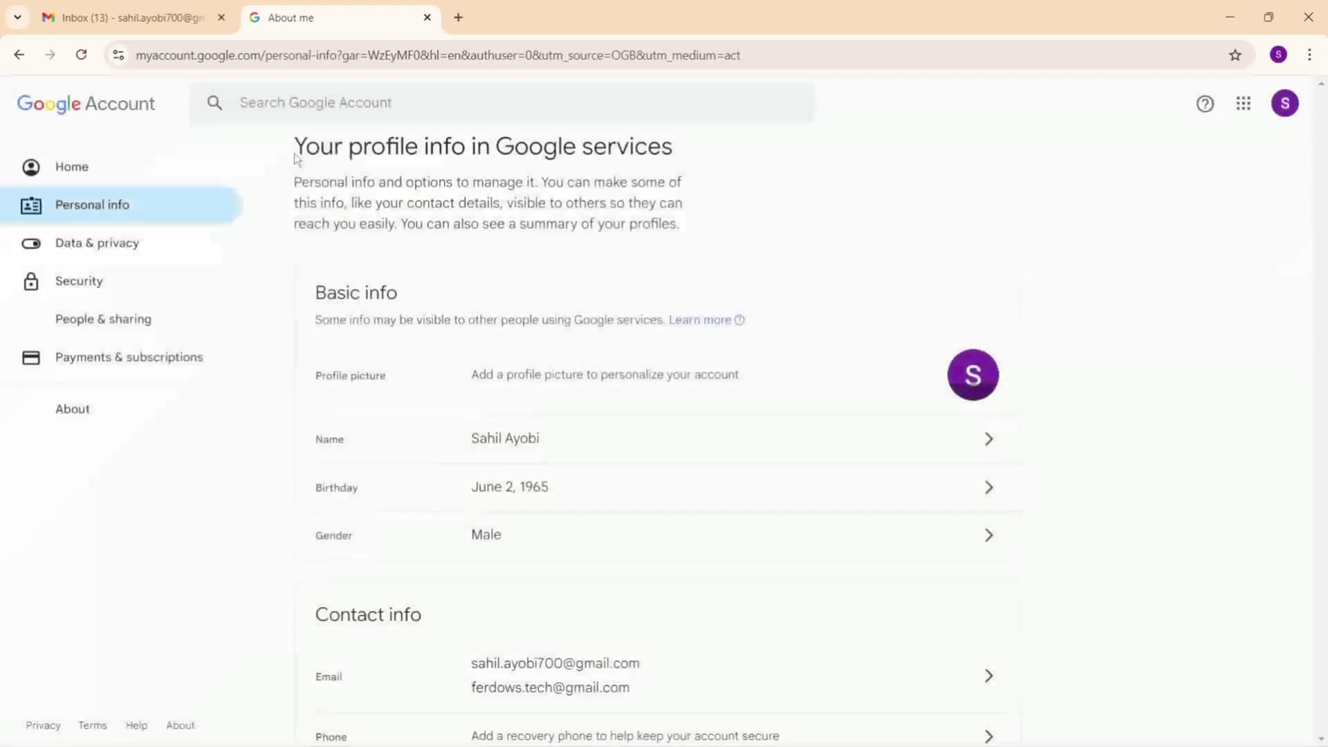
# - Look over Contact info and Addresses in Personal info, and return to Info you can share with others in Data & privacy
pyautogui.scroll(-7, 657, 429)
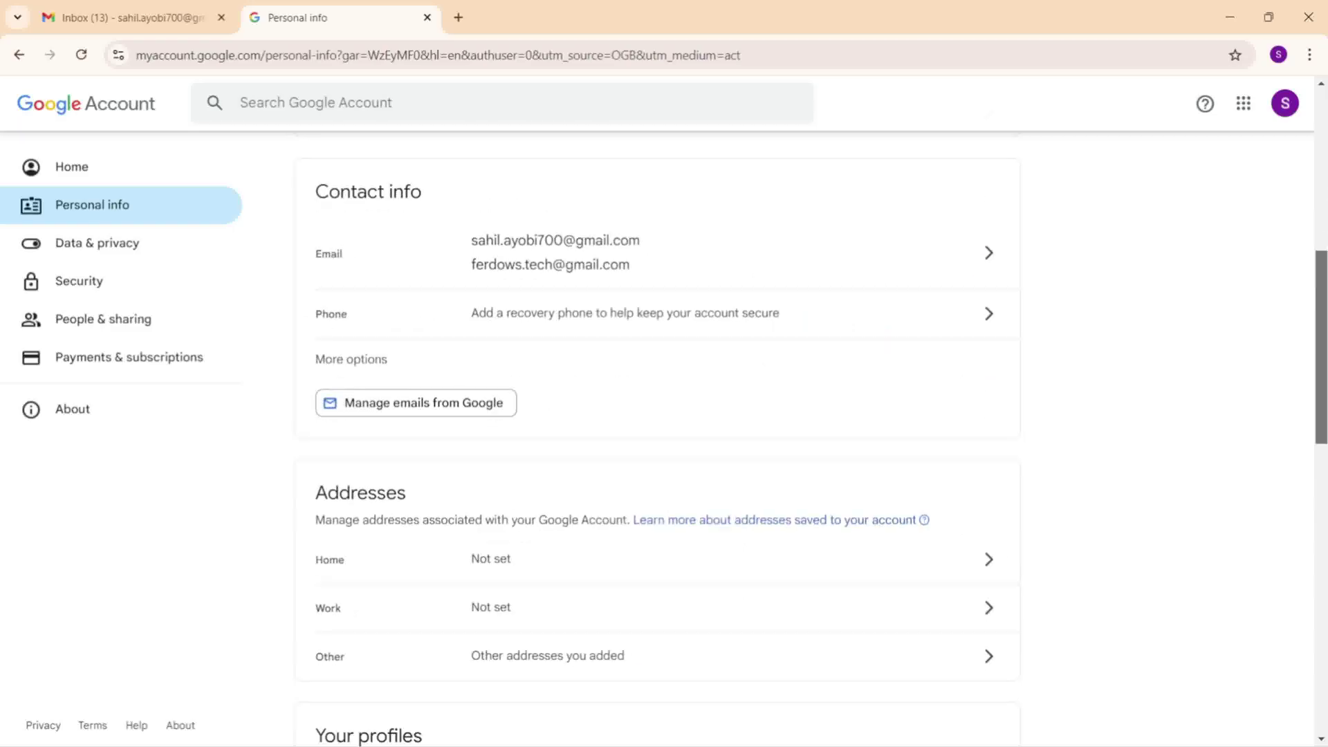
pyautogui.scroll(-2, 658, 429)
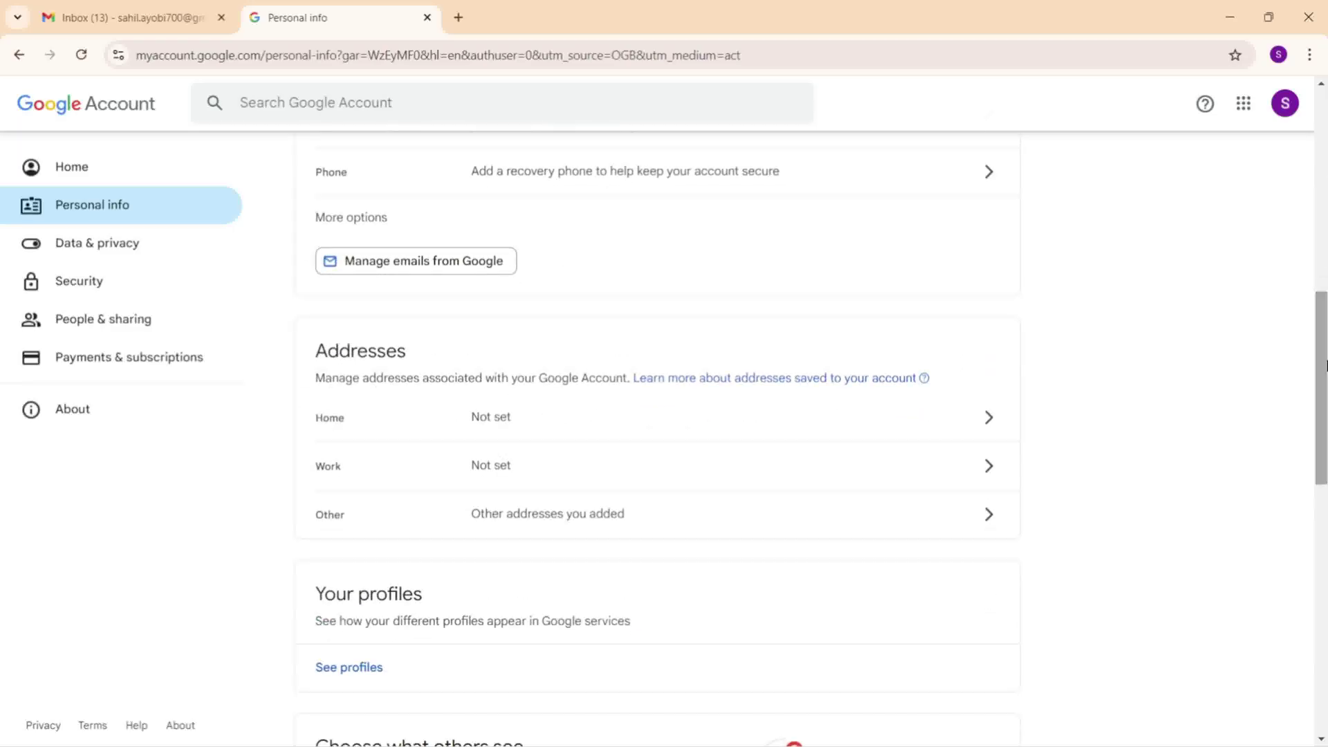
pyautogui.click(102, 253)
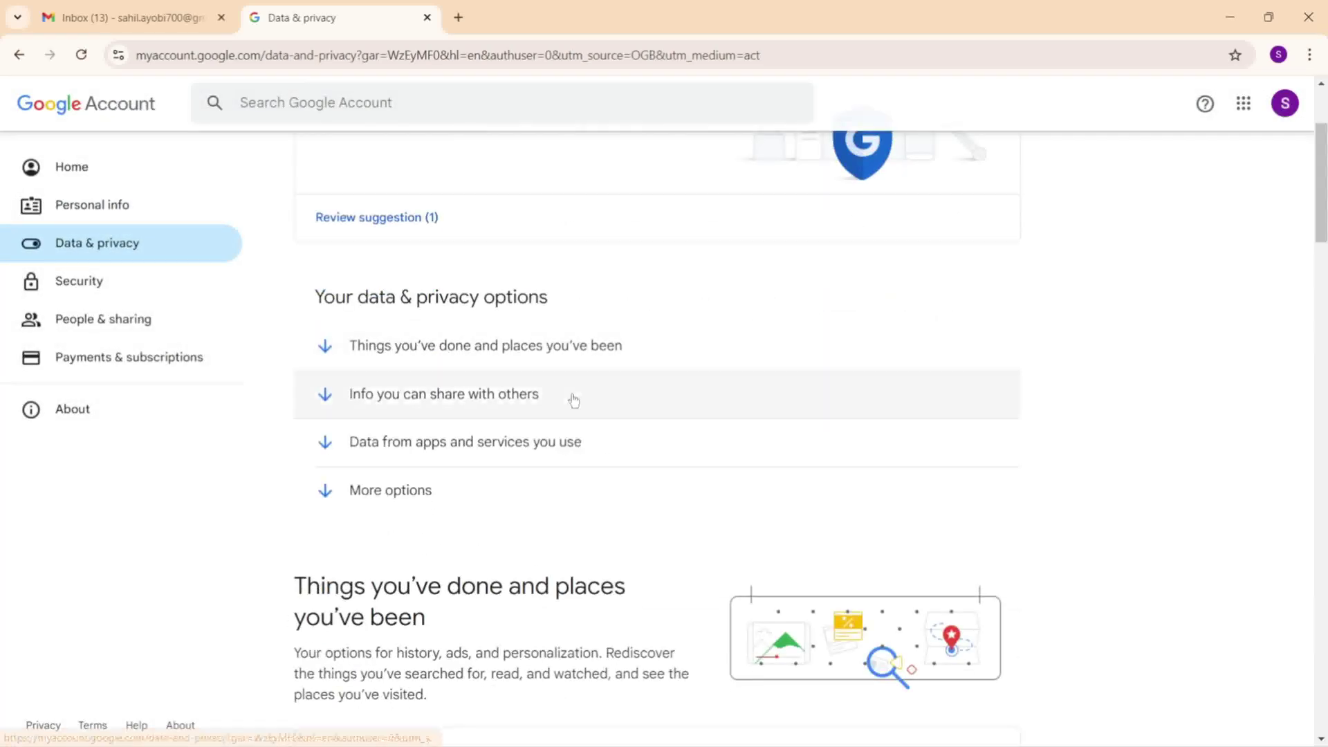
pyautogui.click(495, 397)
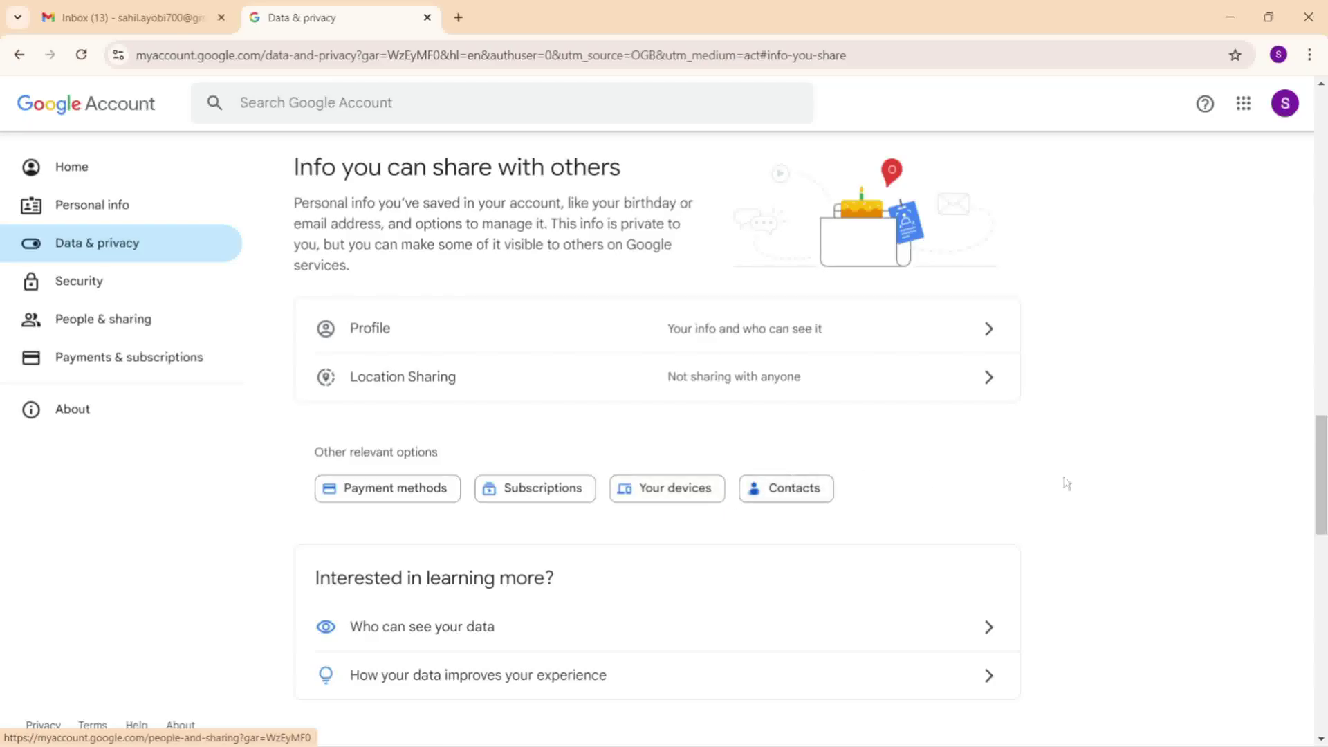
# - Review the Data & privacy sections from Info you can share with others through Download or delete your data
pyautogui.scroll(-1, 1324, 472)
pyautogui.scroll(-3, 1325, 473)
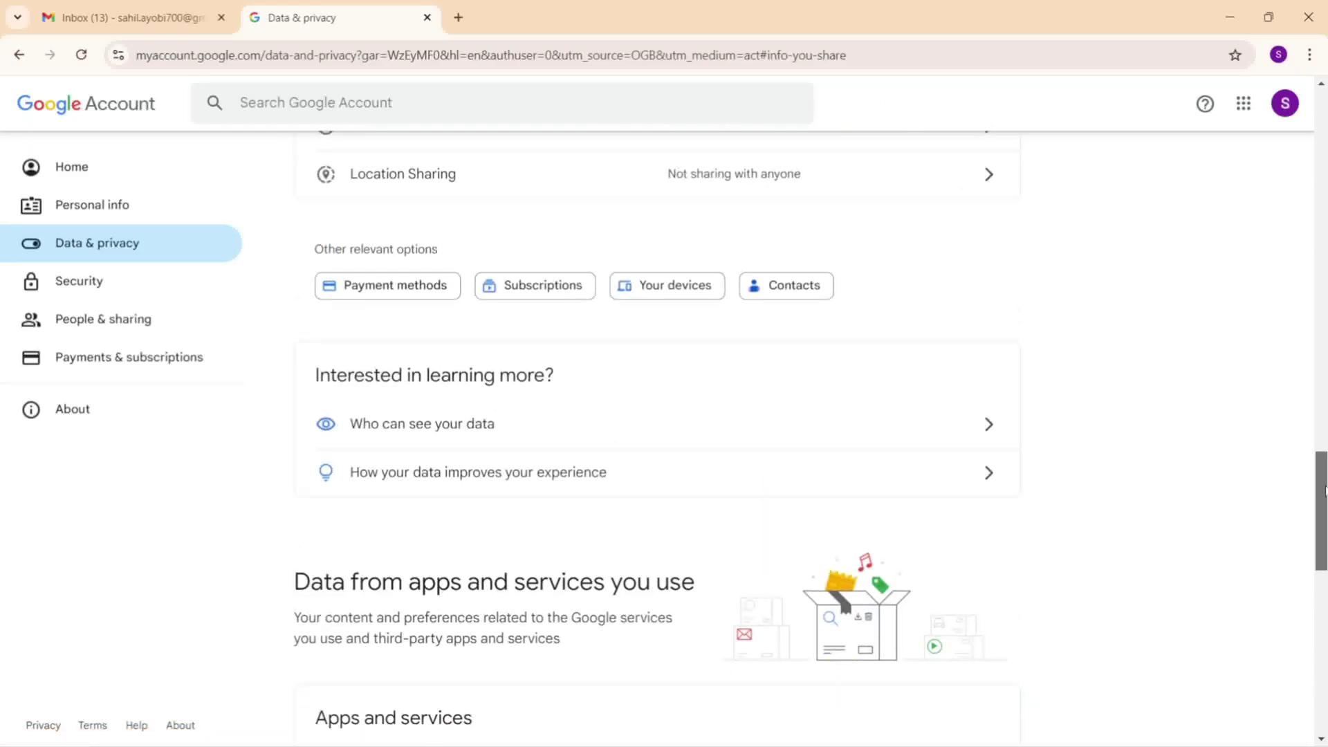
pyautogui.moveTo(1325, 491); pyautogui.dragTo(1317, 560)
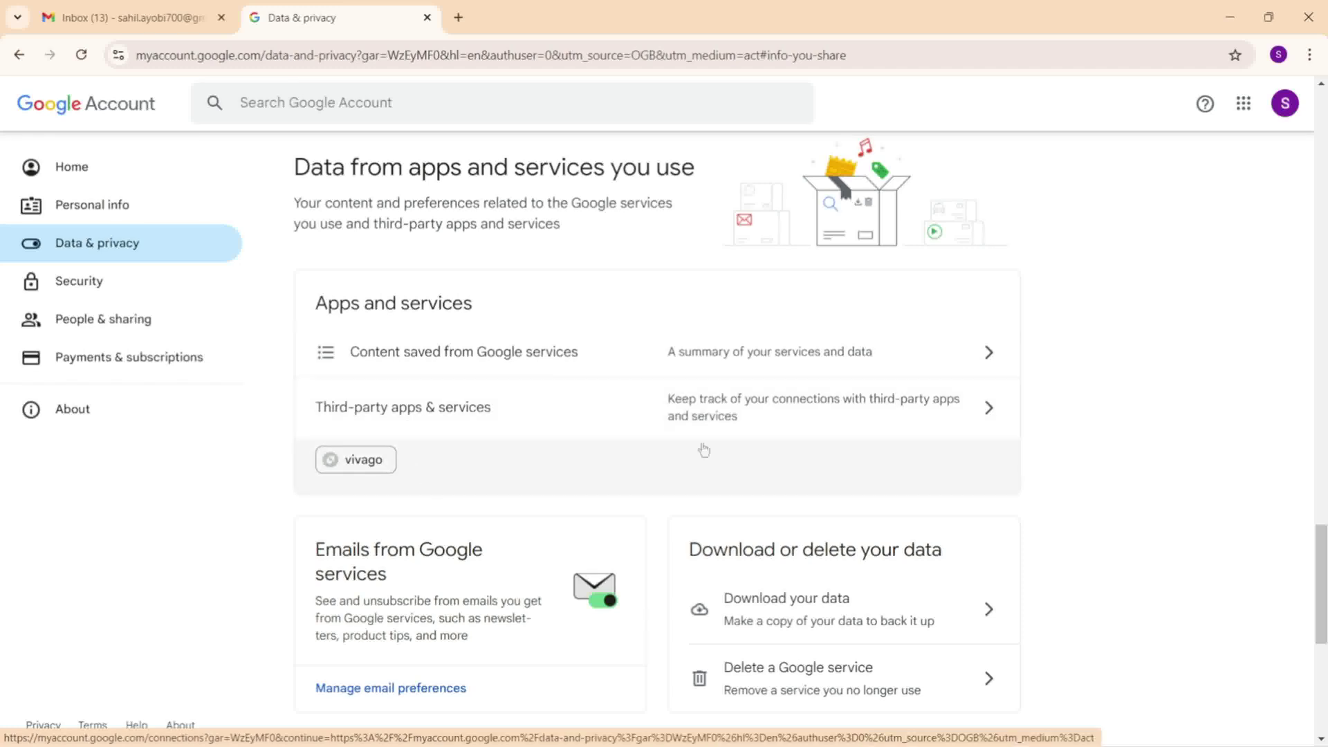
pyautogui.moveTo(1323, 545); pyautogui.dragTo(1323, 600)
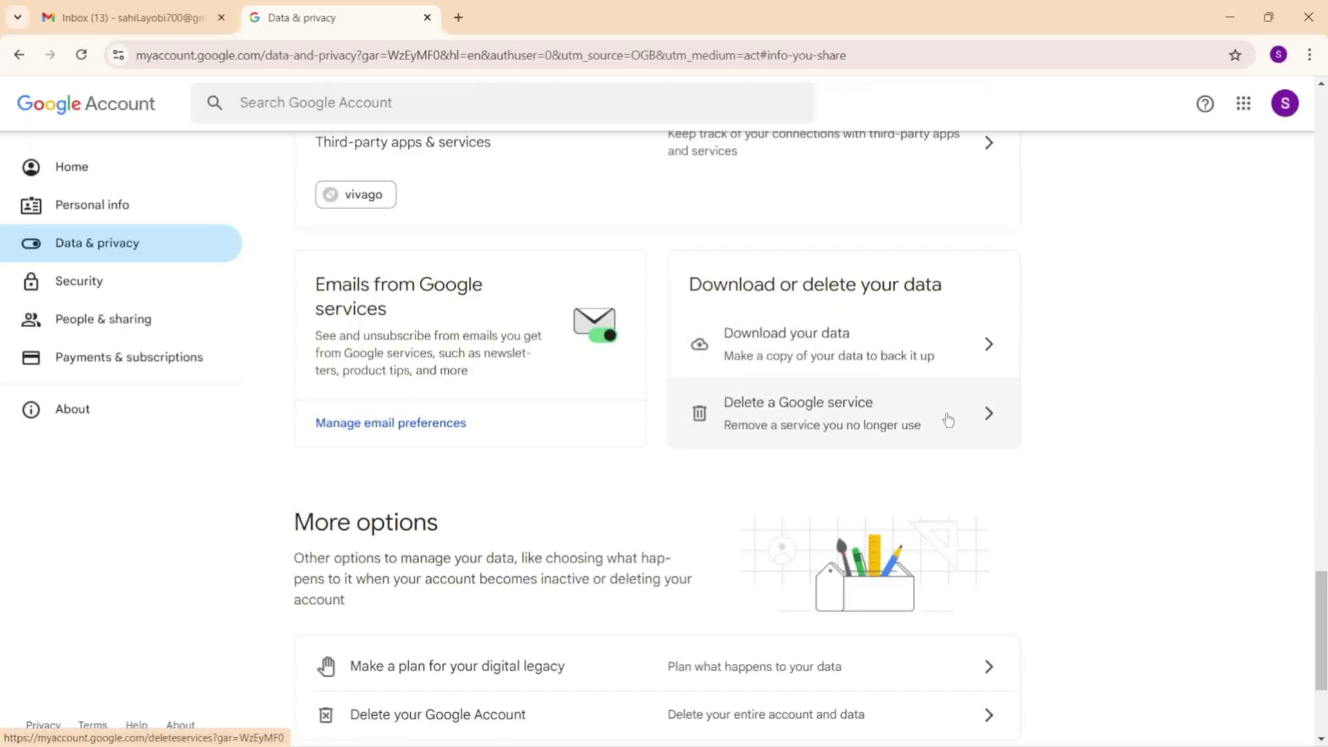
# - Open Download your data and look through the Google Takeout product list down to YouTube and YouTube Music
pyautogui.click(844, 337)
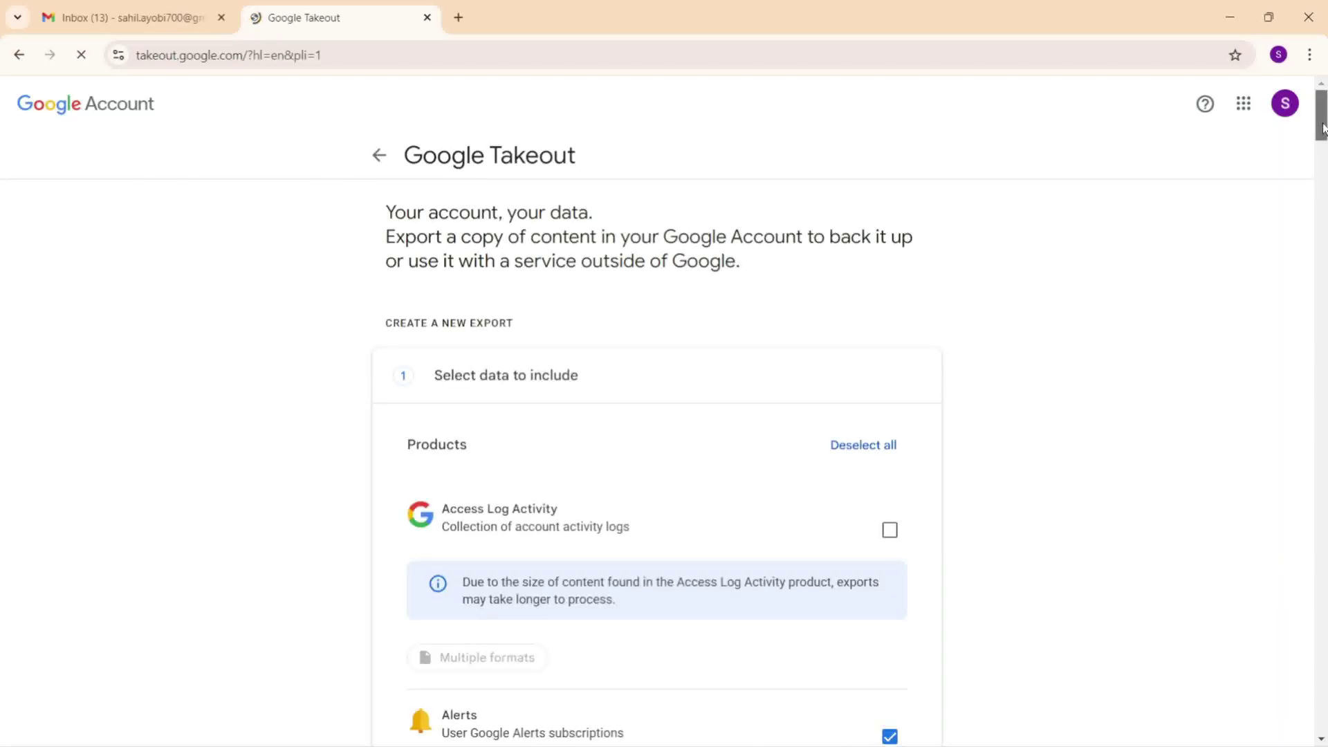
pyautogui.scroll(-2, 1321, 141)
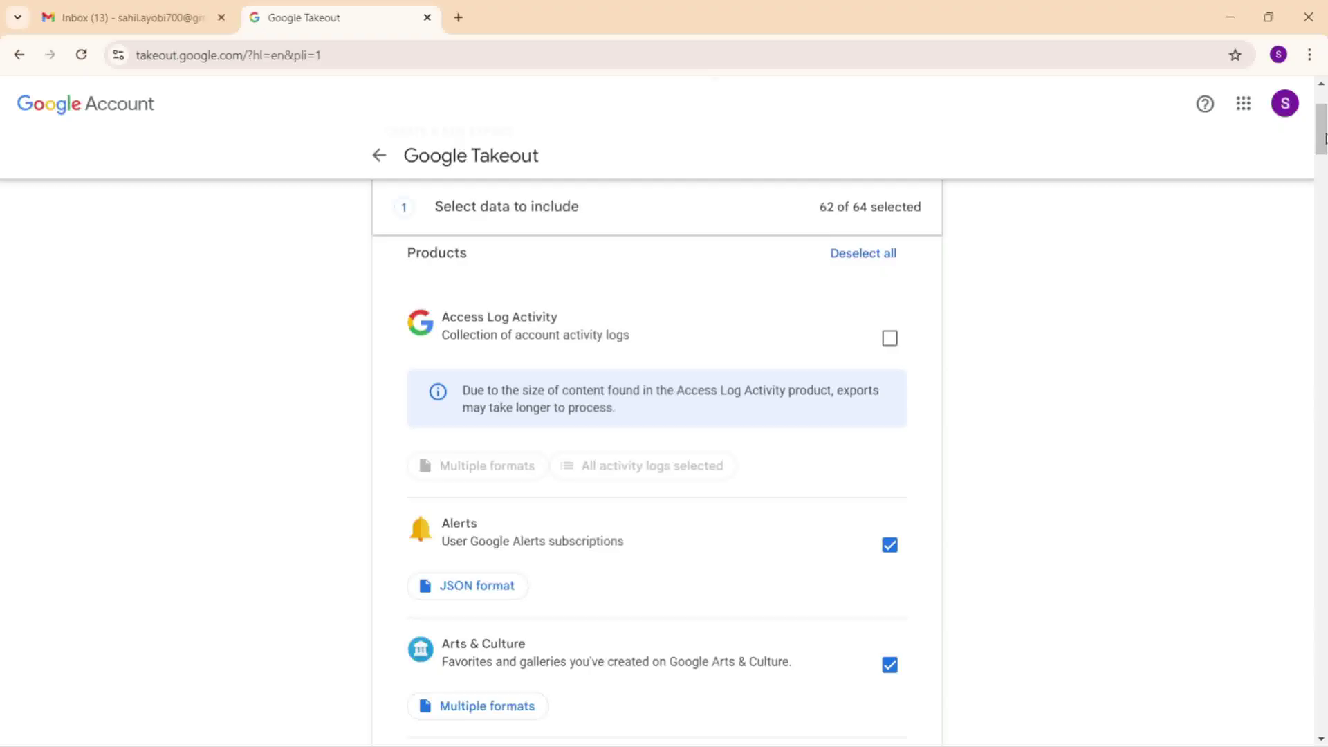
pyautogui.moveTo(1325, 138); pyautogui.dragTo(1325, 159)
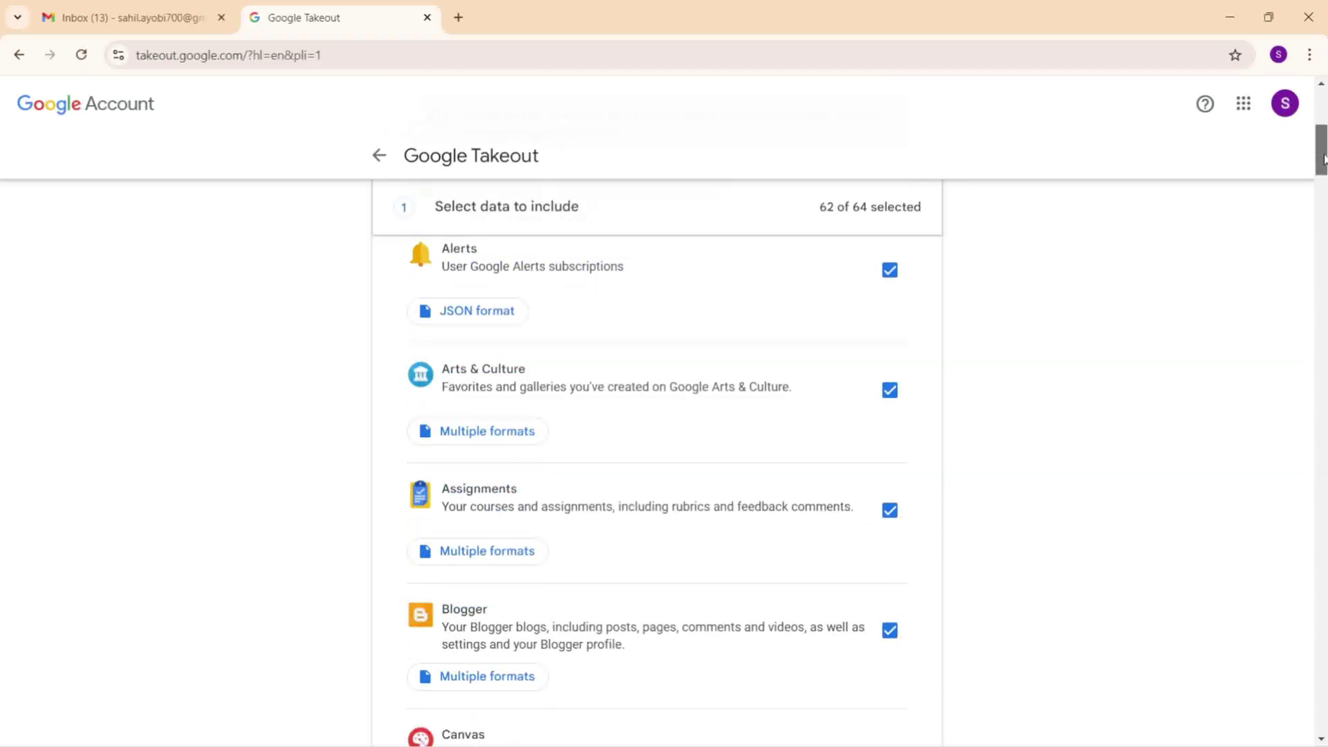
pyautogui.moveTo(1325, 159); pyautogui.dragTo(1322, 298)
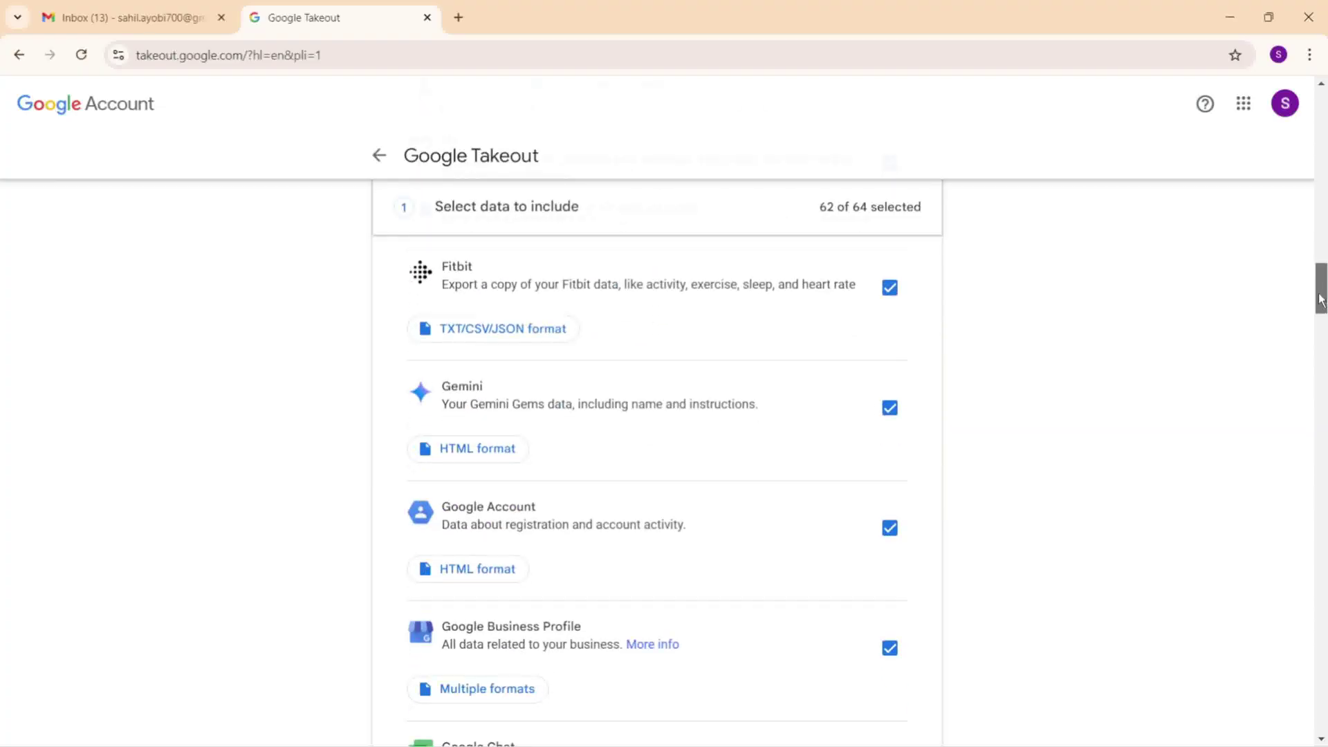
pyautogui.moveTo(1321, 298); pyautogui.dragTo(1289, 726)
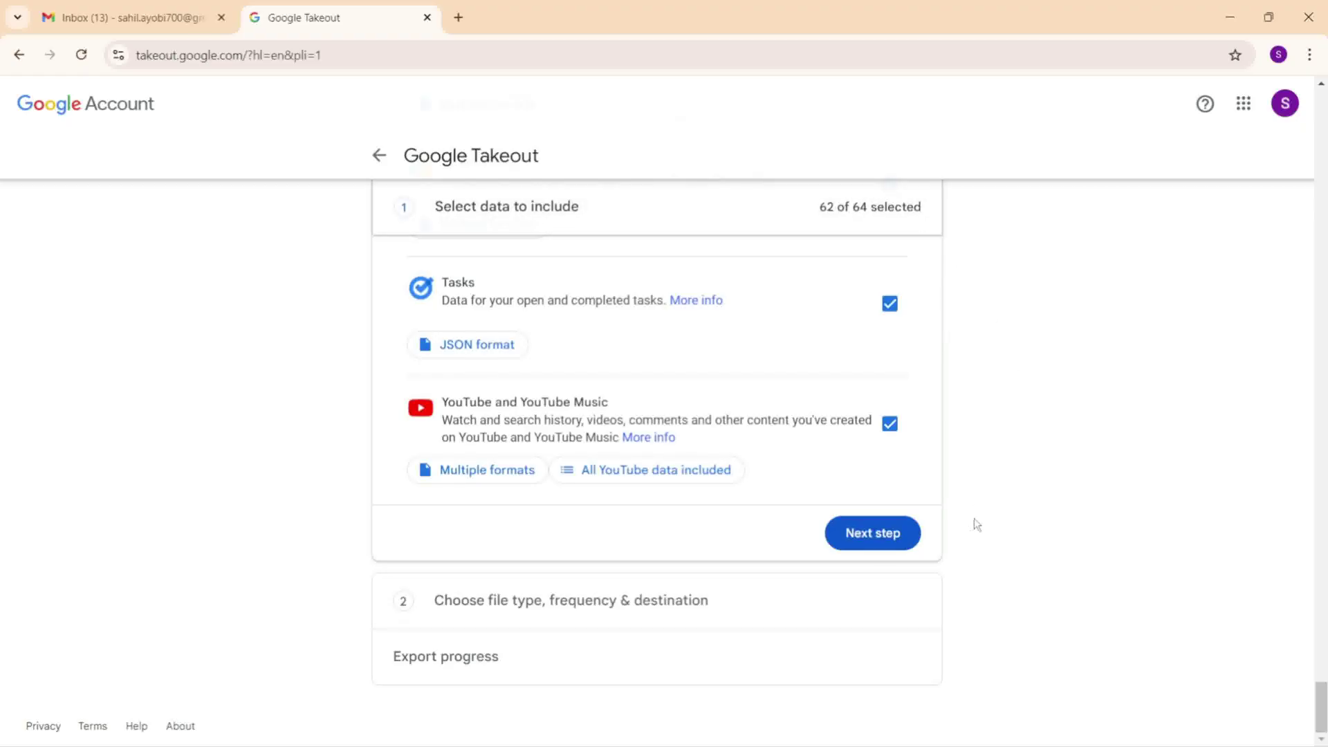
# - Continue to the export's file type, frequency and destination settings, and view the transfer destinations, keeping Send download link via email
pyautogui.click(873, 533)
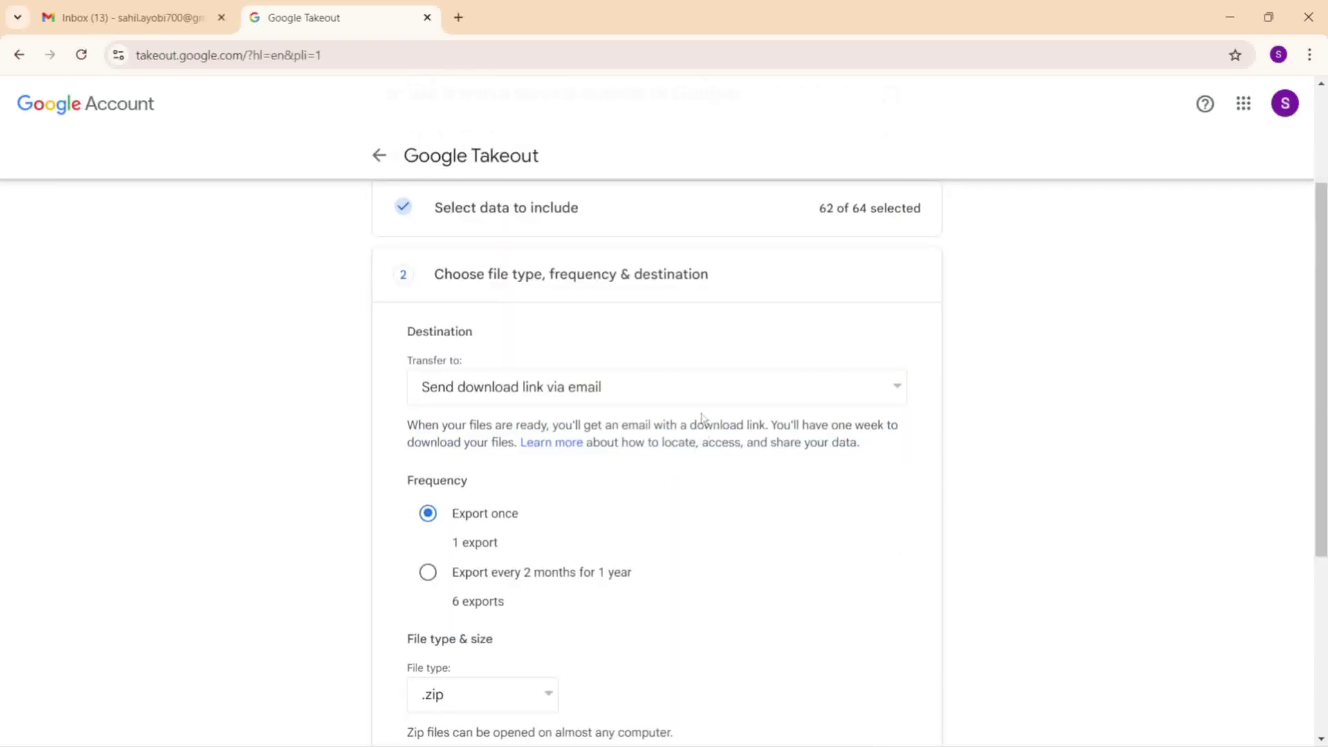
pyautogui.click(703, 394)
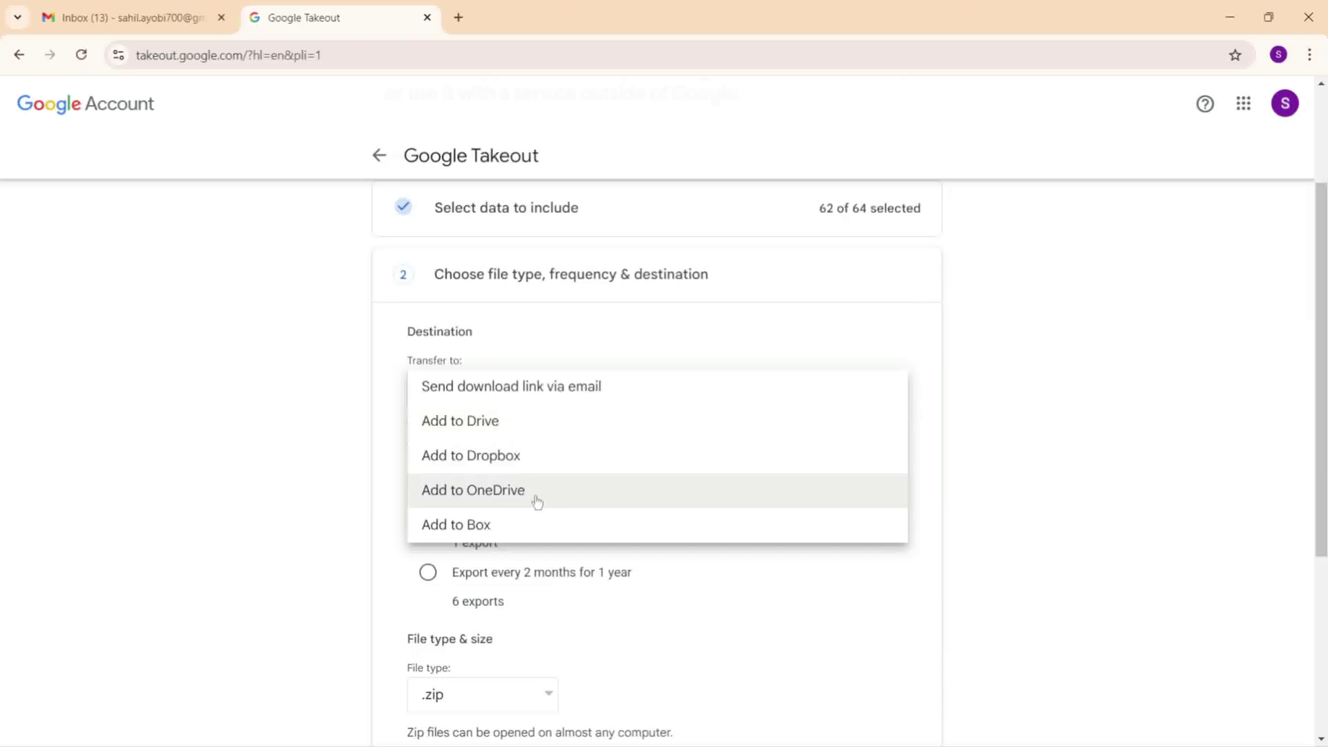
pyautogui.click(1149, 429)
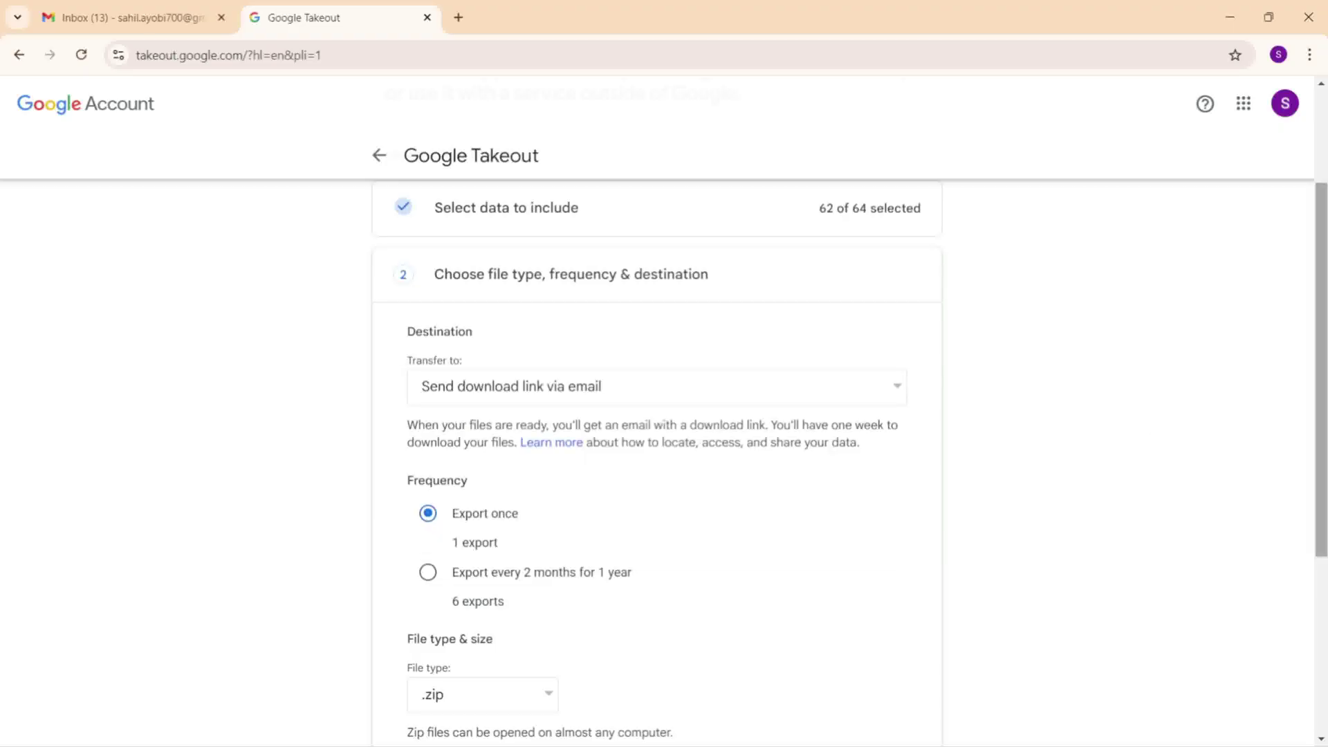
# - Examine the export's frequency, file type and file size choices, keeping Export once, .zip and 2 GB
pyautogui.moveTo(1324, 332); pyautogui.dragTo(1324, 415)
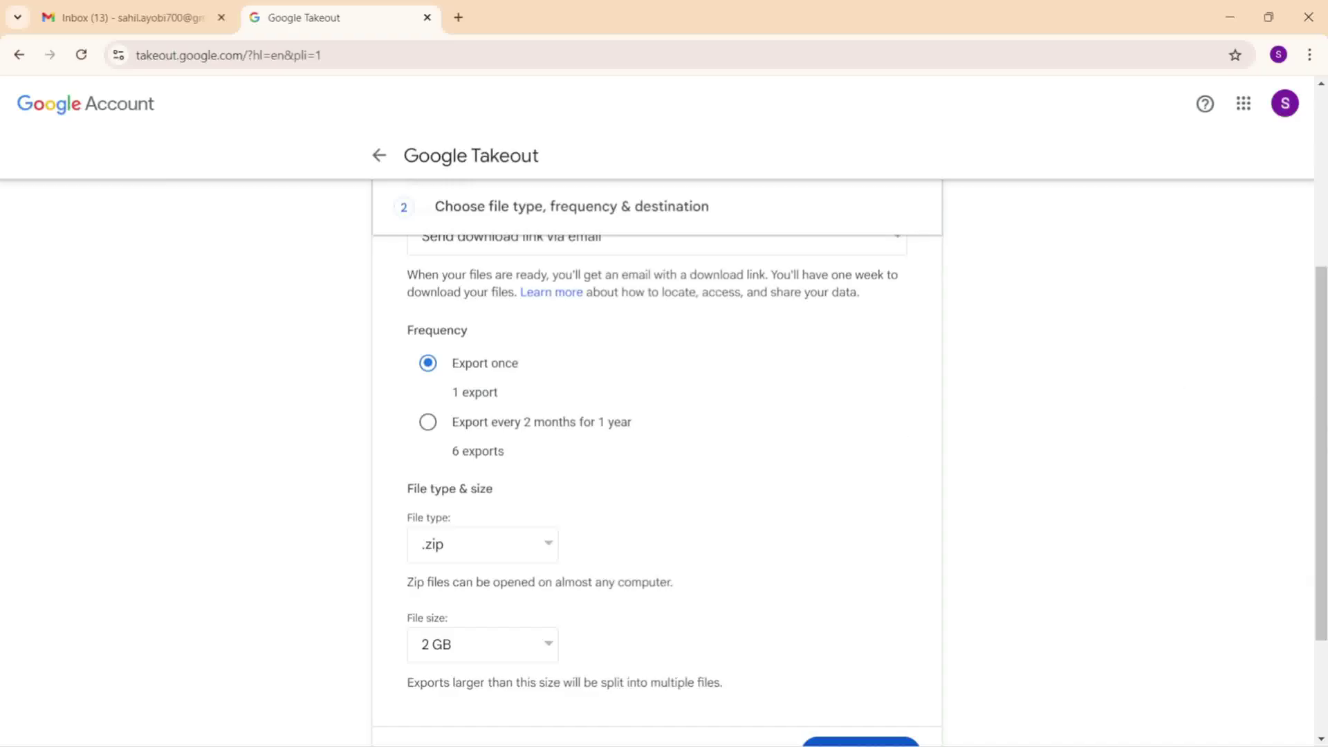
pyautogui.scroll(-2, 786, 436)
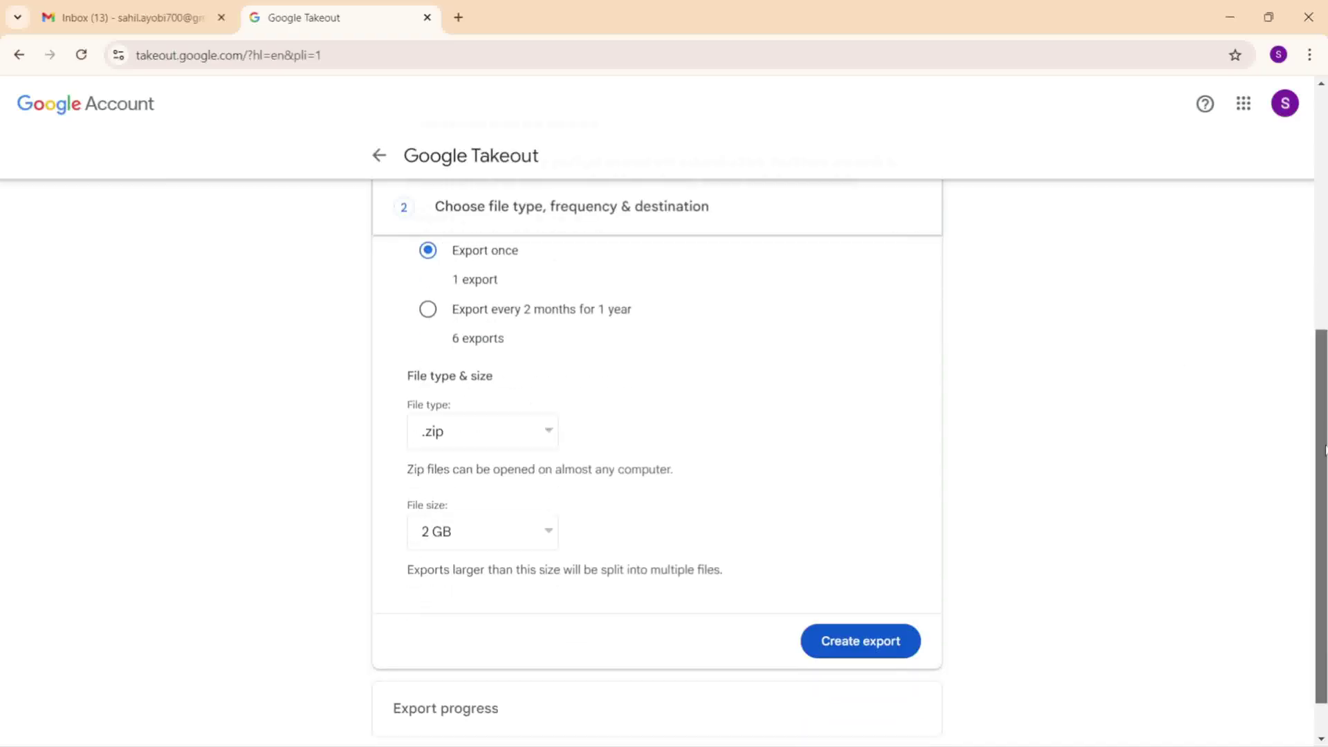
pyautogui.click(473, 439)
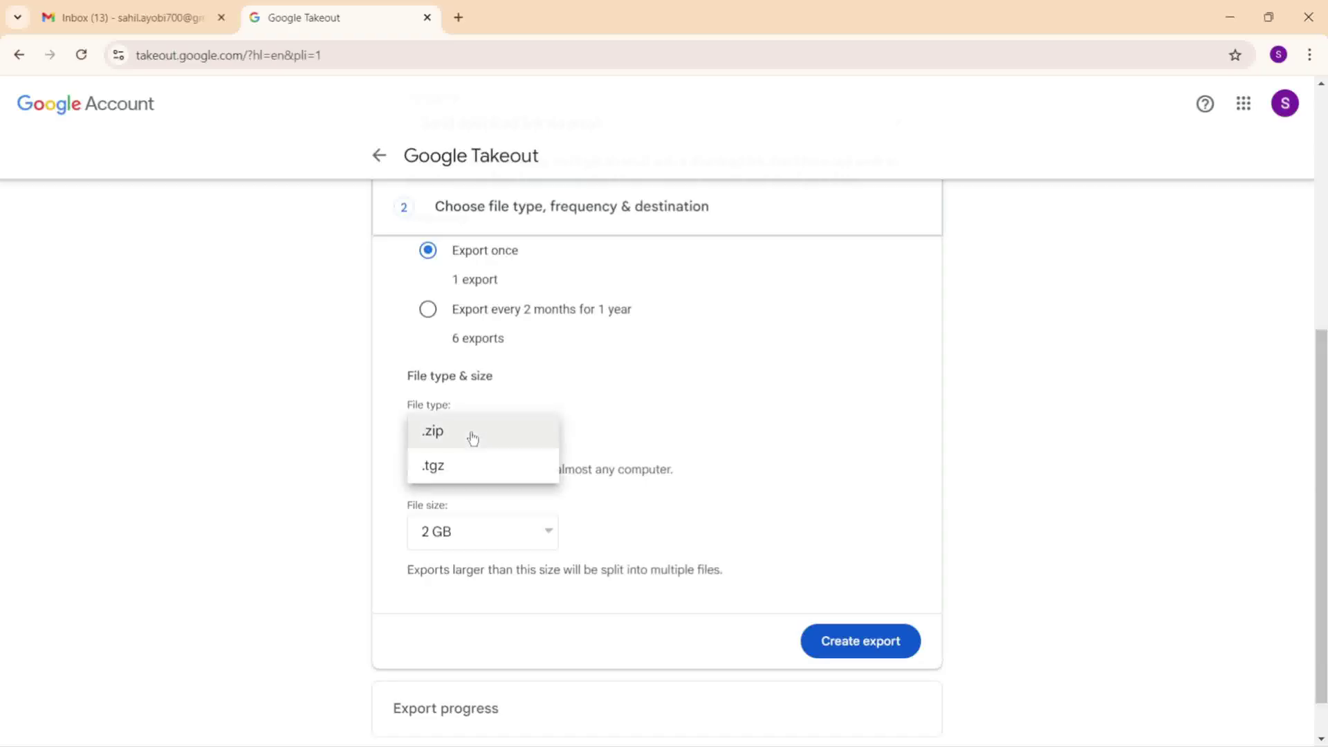
pyautogui.click(698, 408)
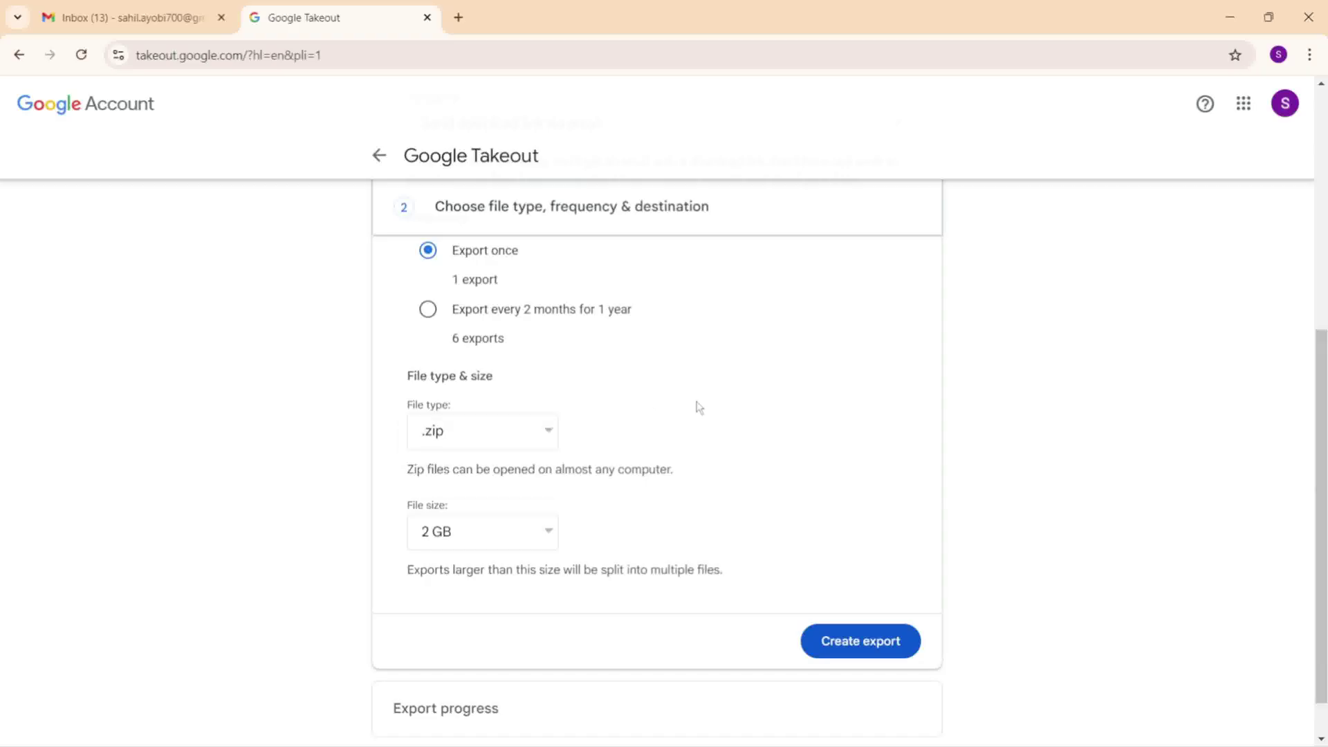
pyautogui.click(513, 530)
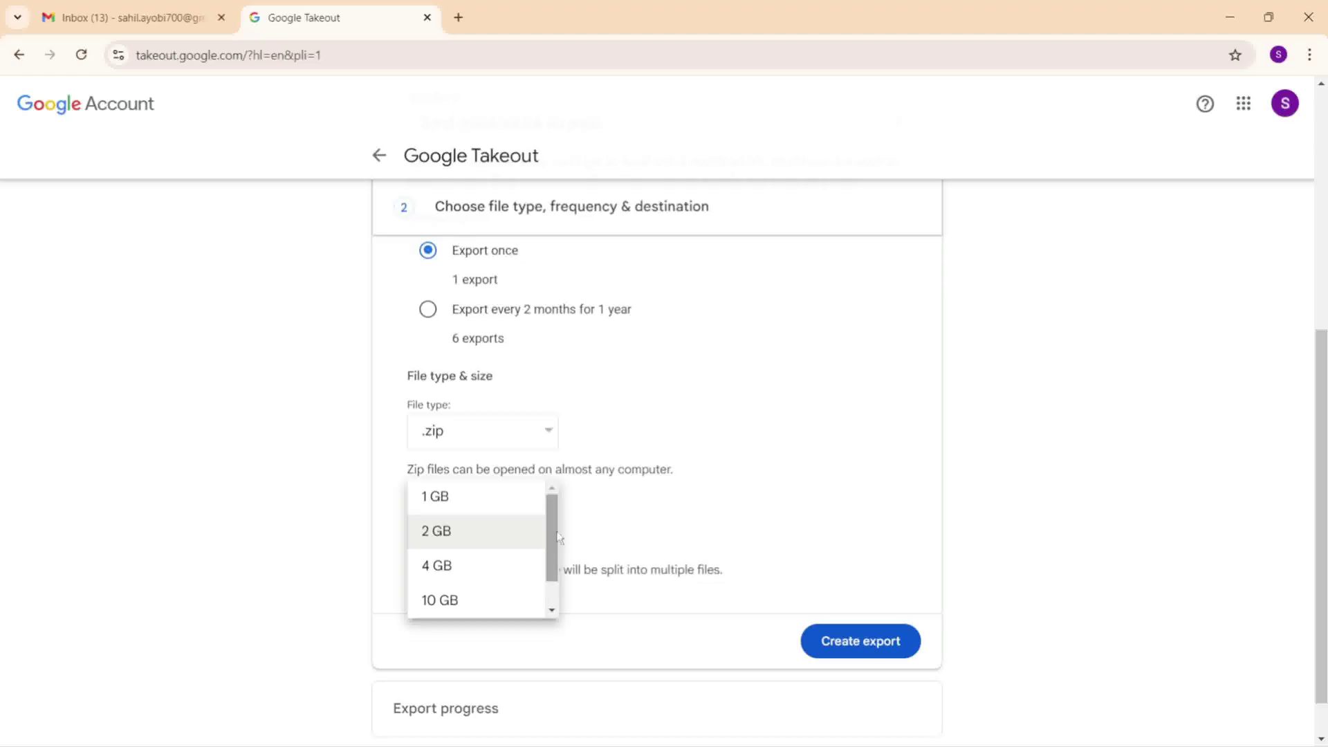
pyautogui.click(553, 593)
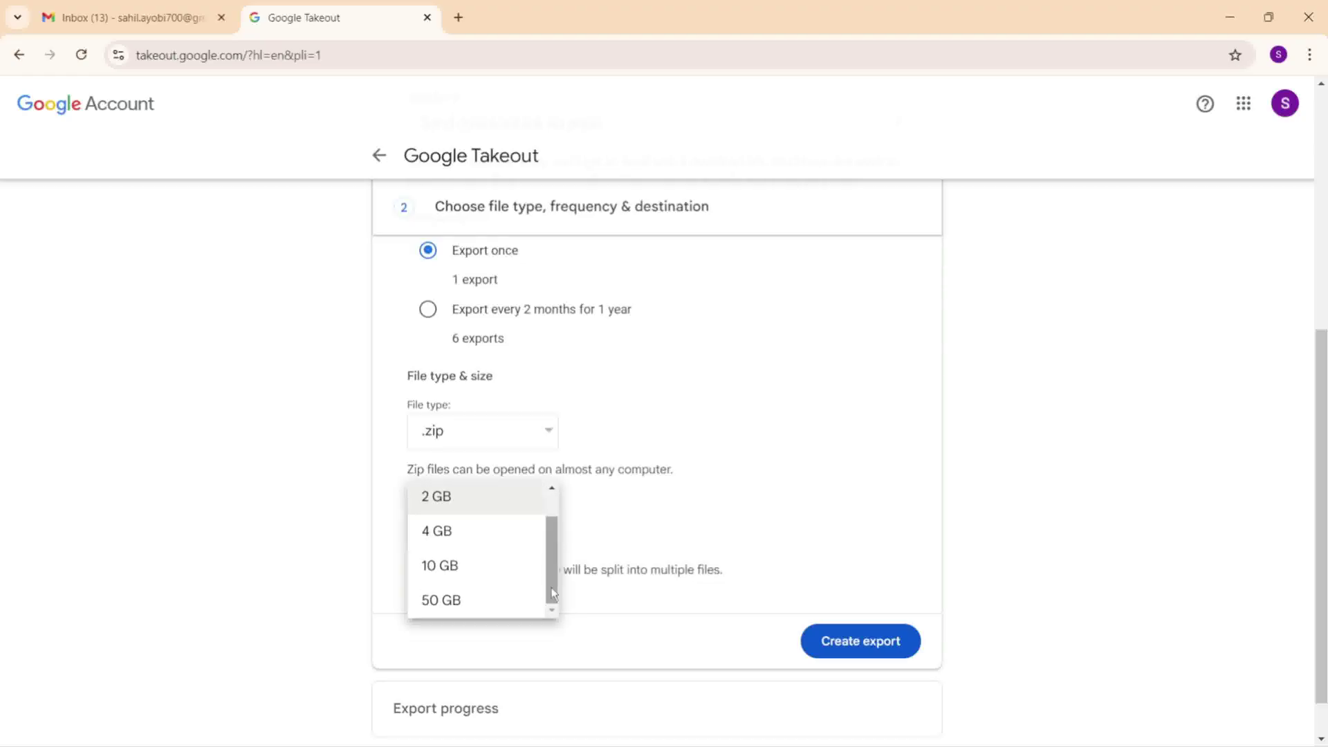
pyautogui.click(821, 424)
pyautogui.scroll(-1, 691, 416)
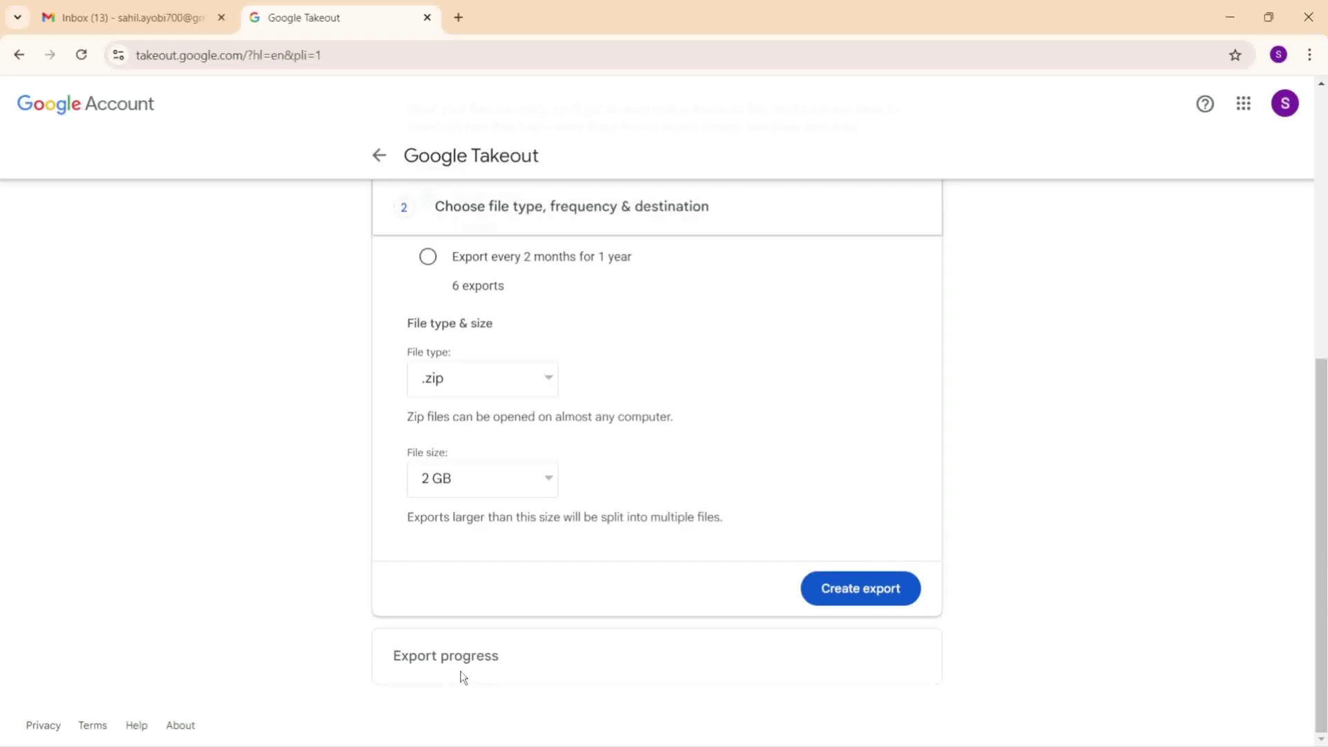
# - Leave Google Takeout, open Delete a Google service from Data & privacy, and go back without verifying the account
pyautogui.click(380, 156)
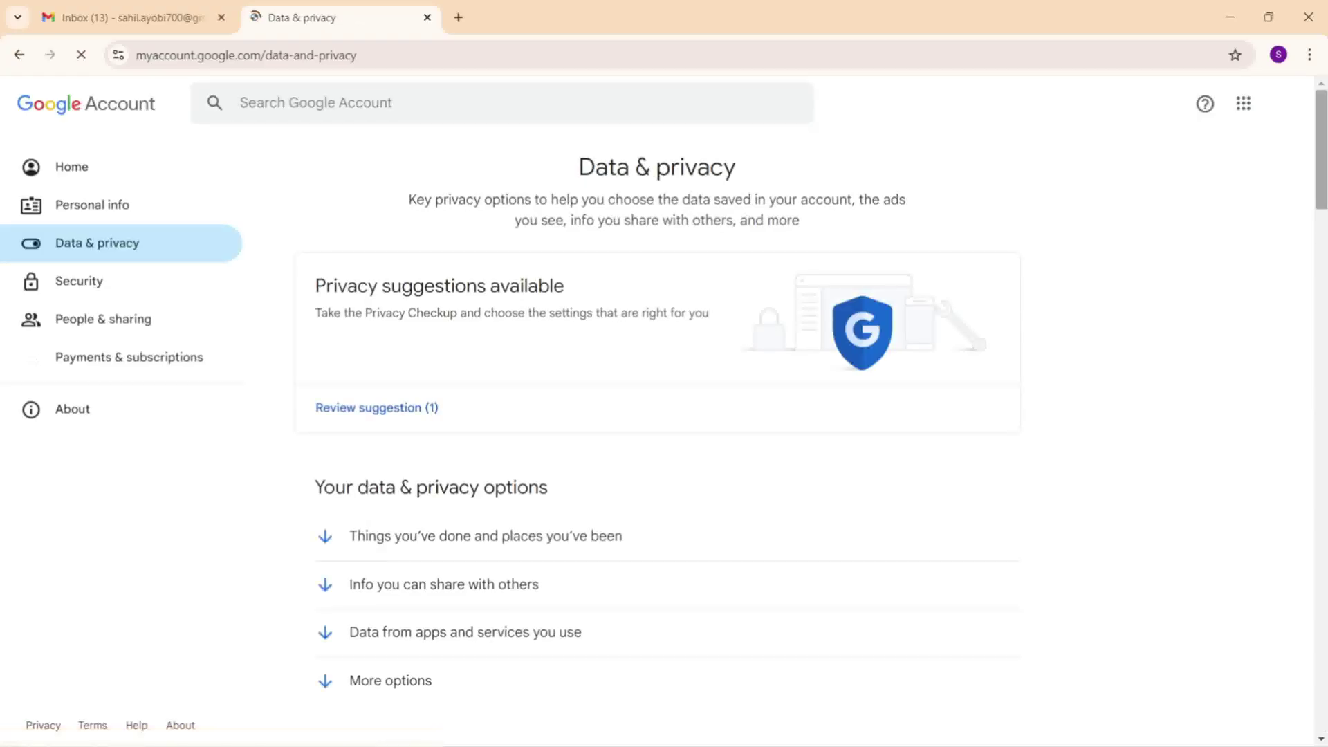
pyautogui.moveTo(1322, 152); pyautogui.dragTo(1318, 639)
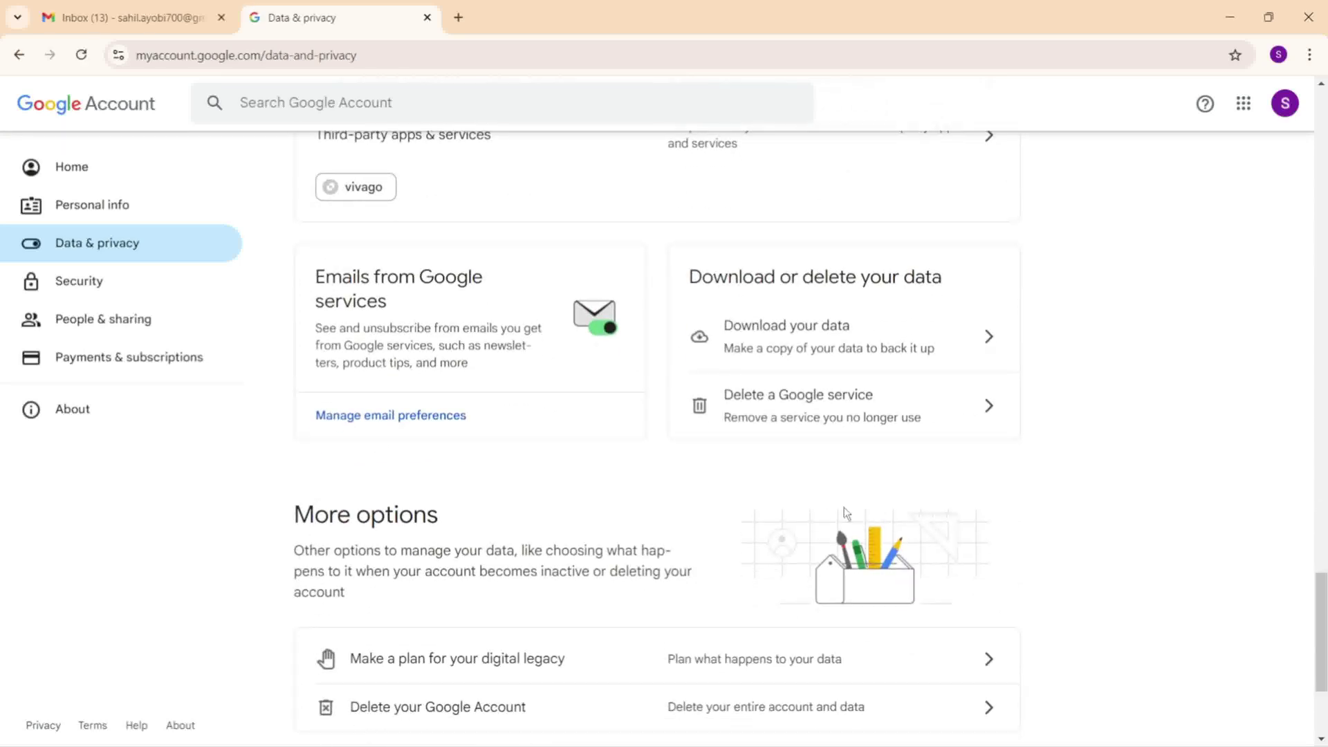
pyautogui.click(782, 411)
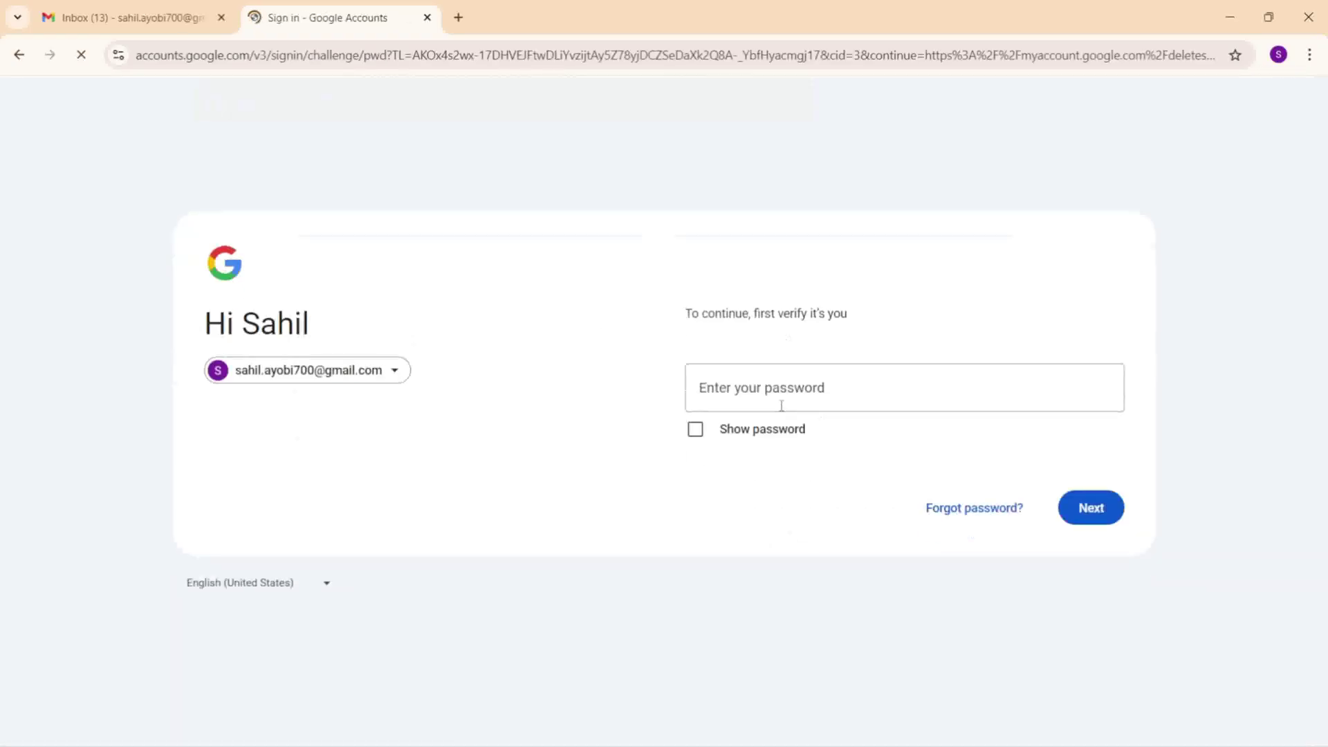
pyautogui.click(15, 56)
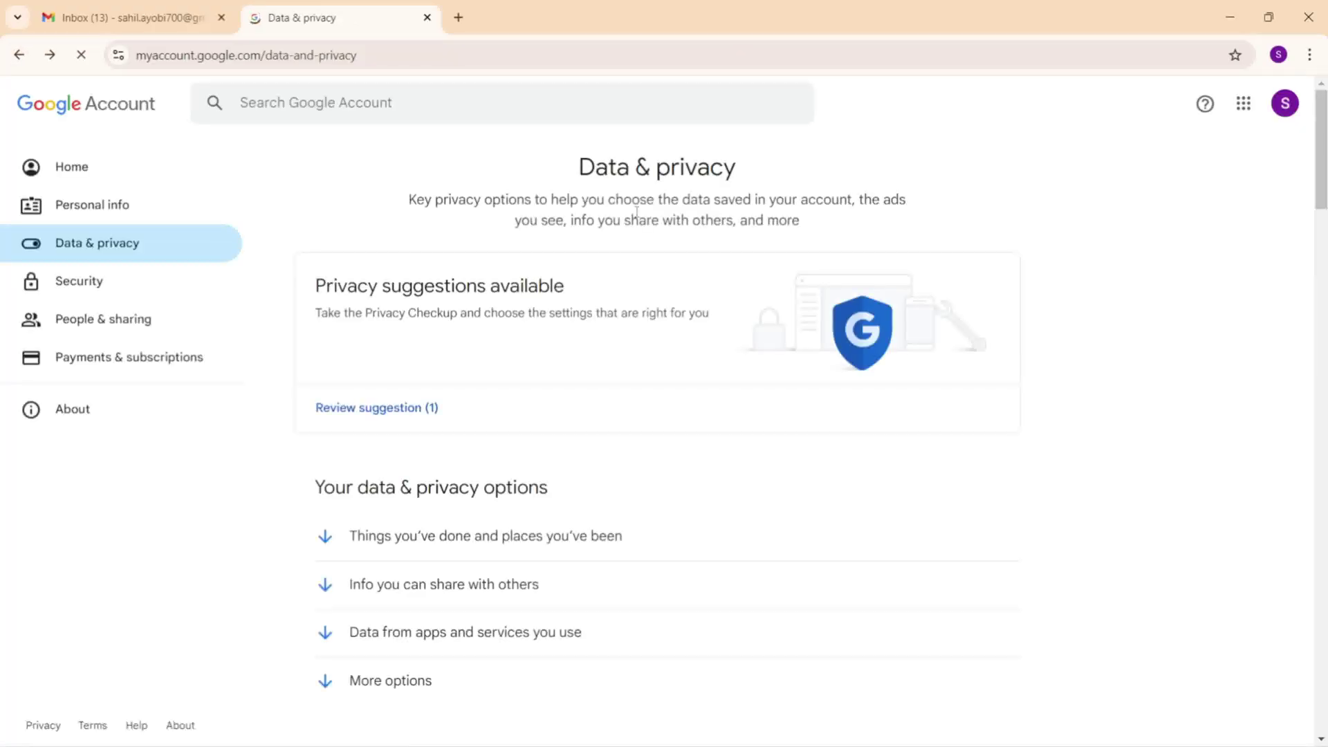
# - Open Delete your Google Account under More options, and return to Data & privacy without entering the password
pyautogui.moveTo(1320, 151); pyautogui.dragTo(1306, 681)
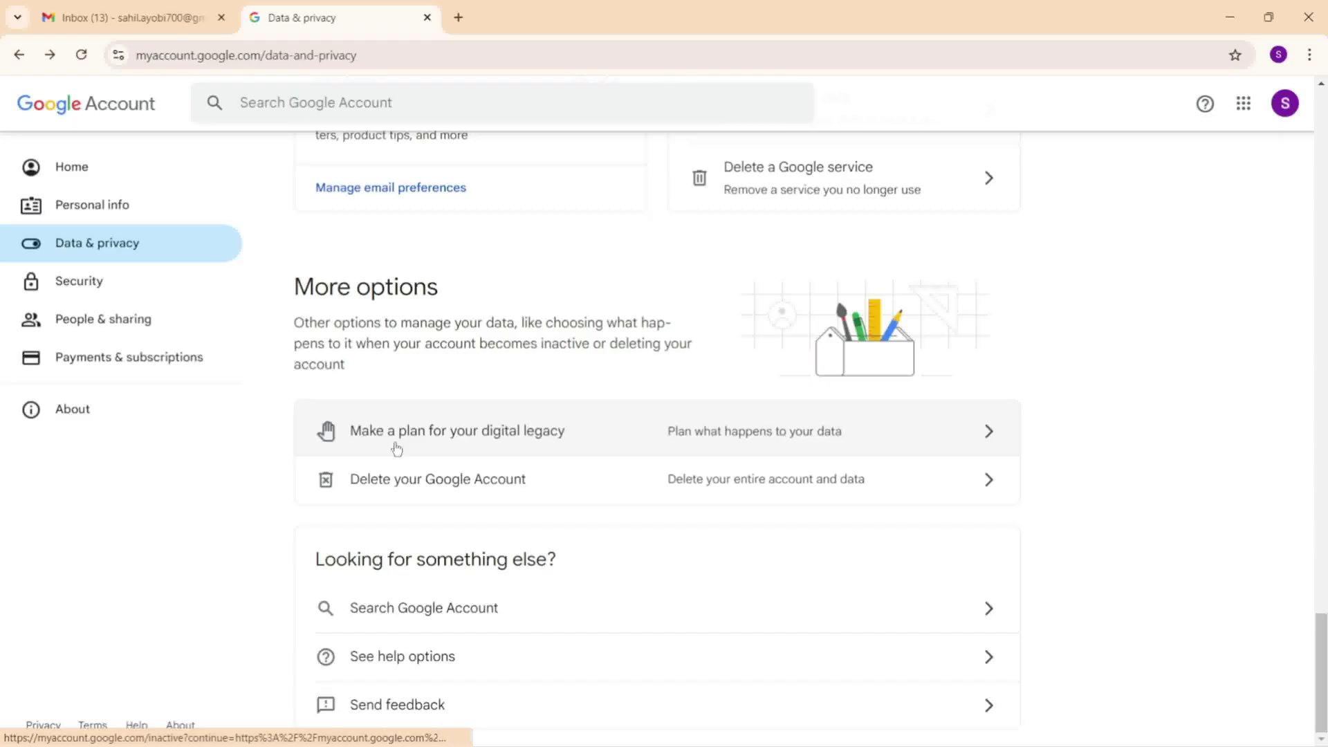
pyautogui.click(477, 495)
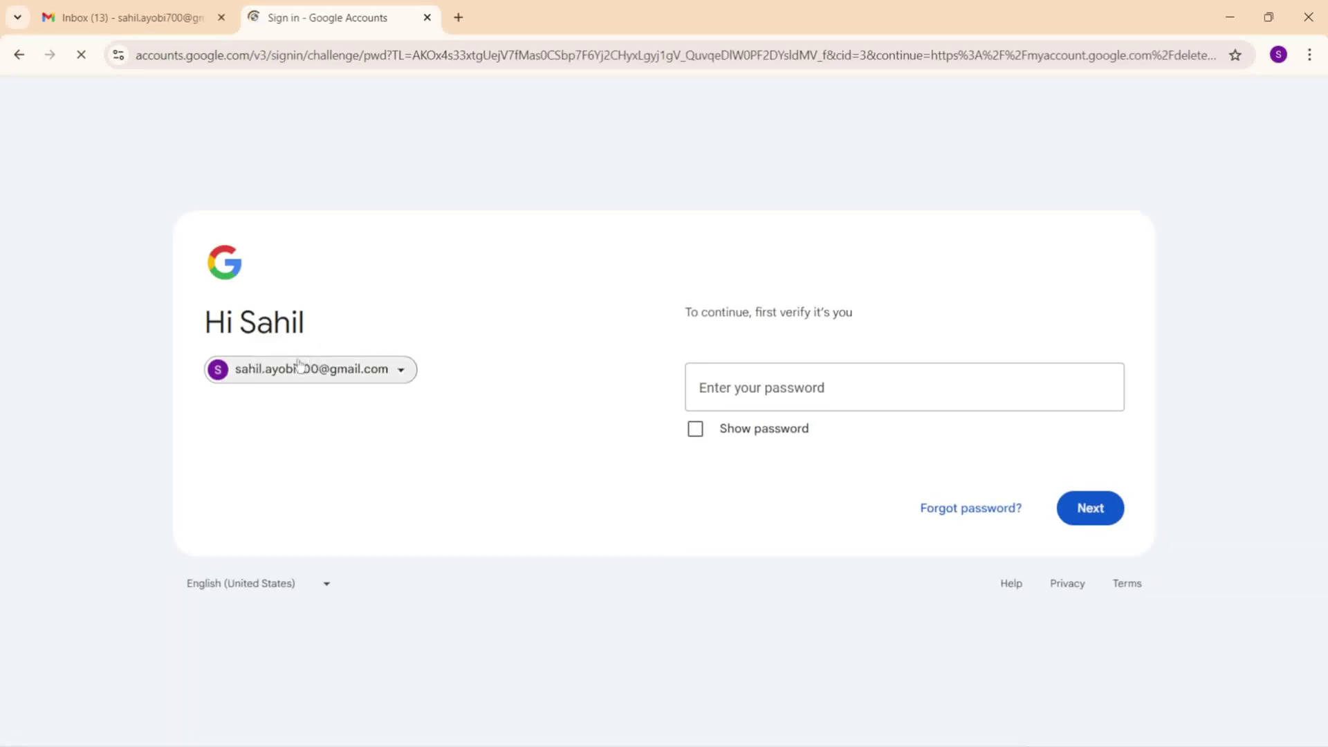
pyautogui.click(18, 54)
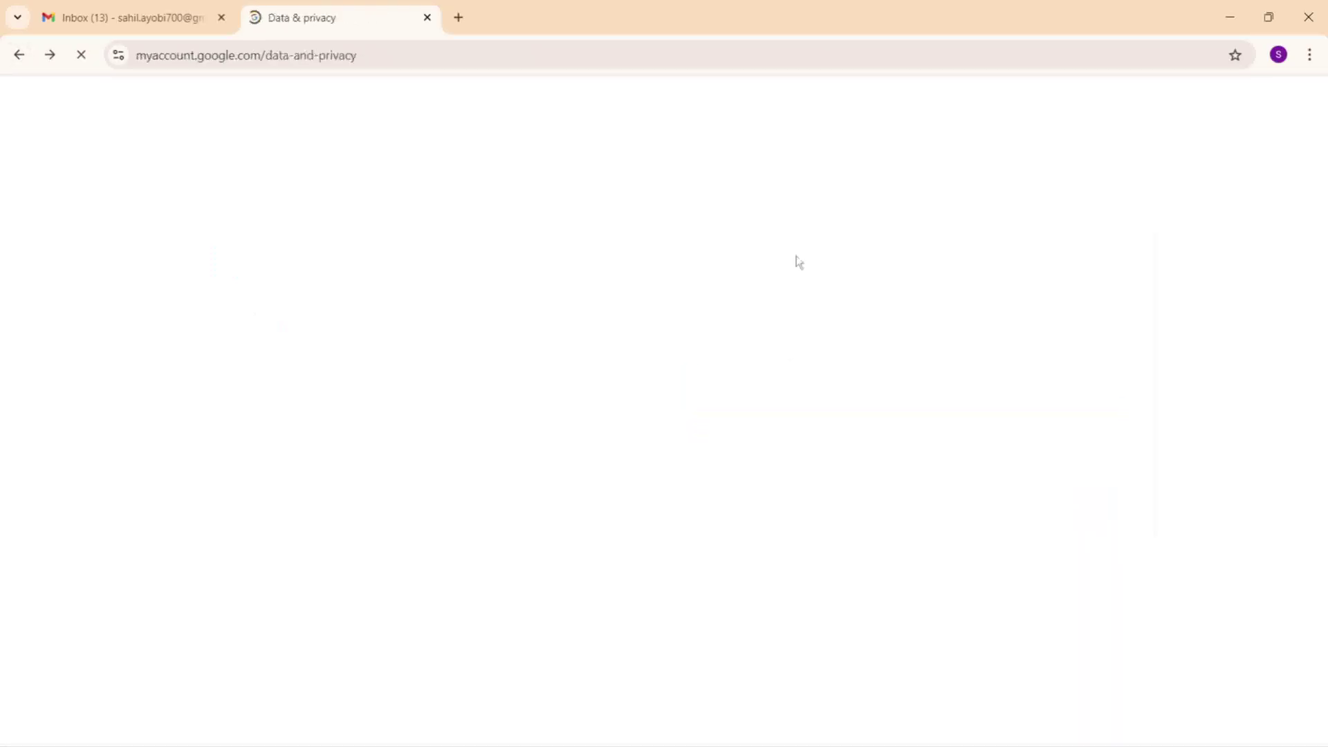